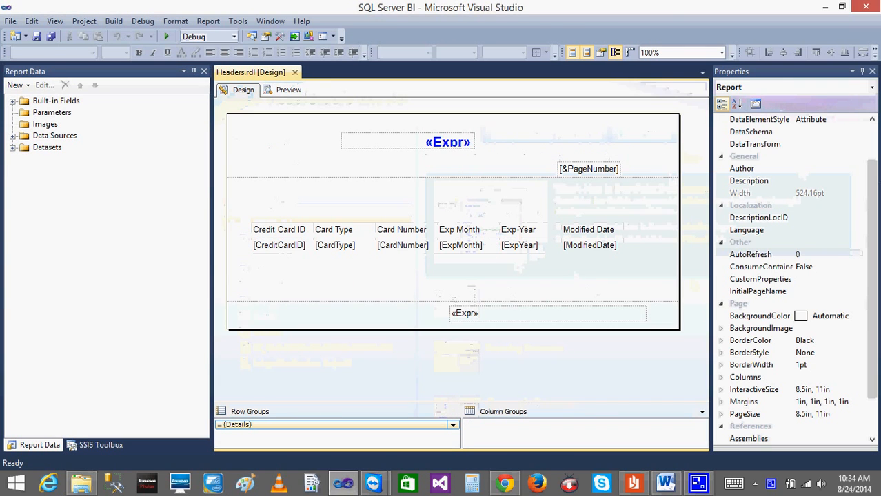
# Clear the report layout by removing its page header, the existing credit card table and the page footer.
pyautogui.rightClick(311, 148)
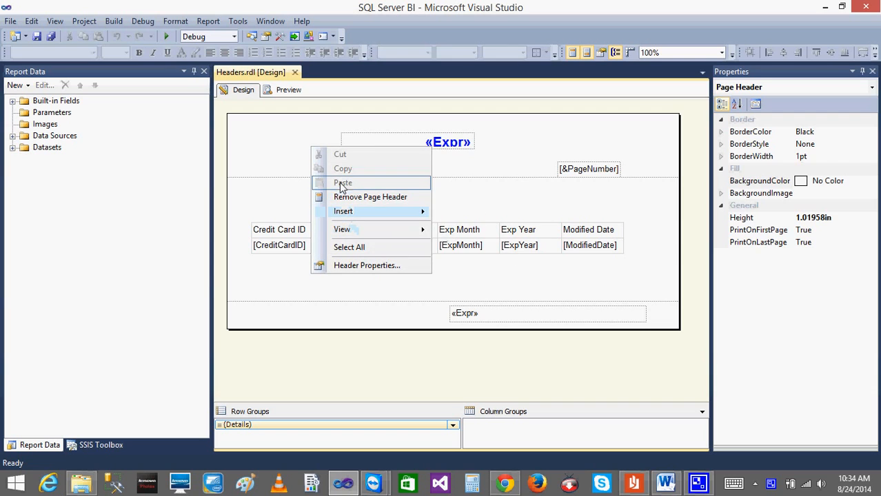
pyautogui.click(351, 200)
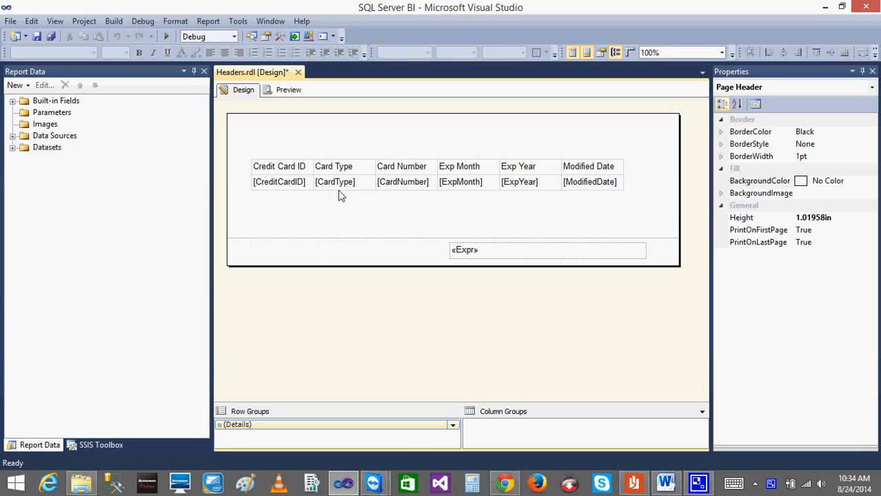
pyautogui.rightClick(299, 163)
pyautogui.click(279, 167)
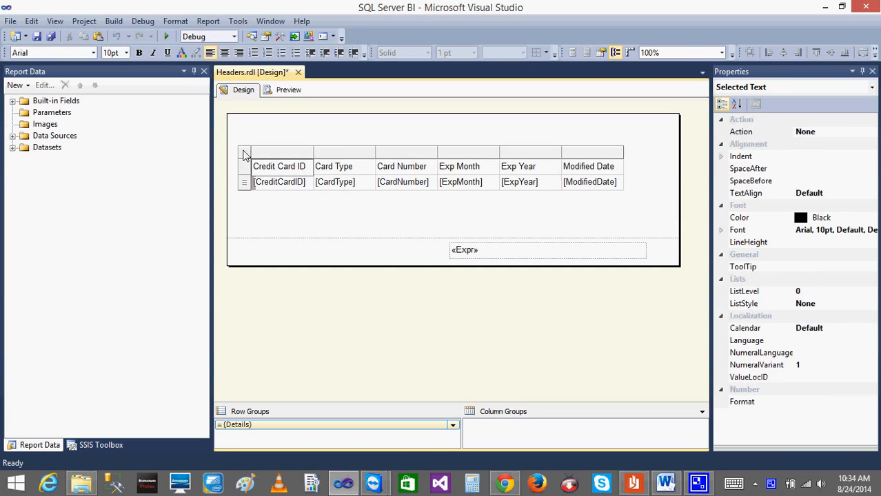
pyautogui.rightClick(243, 155)
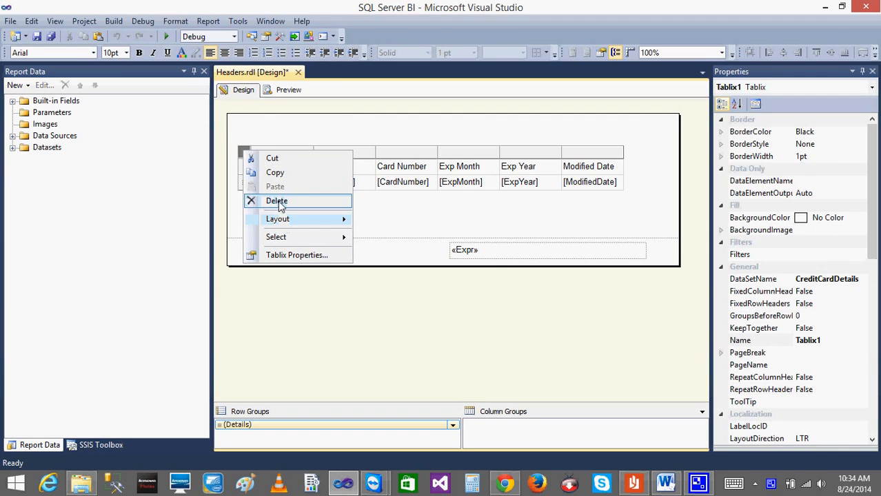
pyautogui.click(277, 202)
pyautogui.rightClick(380, 260)
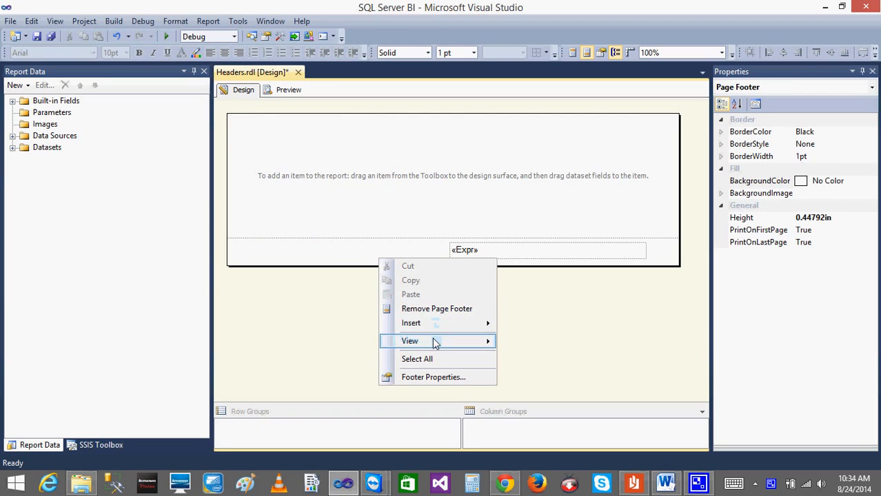
pyautogui.click(426, 311)
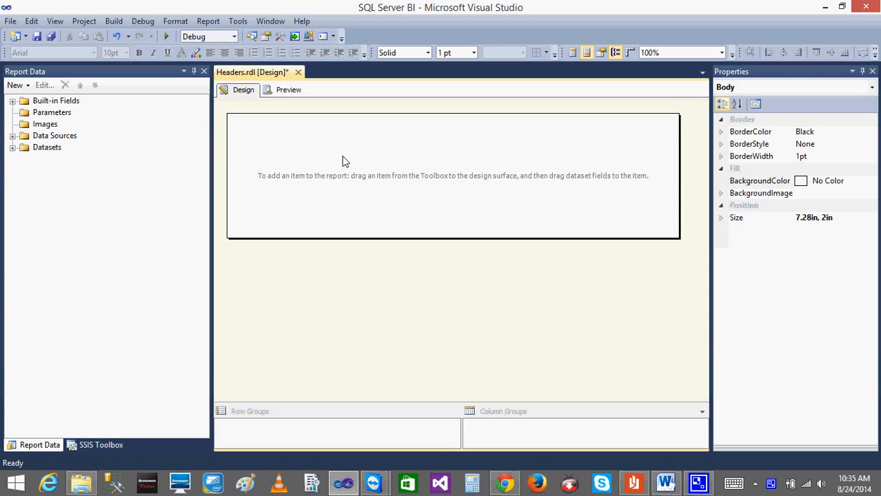
# Expand the Datasets folder to list the CreditCardDetails fields.
pyautogui.click(12, 148)
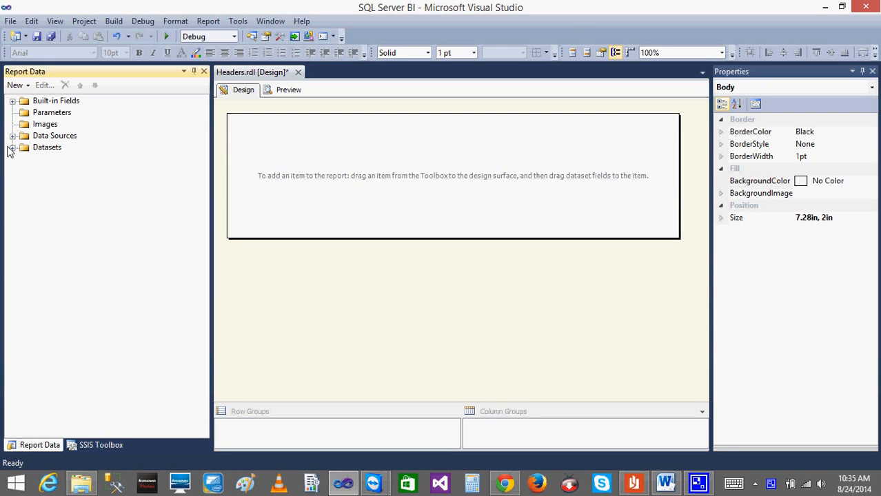
pyautogui.rightClick(295, 159)
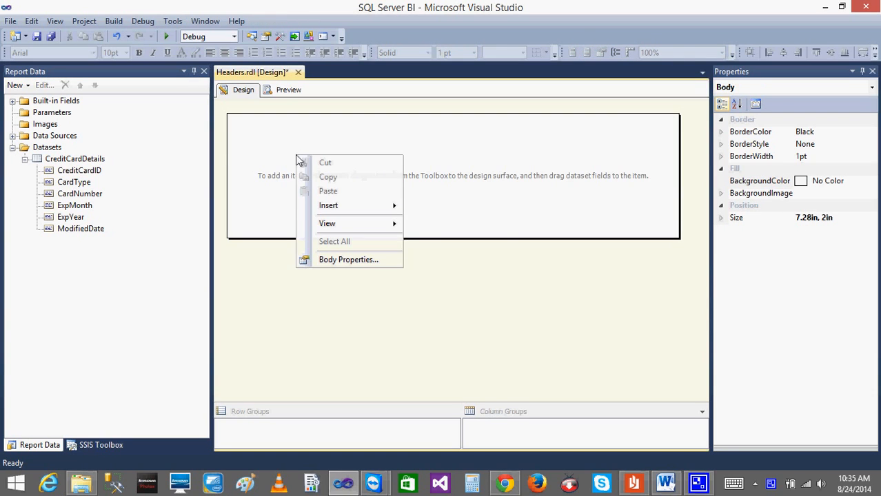
pyautogui.moveTo(366, 209)
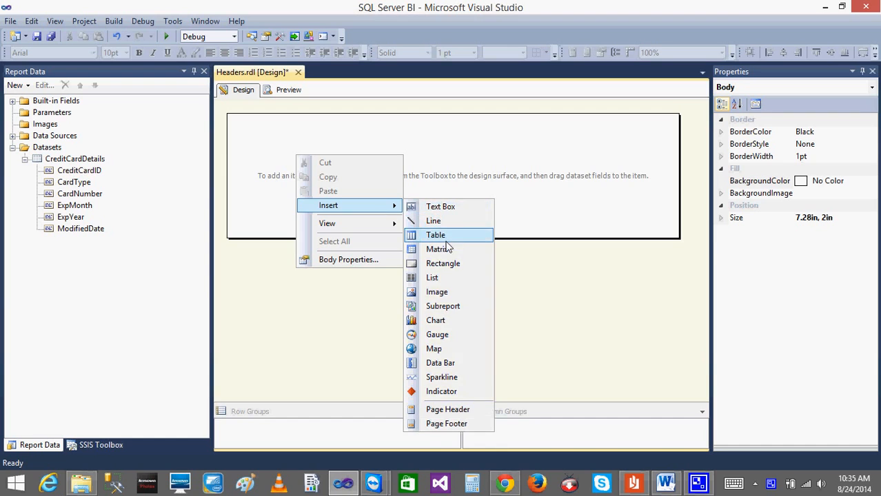
pyautogui.click(226, 164)
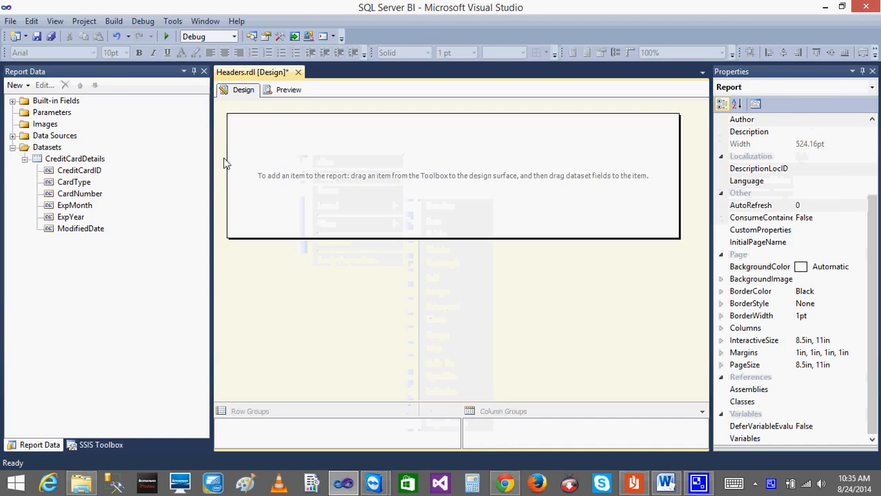
pyautogui.click(11, 135)
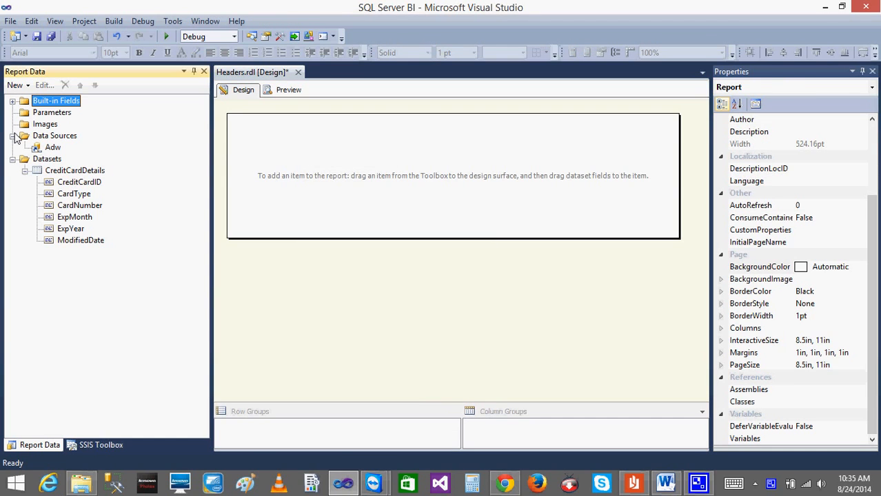
pyautogui.click(11, 136)
# Insert a new table in the empty report body.
pyautogui.rightClick(384, 147)
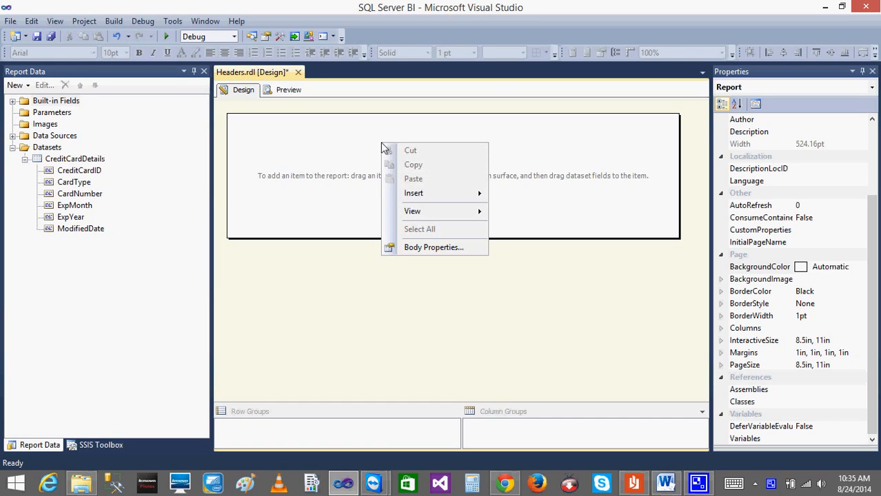
pyautogui.moveTo(424, 196)
pyautogui.click(540, 229)
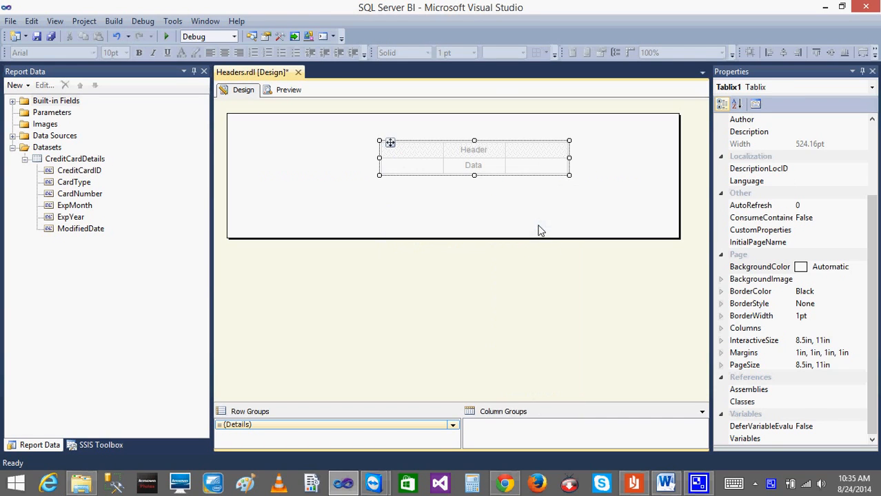
# Fill the table's columns with the CreditCardID, CardType, CardNumber, ExpMonth, ExpYear and ModifiedDate fields from the CreditCardDetails dataset.
pyautogui.moveTo(86, 171); pyautogui.dragTo(473, 165)
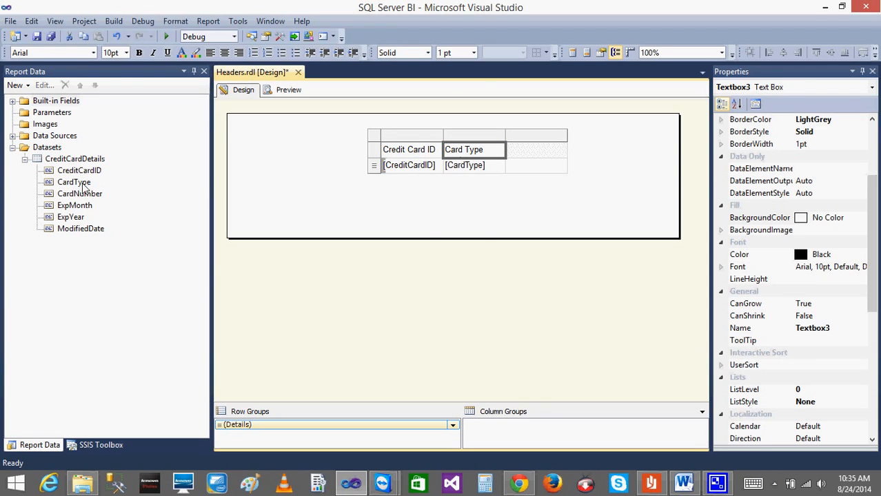
pyautogui.moveTo(79, 198); pyautogui.dragTo(531, 166)
pyautogui.moveTo(73, 206); pyautogui.dragTo(565, 176)
pyautogui.moveTo(72, 219); pyautogui.dragTo(620, 169)
pyautogui.moveTo(82, 231); pyautogui.dragTo(686, 169)
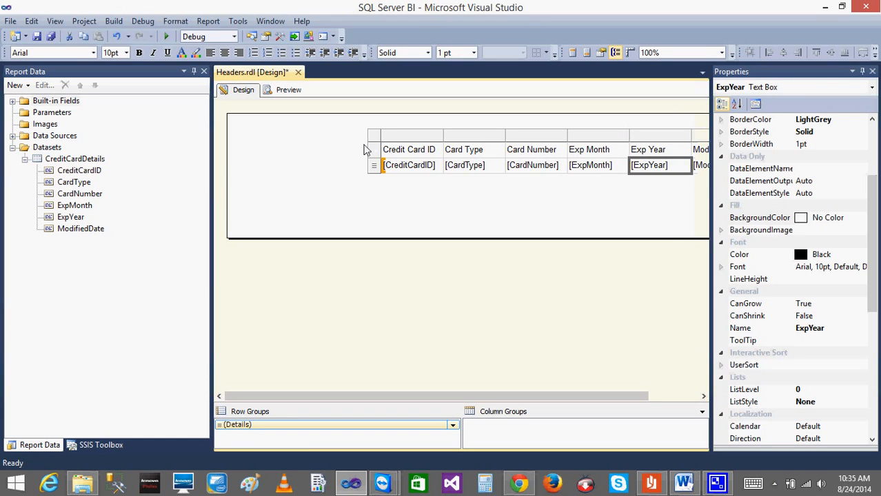
# Move the whole table leftward in the report body so all six columns sit within it.
pyautogui.click(373, 137)
pyautogui.moveTo(415, 396); pyautogui.dragTo(507, 398)
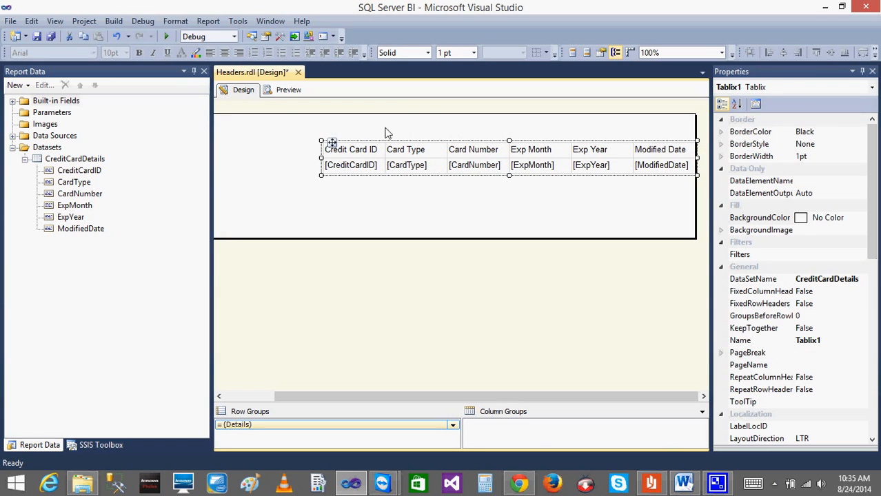
pyautogui.moveTo(333, 142); pyautogui.dragTo(253, 143)
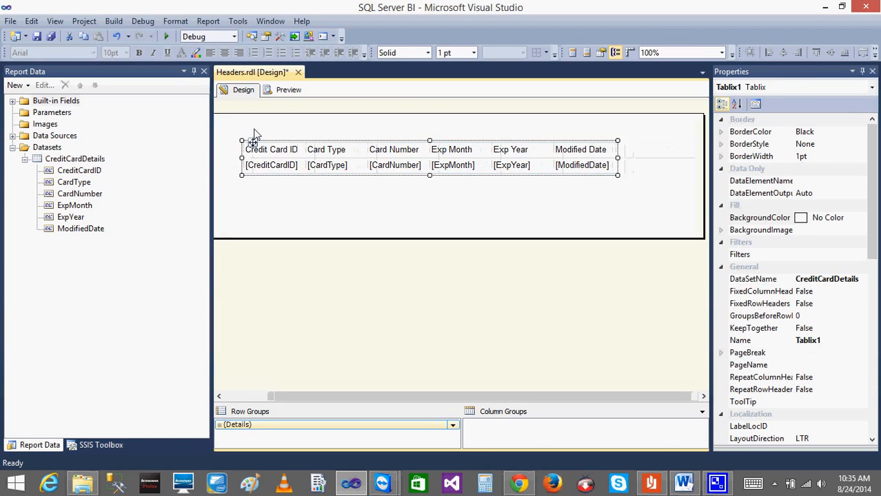
# Preview the report and check the first, second and last pages for column headers above the rows.
pyautogui.click(286, 92)
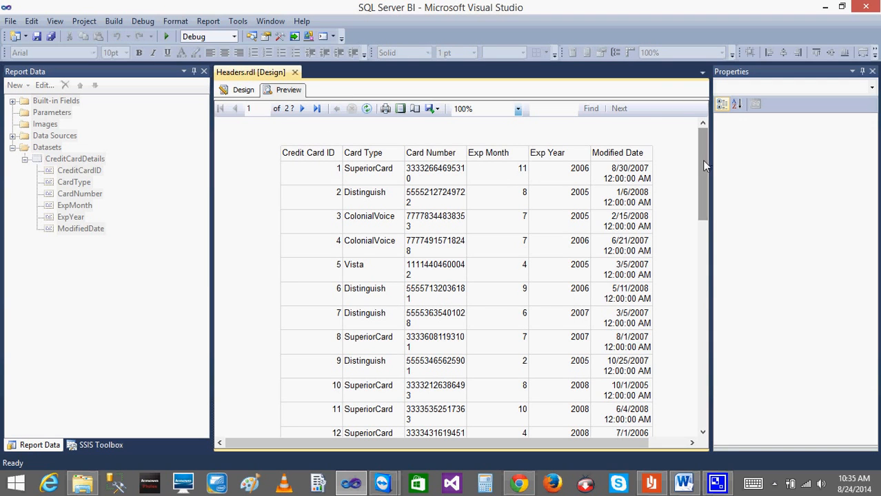
pyautogui.moveTo(701, 160); pyautogui.dragTo(702, 219)
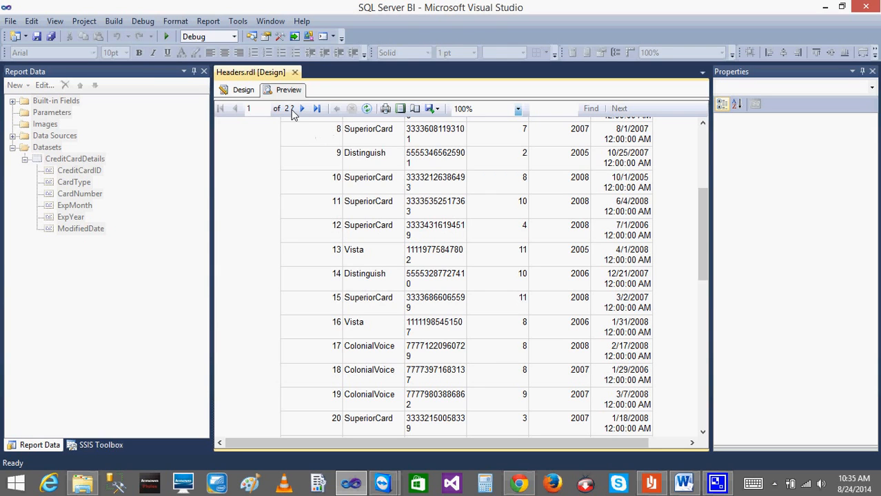
pyautogui.moveTo(703, 264); pyautogui.dragTo(703, 429)
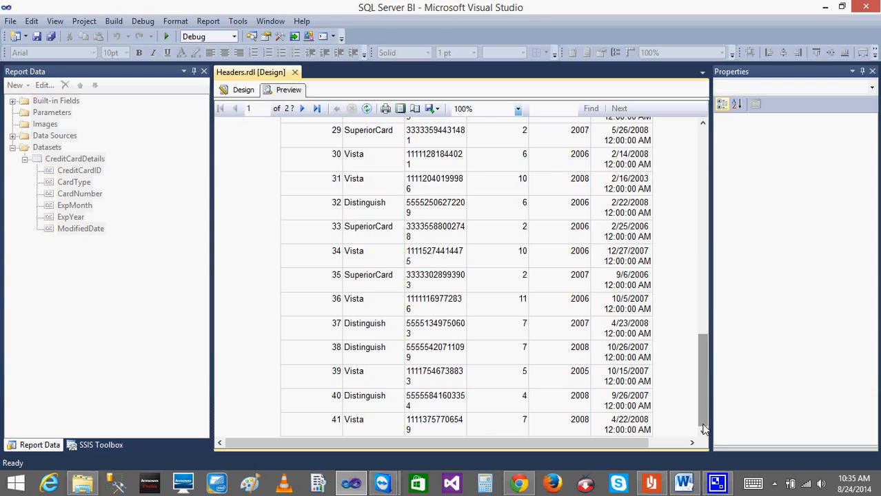
pyautogui.click(304, 110)
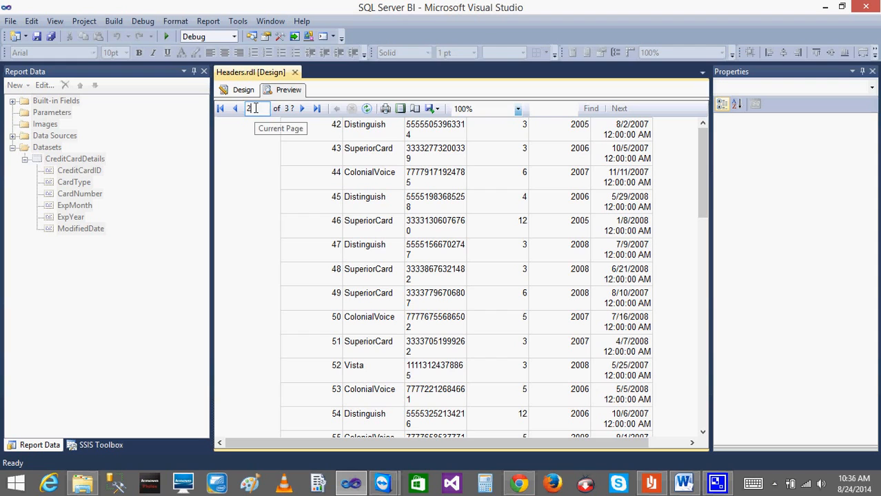
pyautogui.click(316, 109)
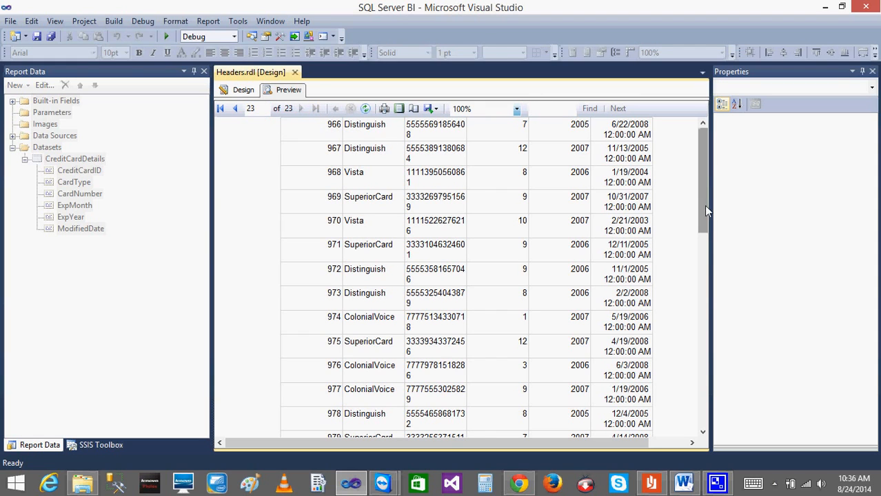
pyautogui.moveTo(704, 151); pyautogui.dragTo(676, 421)
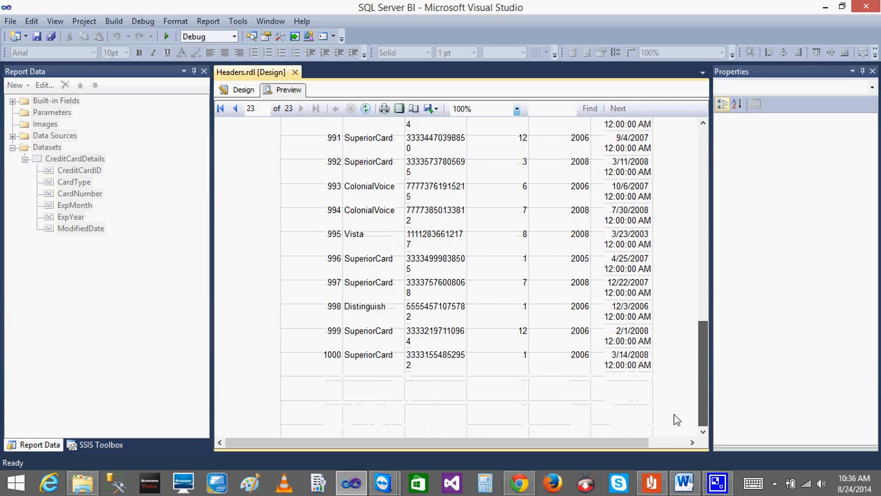
pyautogui.scroll(10, 676, 420)
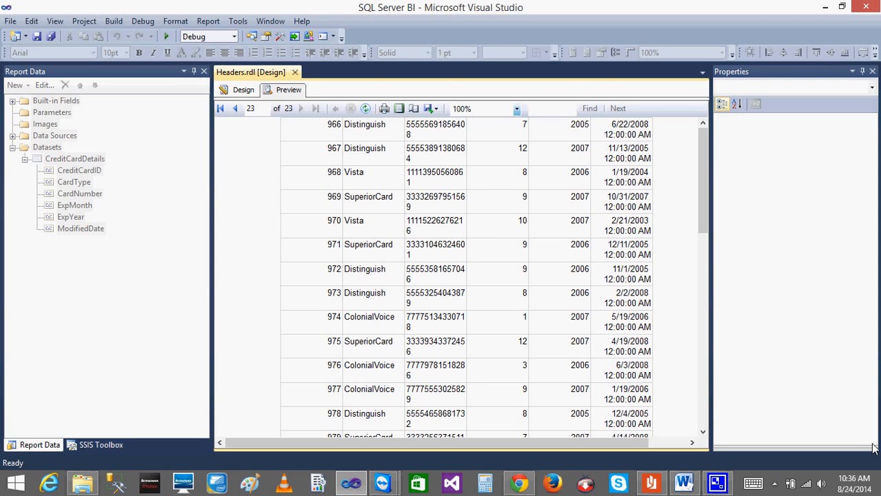
# Switch to Reader to examine the opening pages of Headers.pdf, and return to the report preview.
pyautogui.click(651, 483)
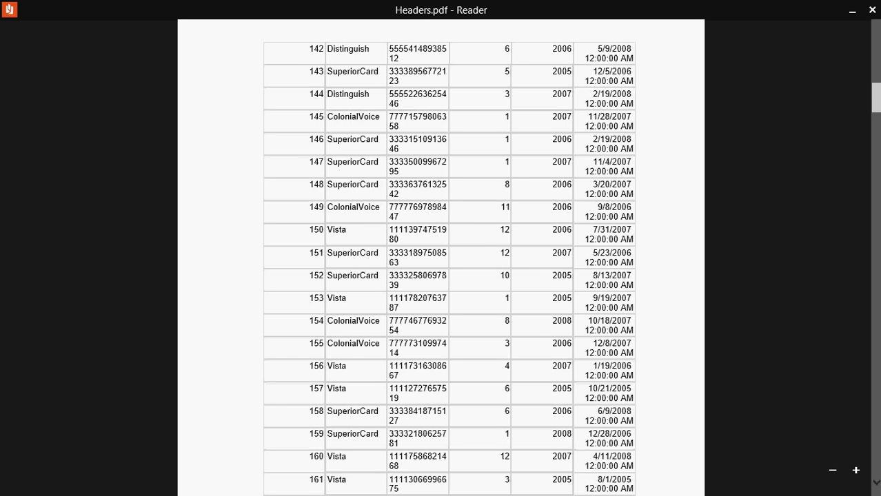
pyautogui.moveTo(877, 112); pyautogui.dragTo(876, 38)
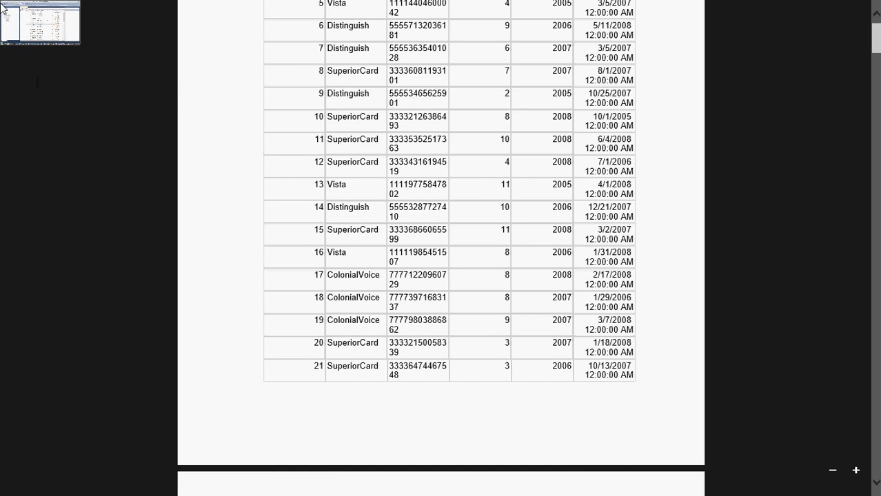
pyautogui.click(2, 7)
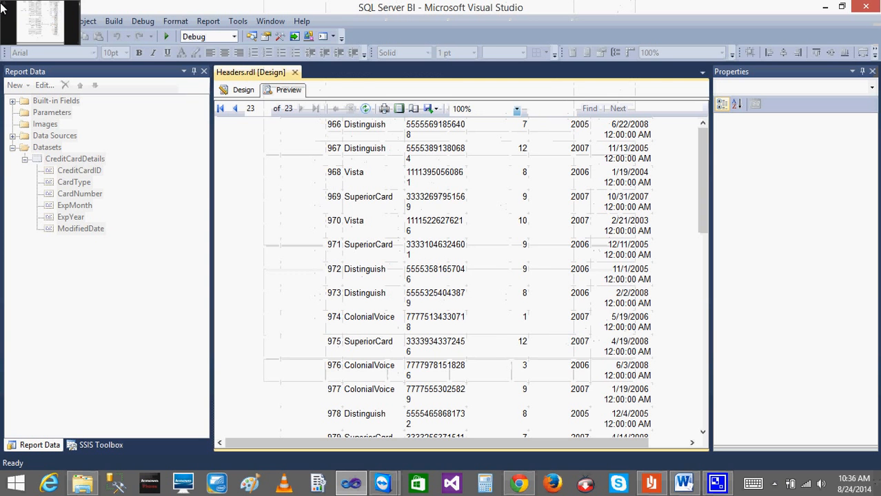
# Compare the preview's normal and print layouts, and show the print layout at 75% zoom.
pyautogui.click(397, 110)
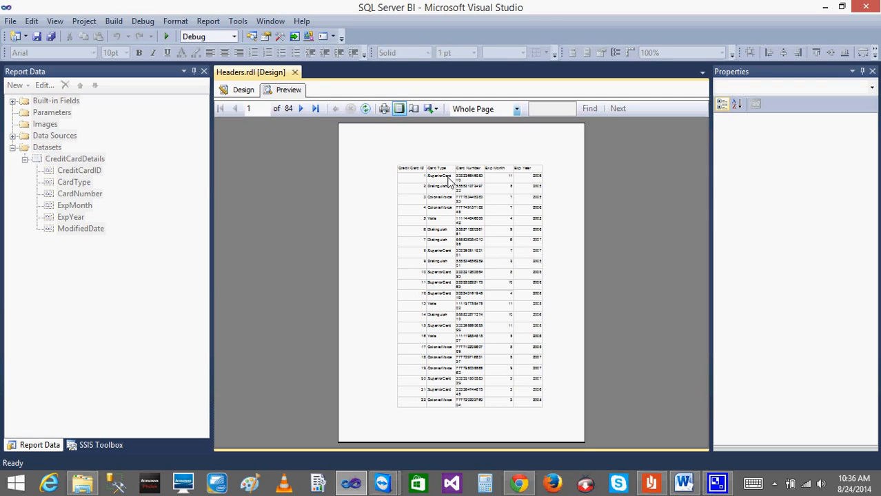
pyautogui.click(399, 111)
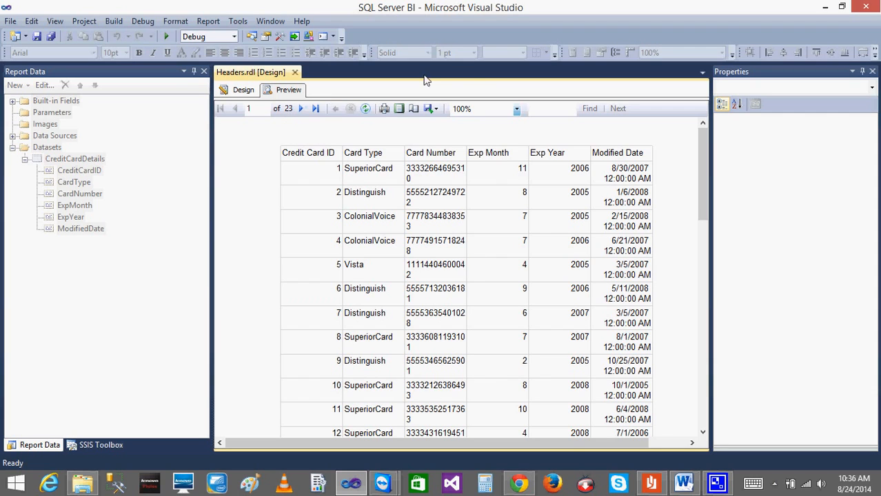
pyautogui.click(398, 111)
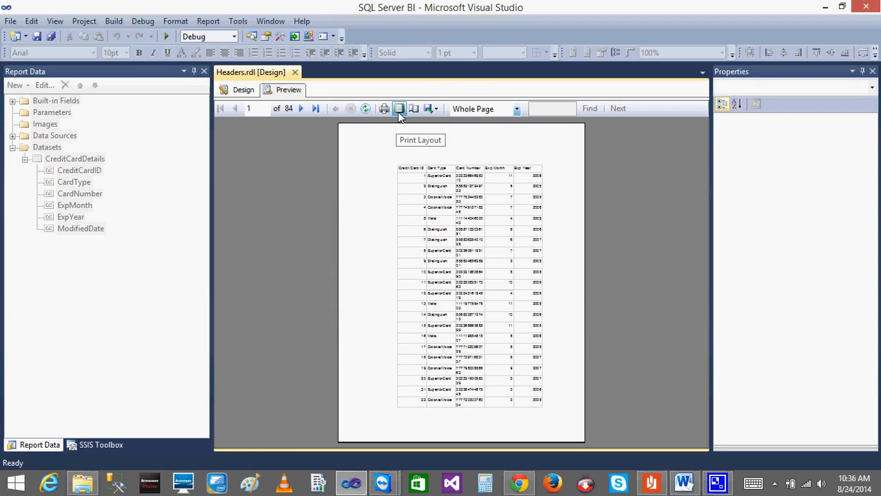
pyautogui.click(521, 110)
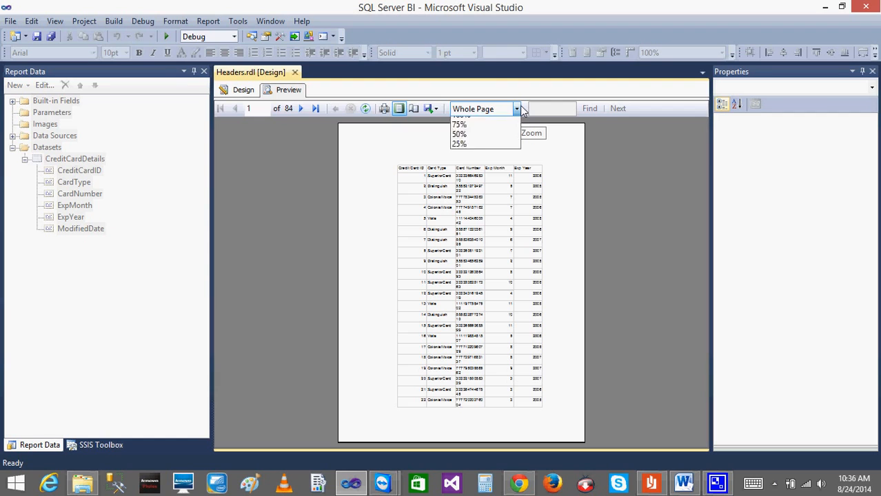
pyautogui.click(482, 181)
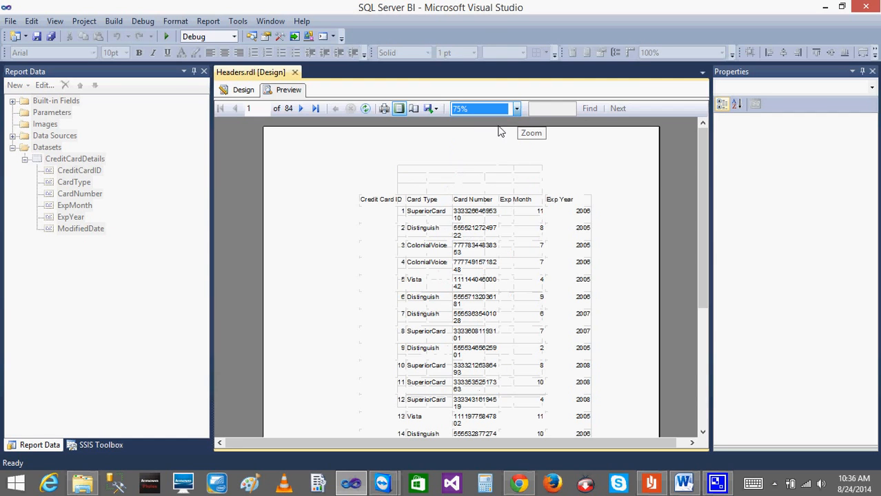
# Check how the table's columns are distributed over the first two pages of the print layout, and return to page 1.
pyautogui.moveTo(700, 187)
pyautogui.mouseDown()
pyautogui.moveTo(700, 314)
pyautogui.moveTo(694, 189)
pyautogui.mouseUp()
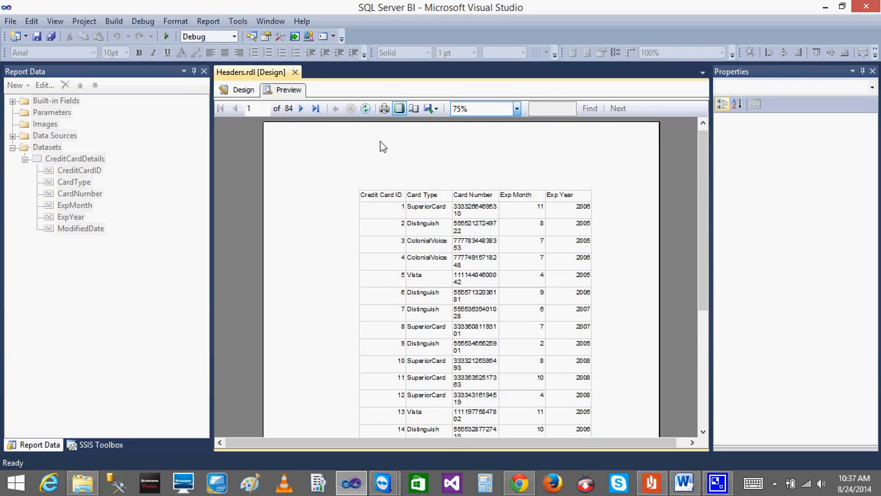
pyautogui.click(301, 110)
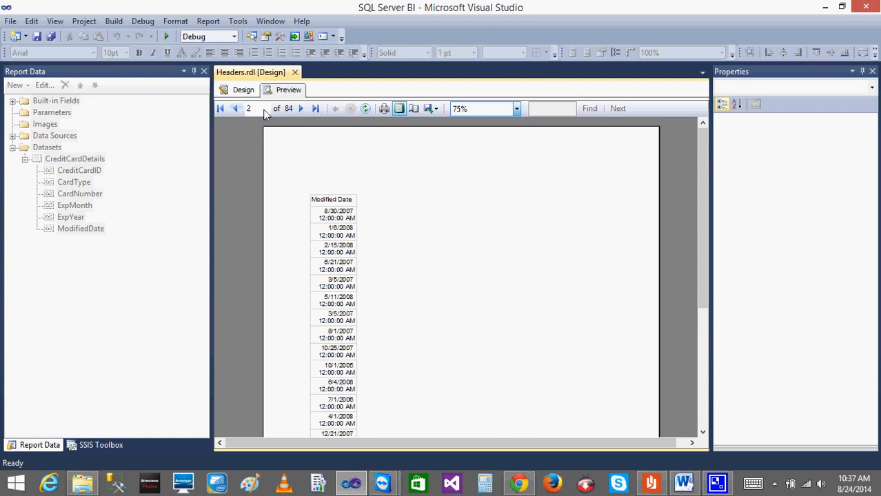
pyautogui.click(235, 111)
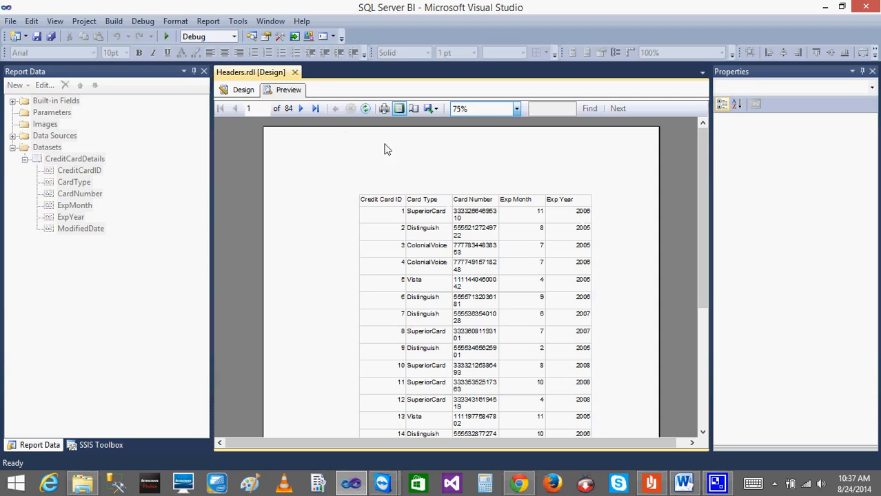
# Page forward through the print layout to page 19, checking for column headers above the rows.
pyautogui.click(301, 111)
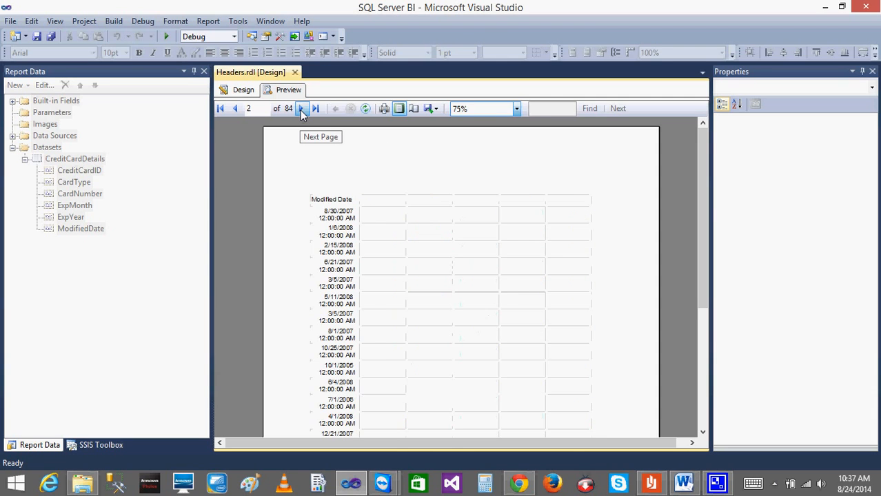
pyautogui.click(301, 111)
pyautogui.click(301, 111)
pyautogui.click(301, 110)
pyautogui.click(301, 111)
pyautogui.click(301, 110)
pyautogui.click(301, 110)
pyautogui.click(301, 111)
pyautogui.click(301, 111)
pyautogui.click(301, 110)
pyautogui.click(301, 110)
pyautogui.click(301, 110)
pyautogui.click(301, 111)
pyautogui.click(301, 110)
pyautogui.click(301, 111)
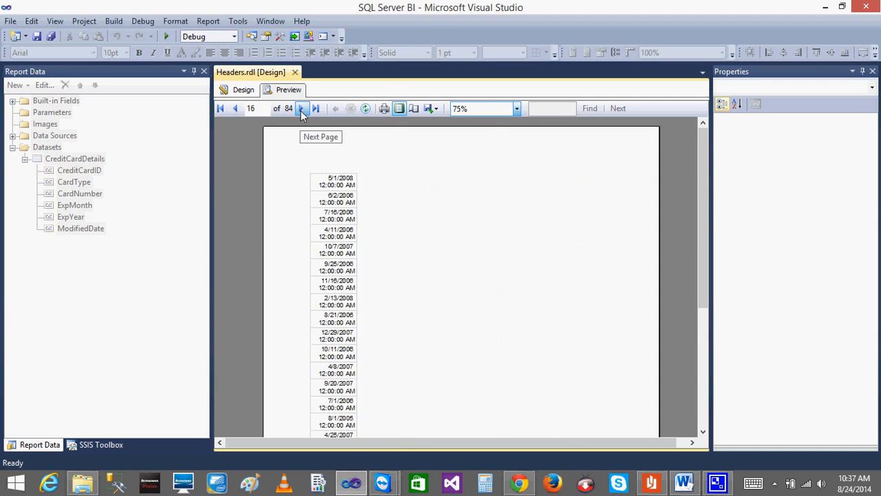
pyautogui.click(301, 111)
pyautogui.click(302, 110)
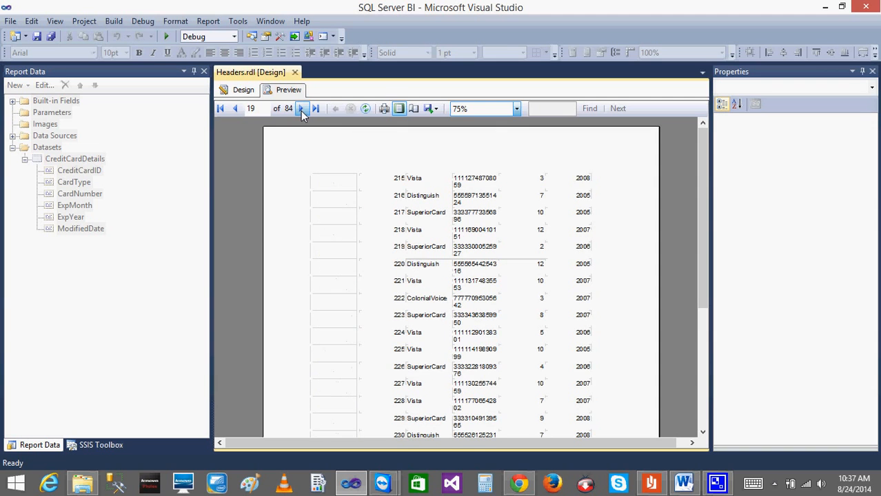
# Compare the normal and print layouts of the preview once more, and return to the report design.
pyautogui.click(398, 113)
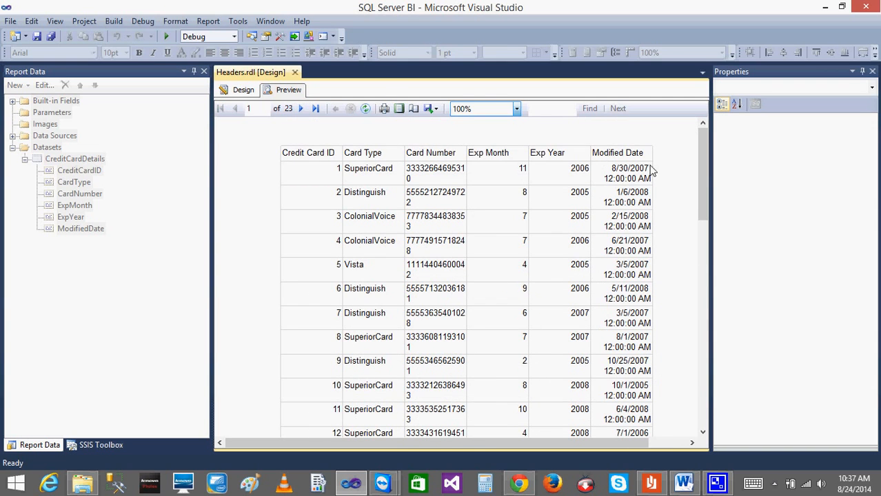
pyautogui.click(399, 112)
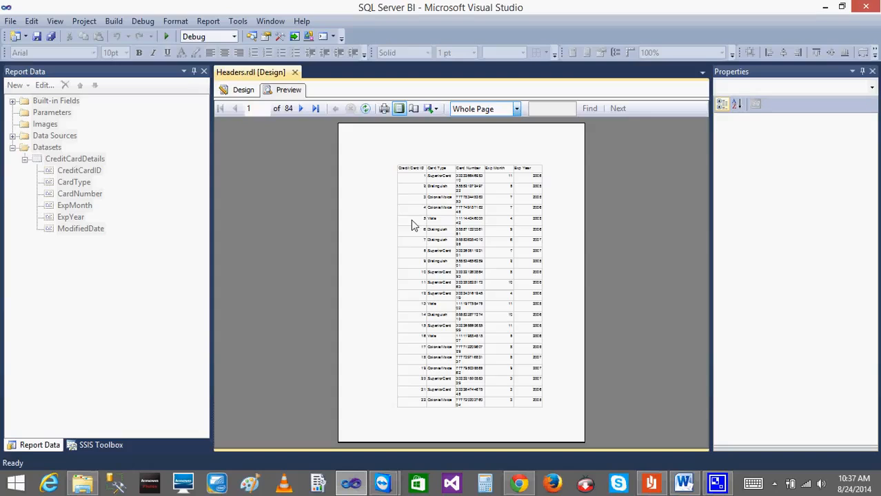
pyautogui.click(241, 92)
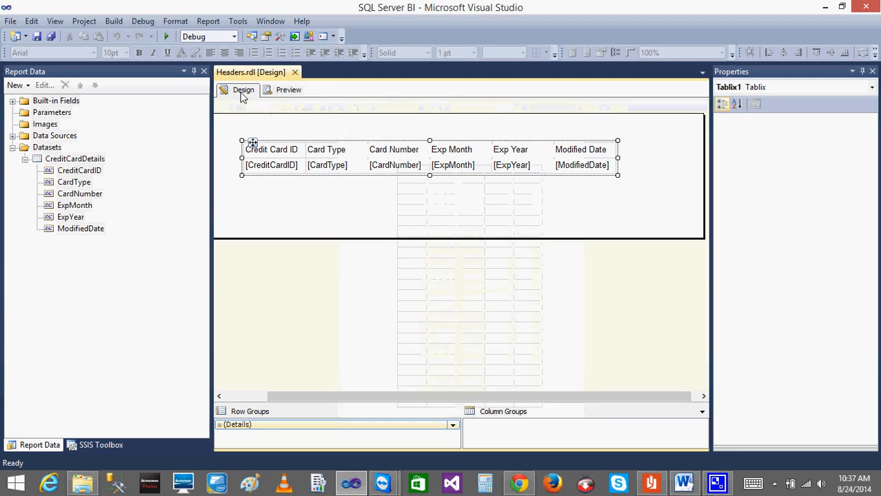
pyautogui.click(283, 93)
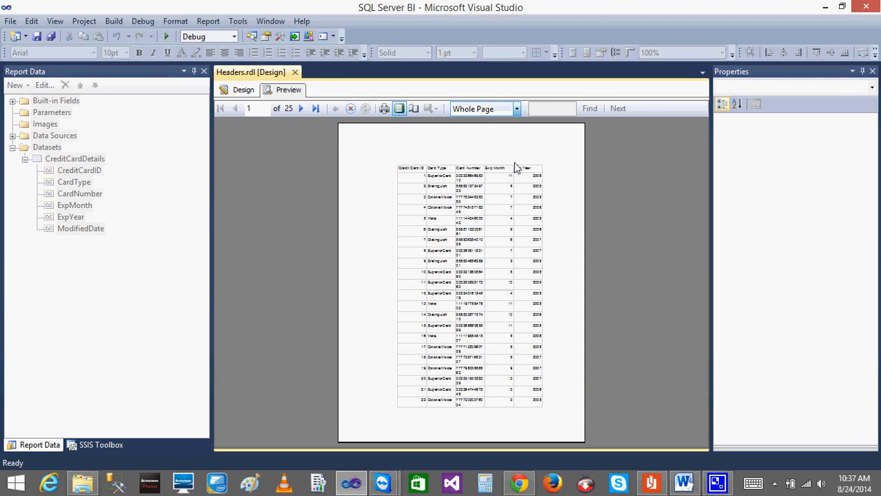
pyautogui.click(241, 92)
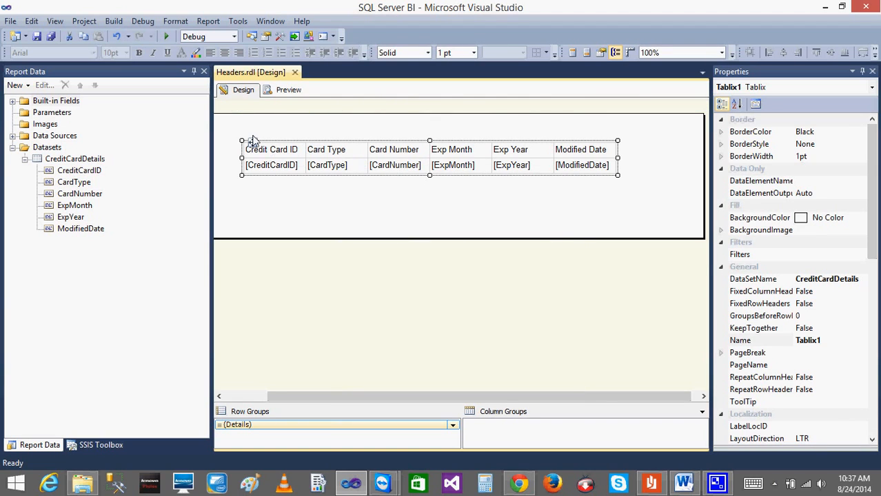
# Add a page header to the report above the credit card table.
pyautogui.click(357, 216)
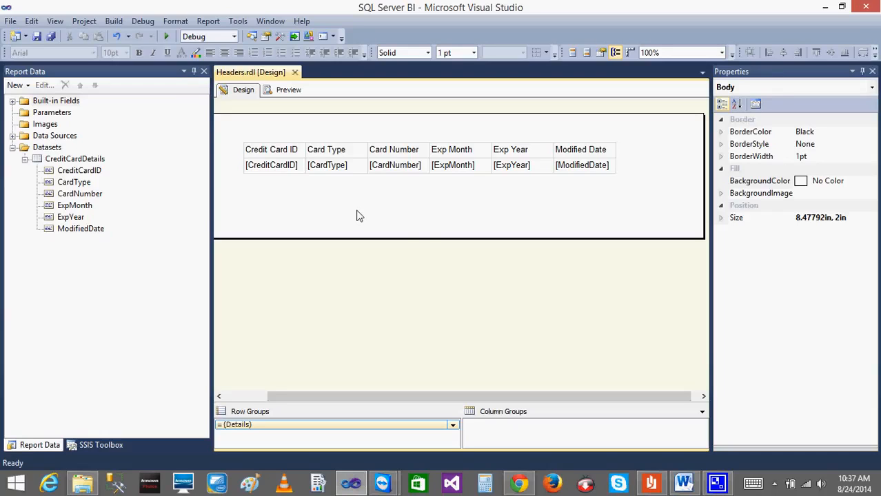
pyautogui.rightClick(383, 128)
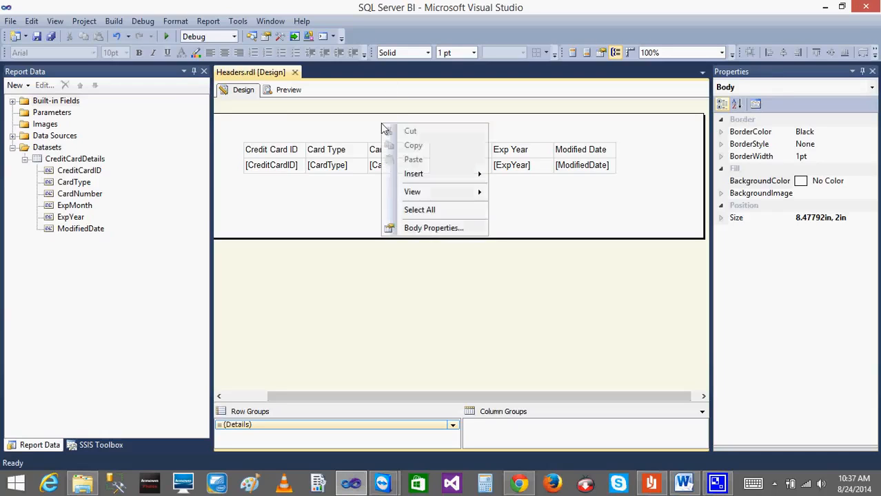
pyautogui.moveTo(461, 177)
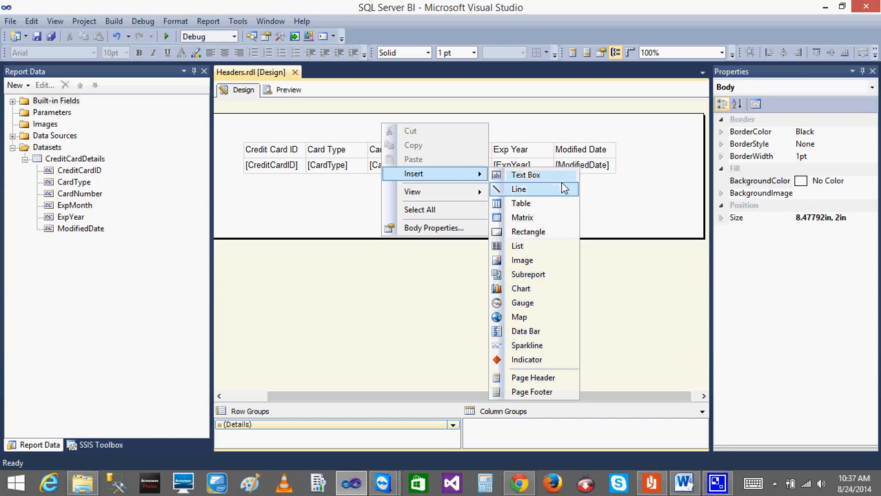
pyautogui.click(544, 380)
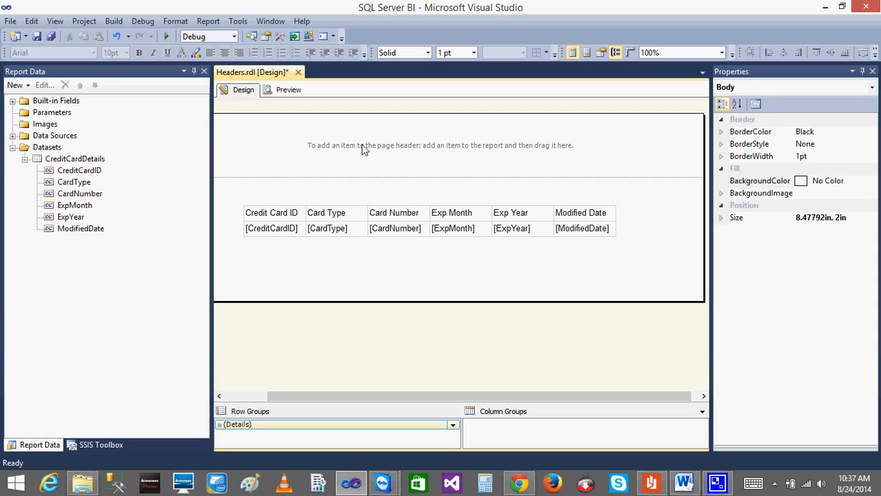
# Add a page footer to the report below the body.
pyautogui.rightClick(310, 263)
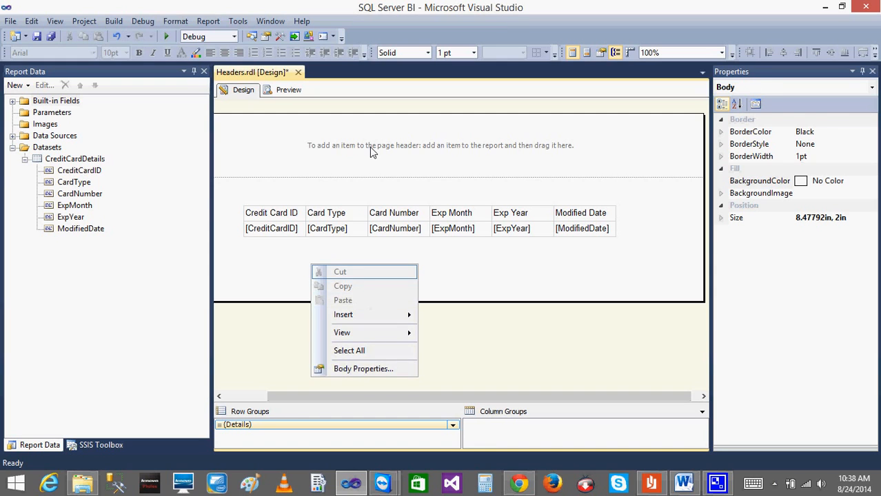
pyautogui.click(369, 147)
pyautogui.rightClick(343, 273)
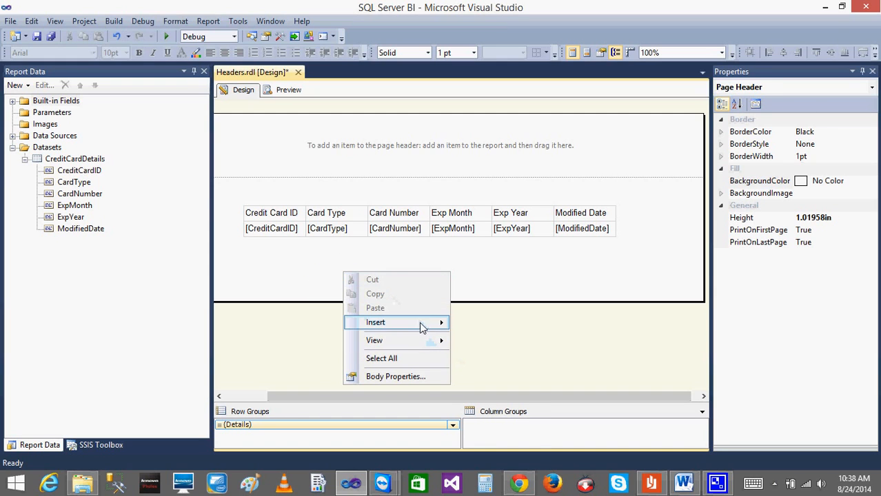
pyautogui.moveTo(419, 320)
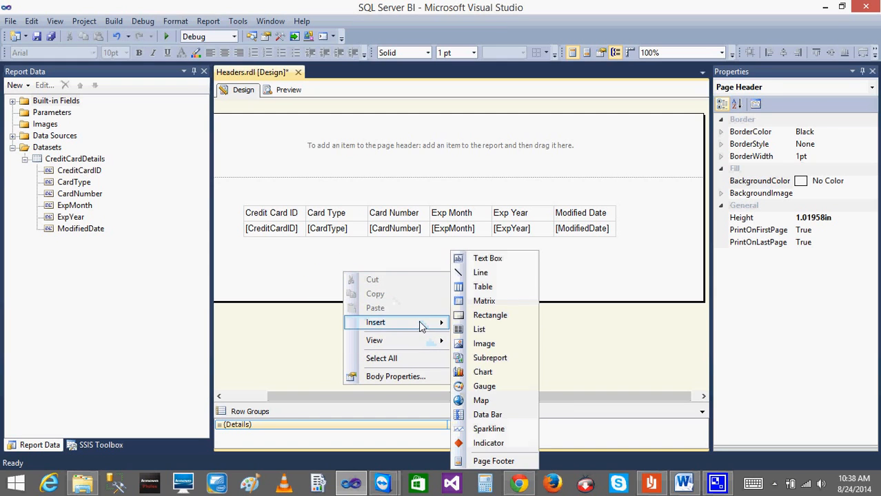
pyautogui.click(492, 463)
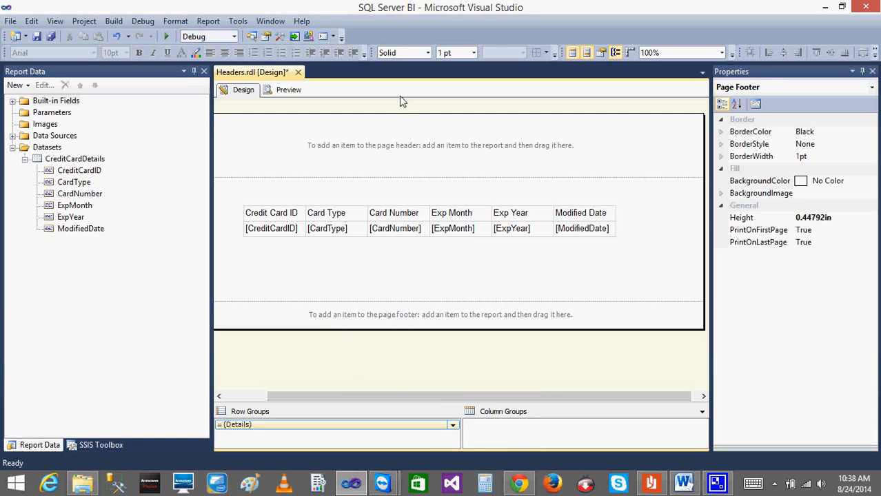
# Insert a text box in the page header, above the table's Exp Year column.
pyautogui.click(389, 142)
pyautogui.rightClick(389, 143)
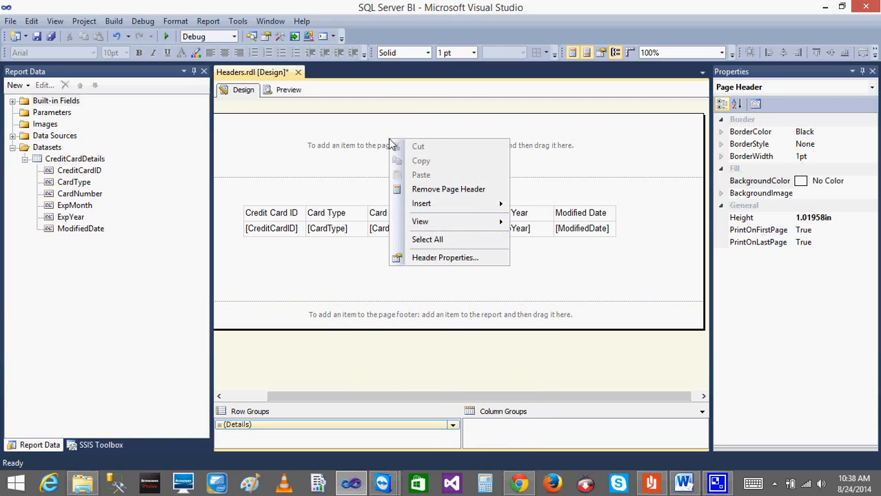
pyautogui.moveTo(440, 203)
pyautogui.click(349, 152)
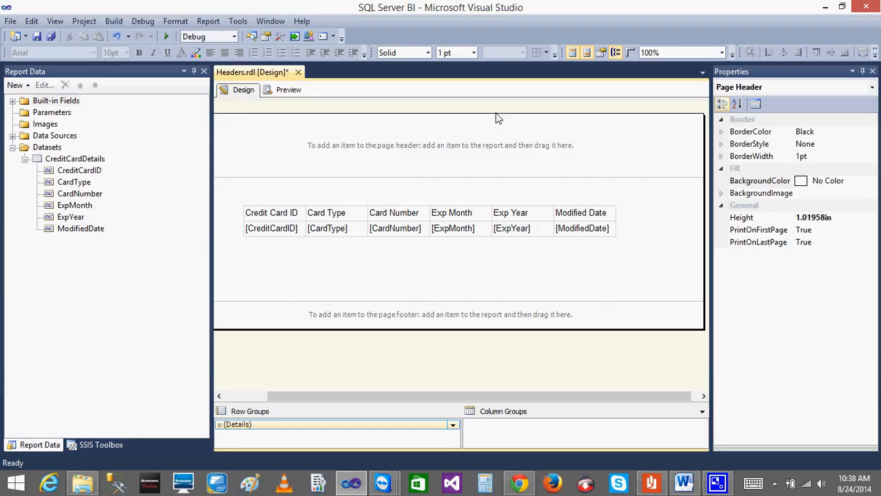
pyautogui.rightClick(491, 138)
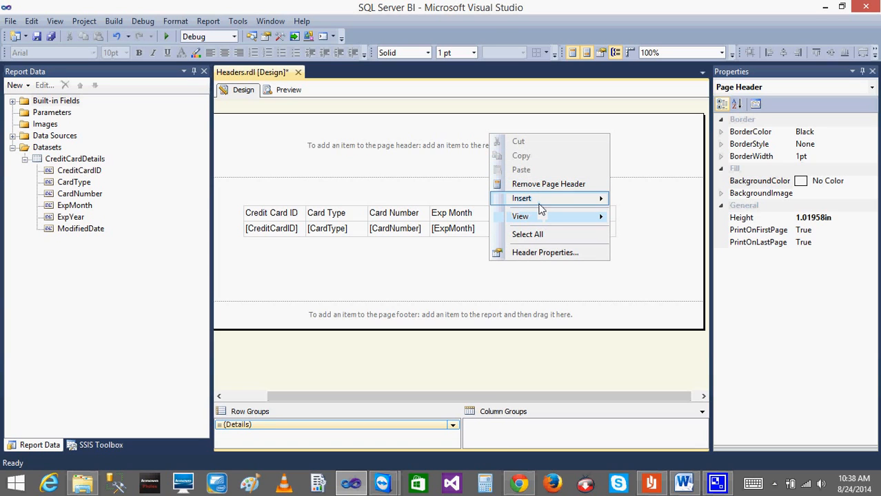
pyautogui.moveTo(586, 198)
pyautogui.click(643, 201)
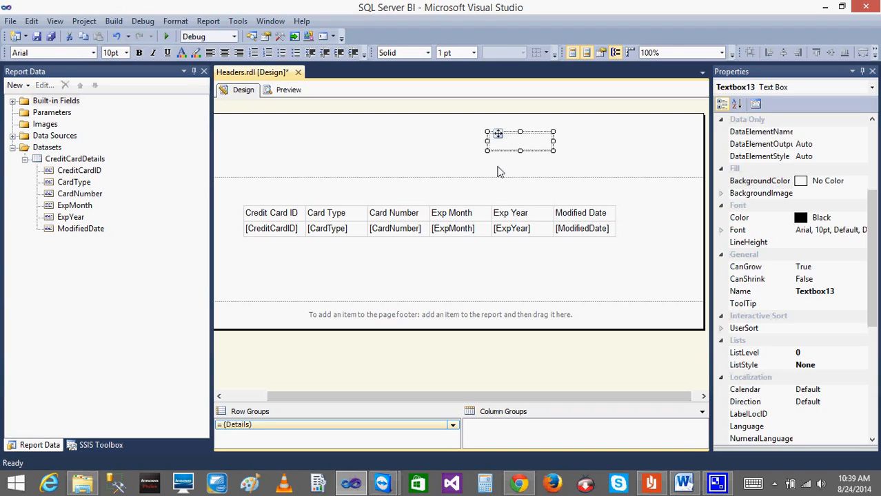
# Open the expression editor for the page header text box's value, and close it without entering anything.
pyautogui.rightClick(500, 148)
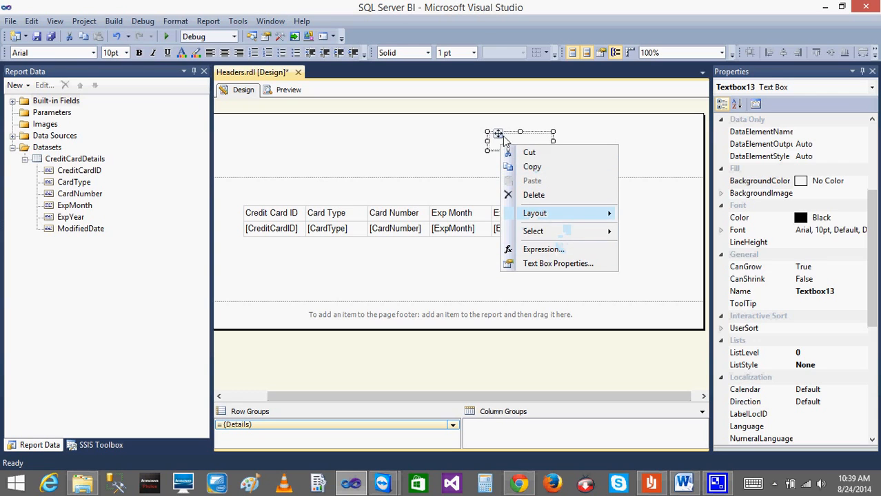
pyautogui.click(543, 250)
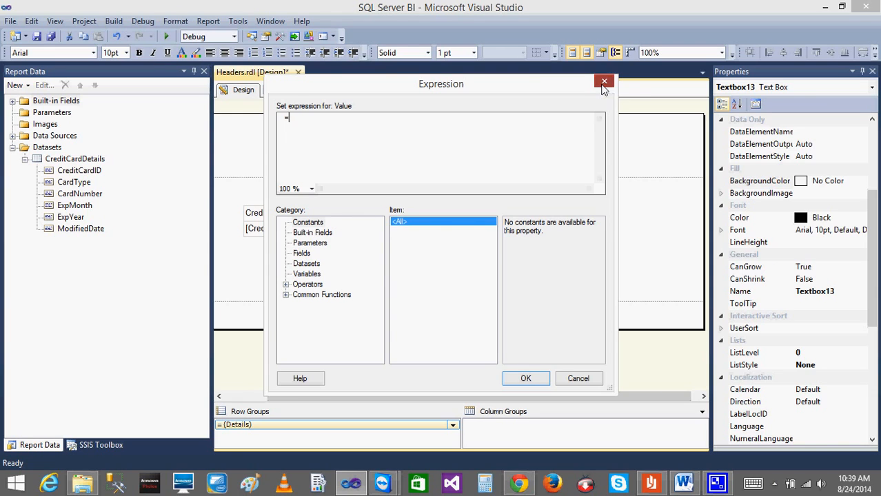
pyautogui.click(603, 84)
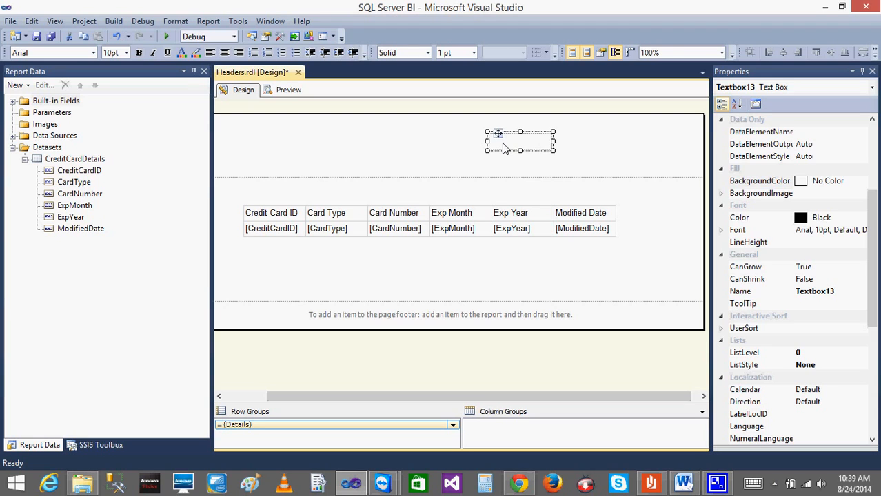
# Examine the header text box's general properties and the expression editor for its value twice, cancelling the dialogs each time.
pyautogui.rightClick(504, 149)
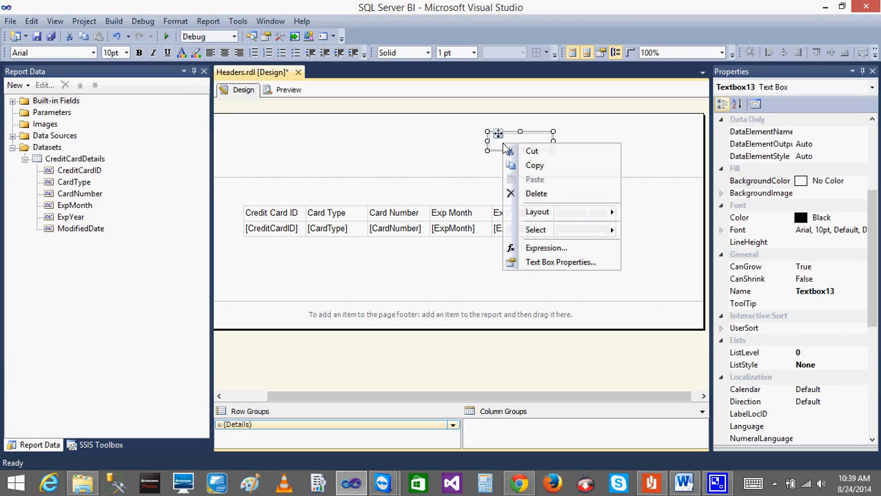
pyautogui.click(555, 263)
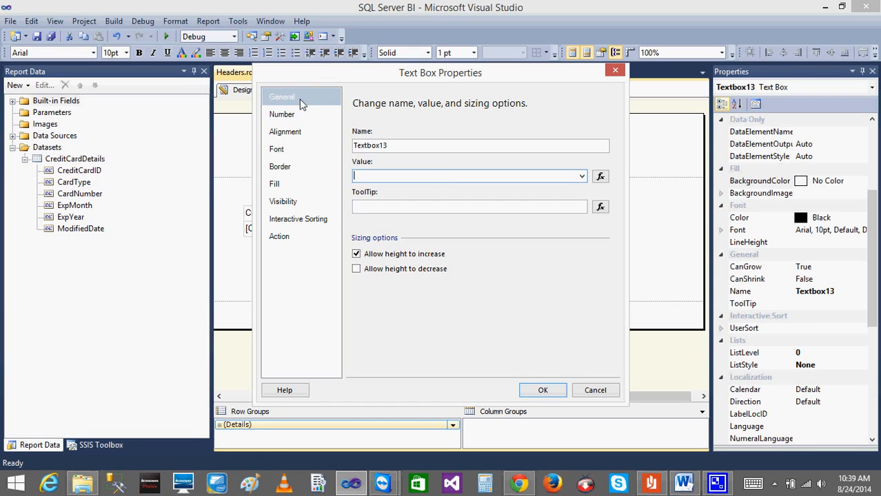
pyautogui.click(600, 177)
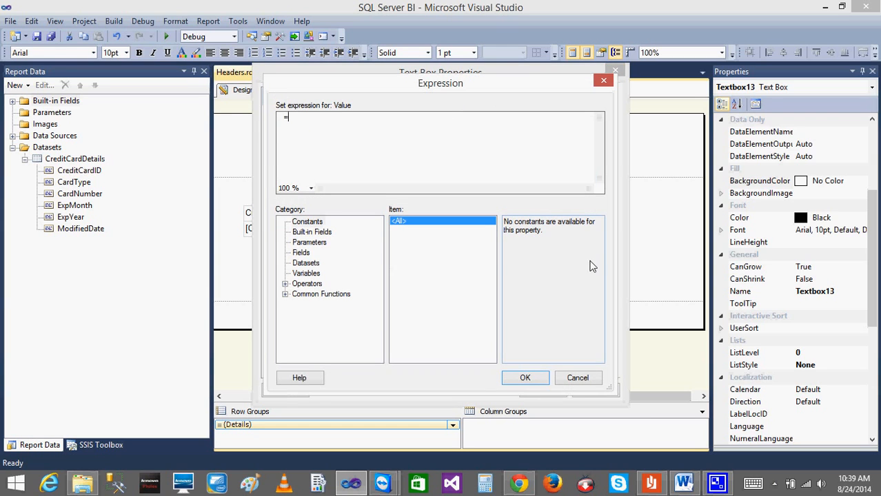
pyautogui.click(589, 378)
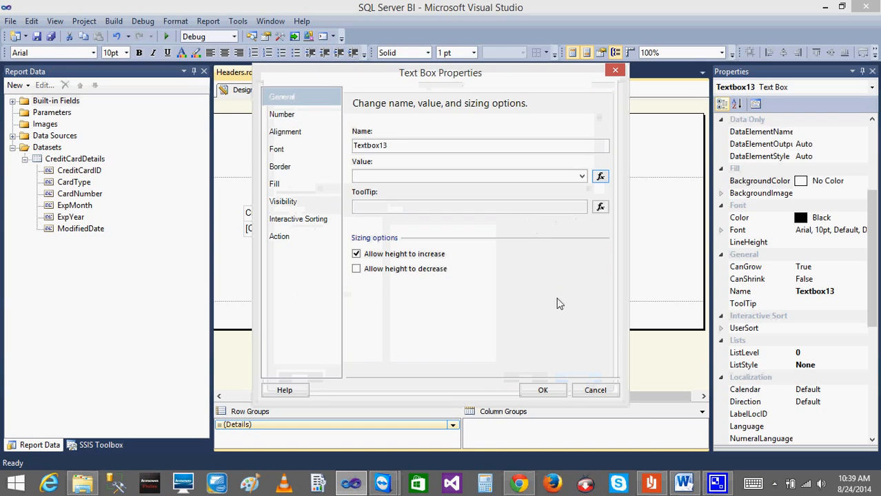
pyautogui.click(596, 391)
pyautogui.rightClick(501, 145)
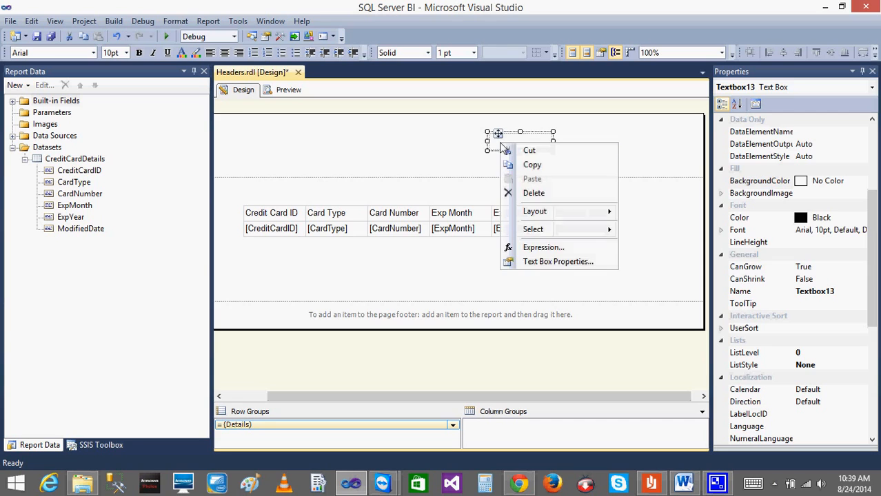
pyautogui.click(533, 266)
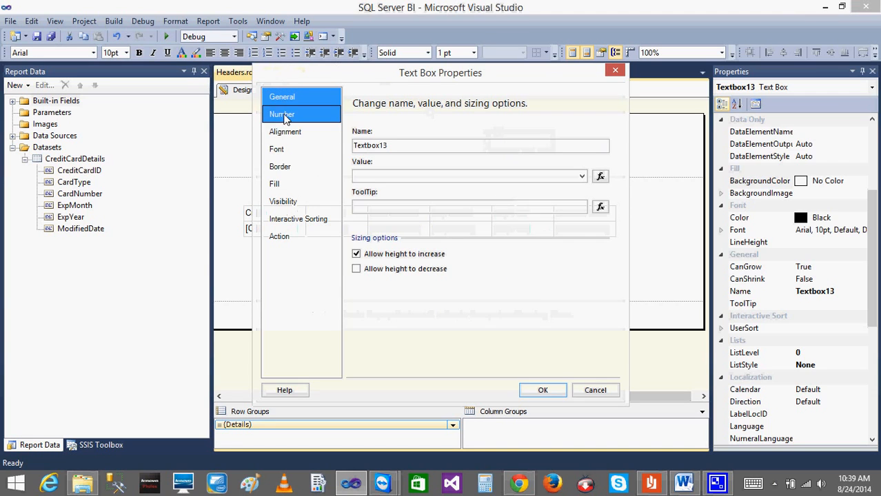
pyautogui.click(600, 176)
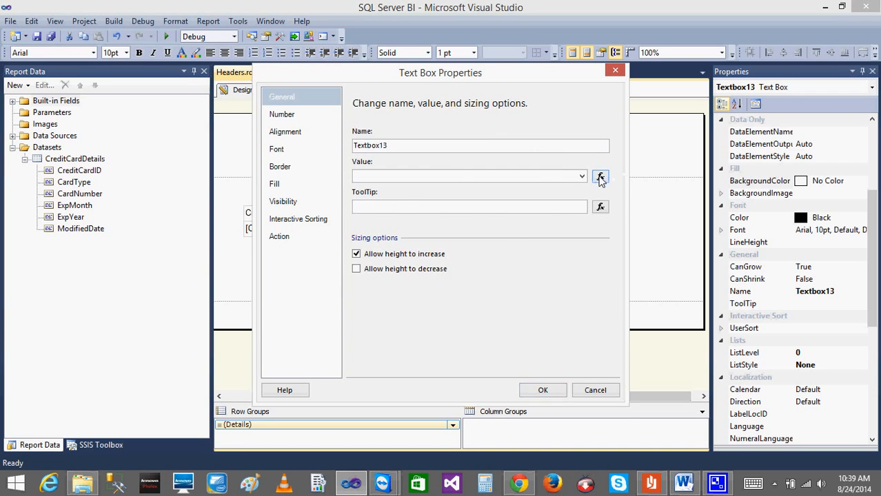
pyautogui.click(578, 378)
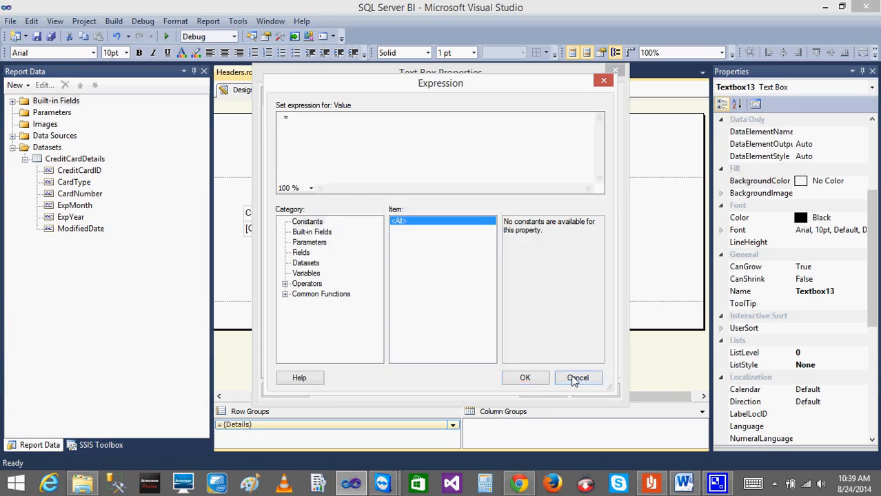
pyautogui.click(595, 391)
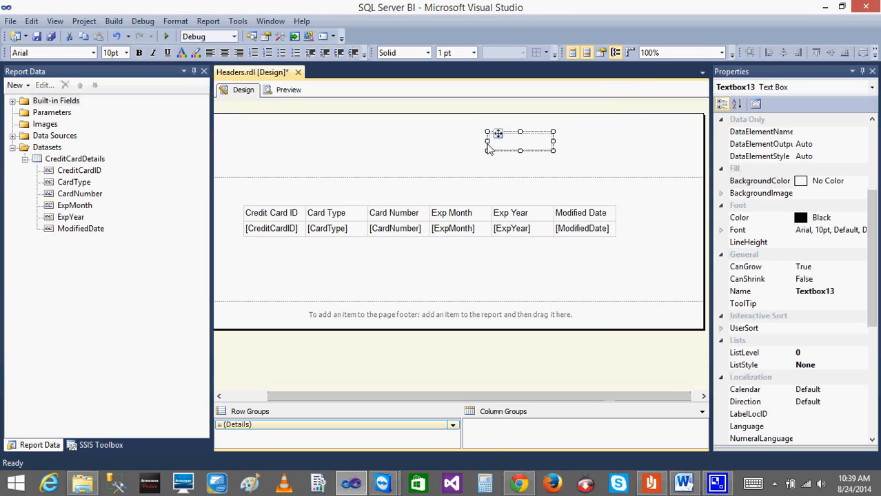
# Open the expression editor for the value of the page header's text box.
pyautogui.rightClick(487, 145)
pyautogui.click(621, 143)
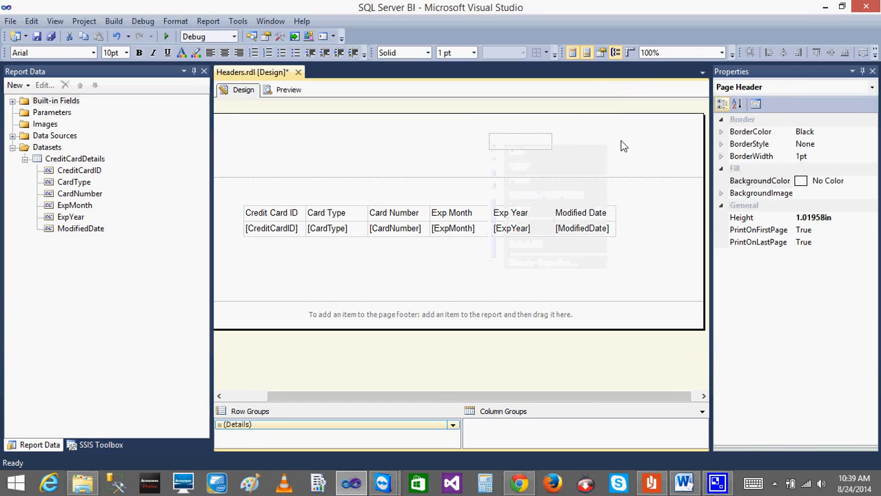
pyautogui.rightClick(537, 145)
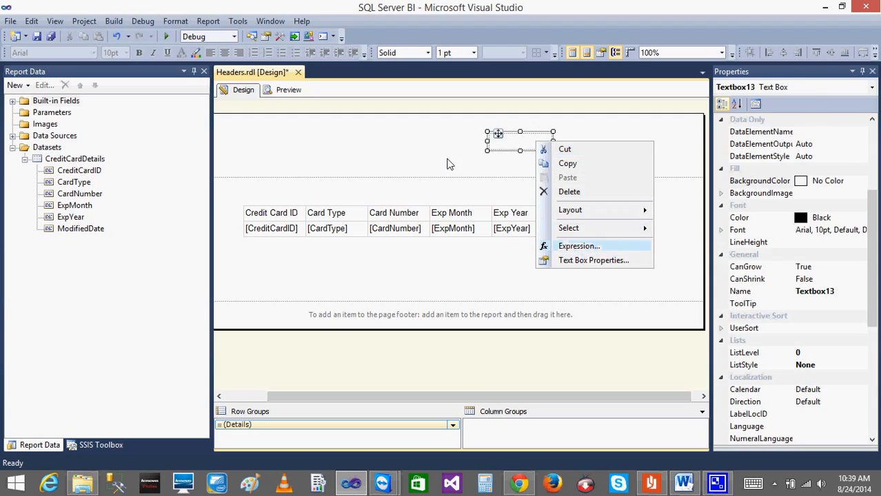
pyautogui.click(541, 150)
pyautogui.rightClick(541, 151)
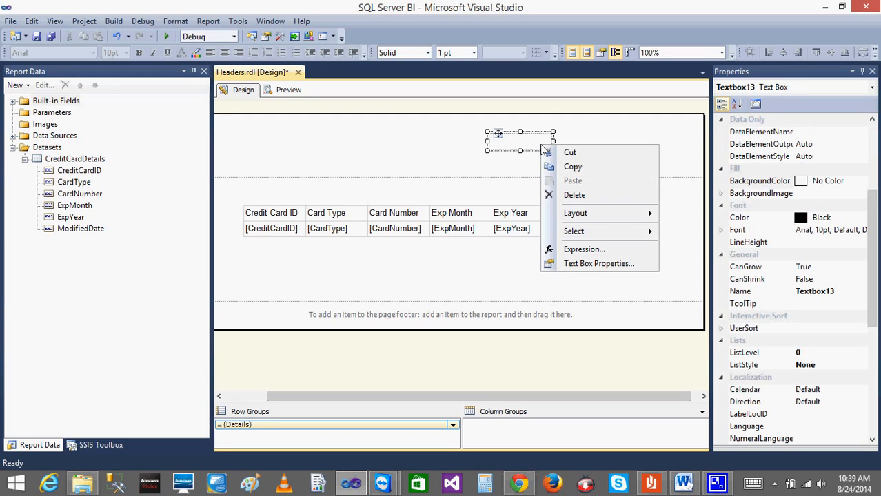
pyautogui.click(595, 264)
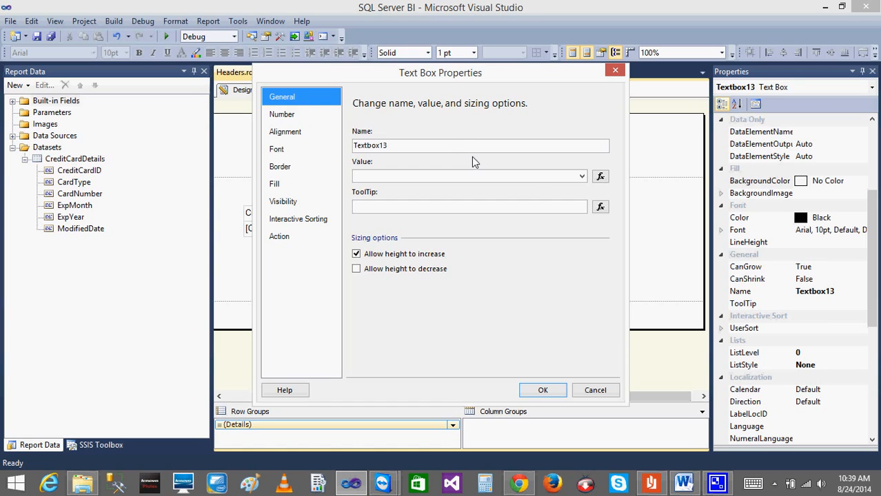
pyautogui.click(599, 176)
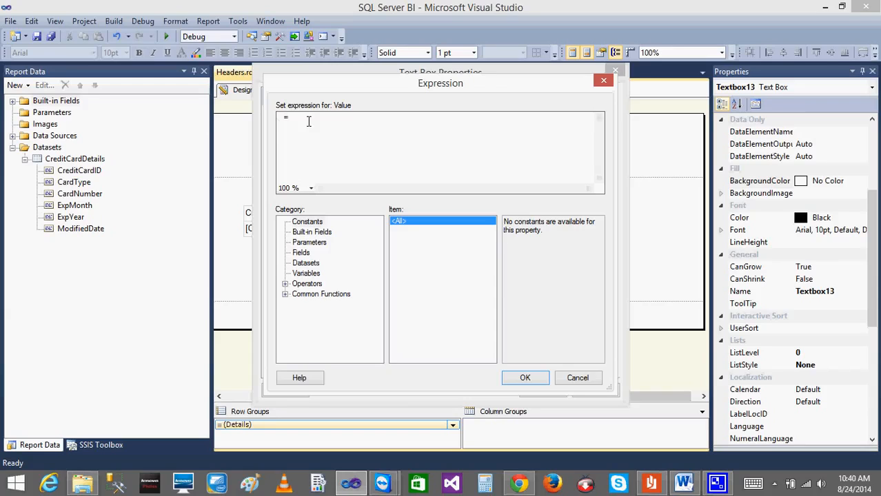
# Examine the expression editor's constants, built-in fields, parameters, fields, datasets and variables categories.
pyautogui.click(306, 223)
pyautogui.click(308, 232)
pyautogui.click(308, 242)
pyautogui.click(302, 253)
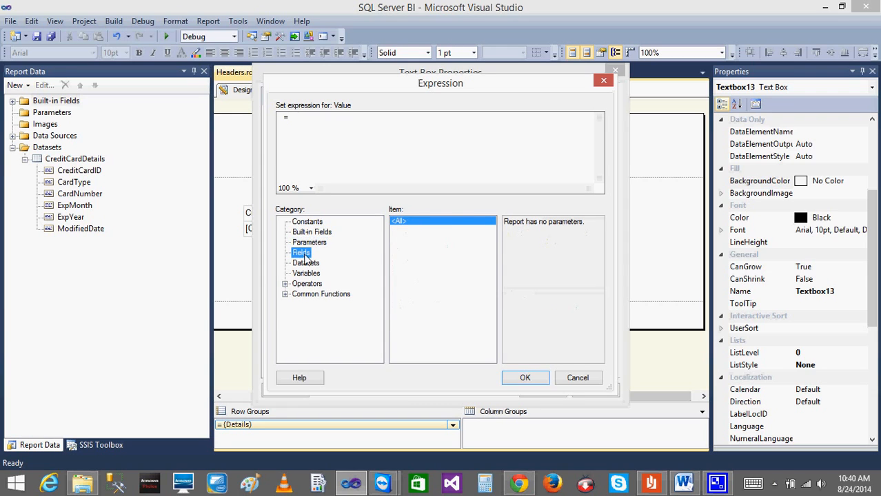
pyautogui.click(306, 263)
pyautogui.click(306, 222)
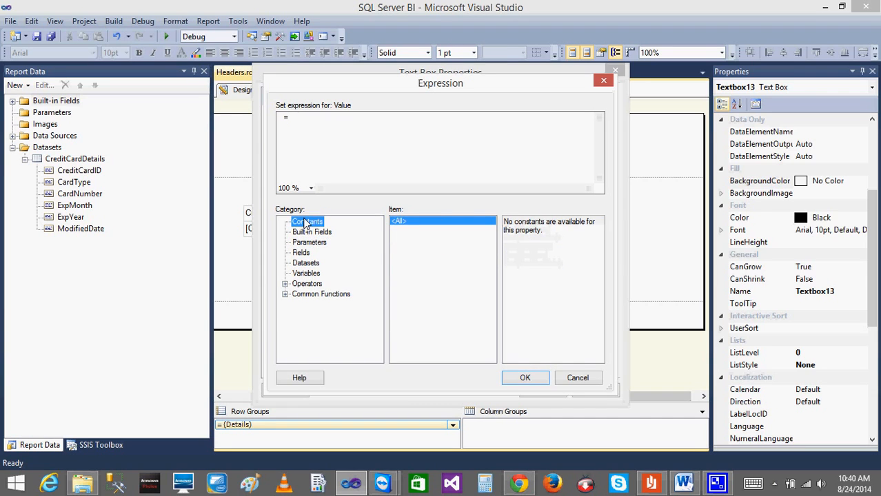
pyautogui.click(303, 122)
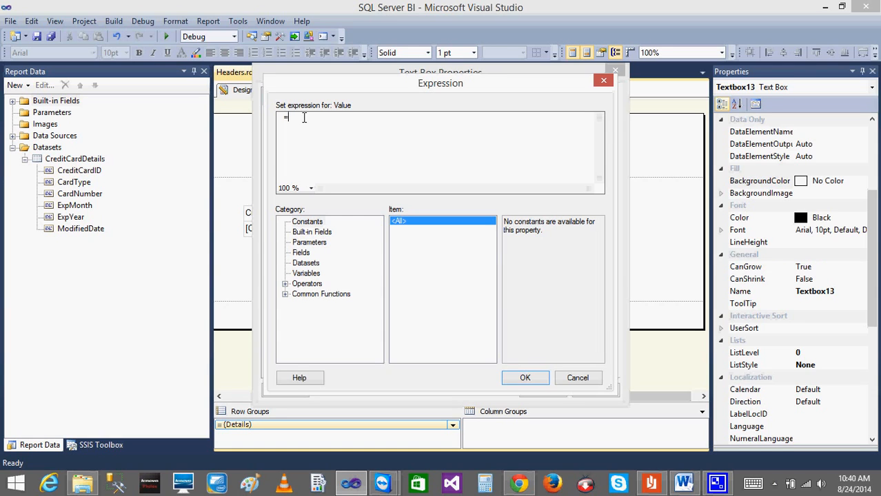
pyautogui.click(317, 234)
pyautogui.click(309, 242)
pyautogui.click(304, 253)
pyautogui.click(310, 264)
pyautogui.click(310, 243)
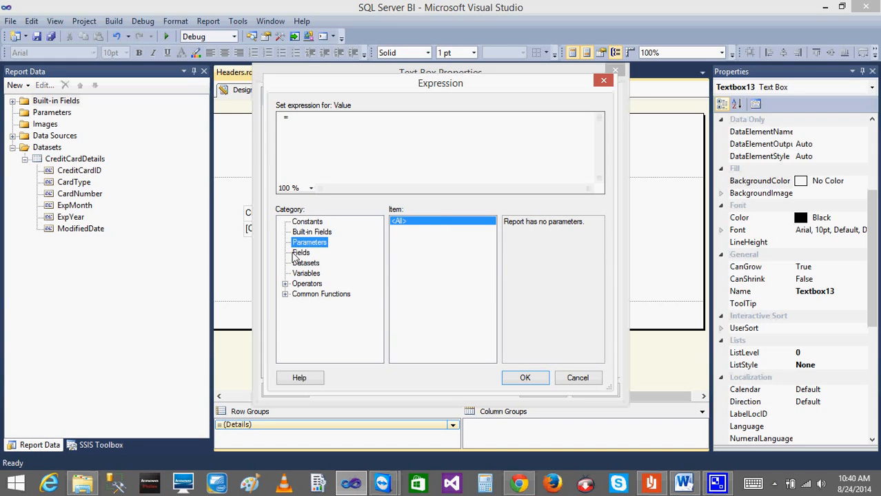
pyautogui.click(300, 253)
pyautogui.click(310, 263)
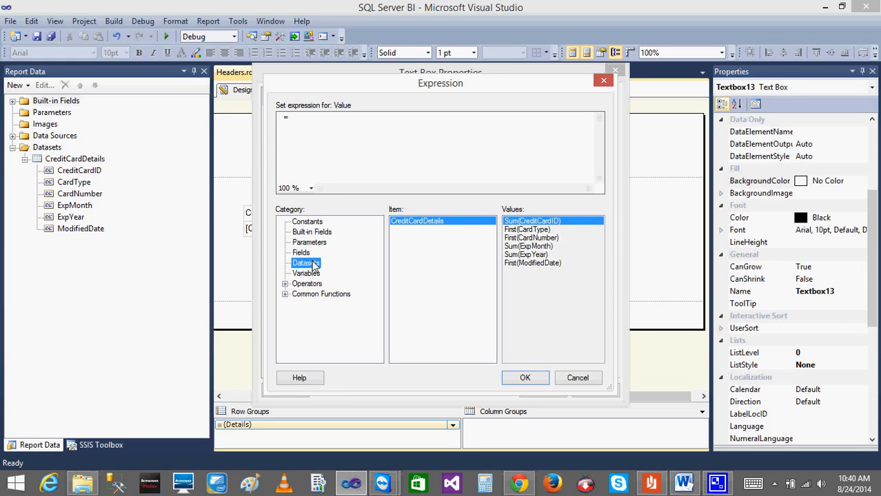
pyautogui.click(306, 273)
pyautogui.click(306, 263)
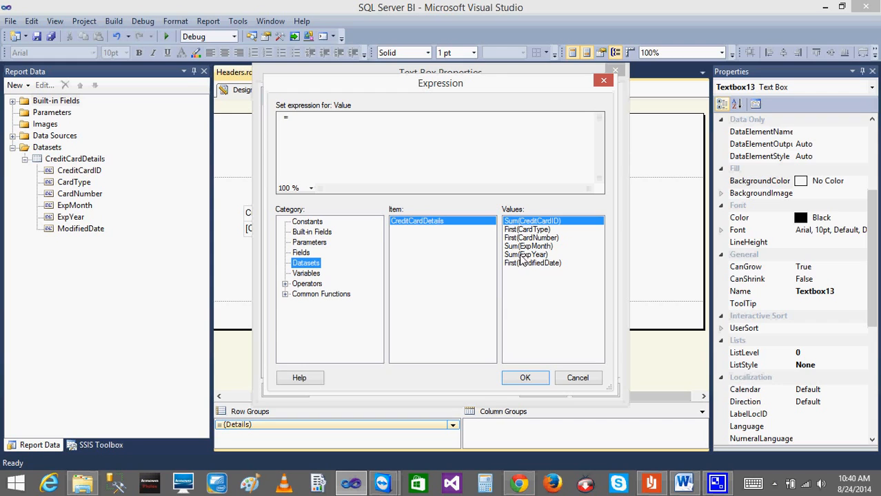
pyautogui.click(308, 274)
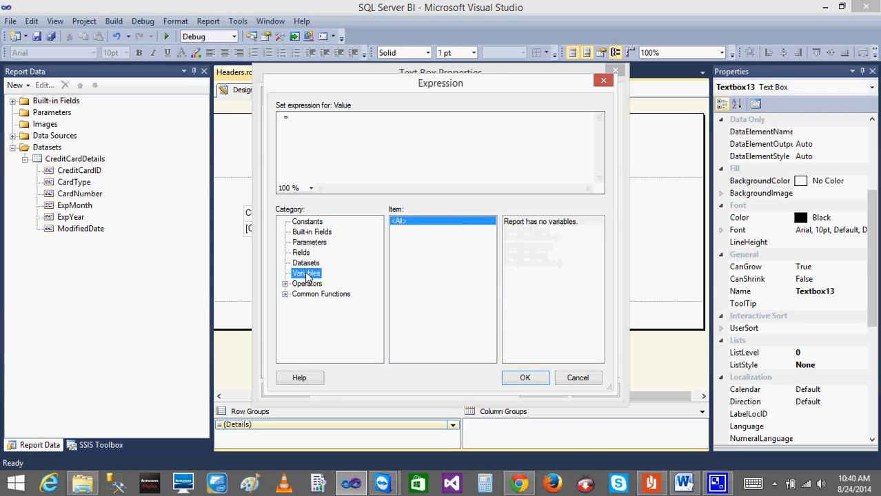
# Examine the arithmetic and comparison operators available for the expression.
pyautogui.click(307, 284)
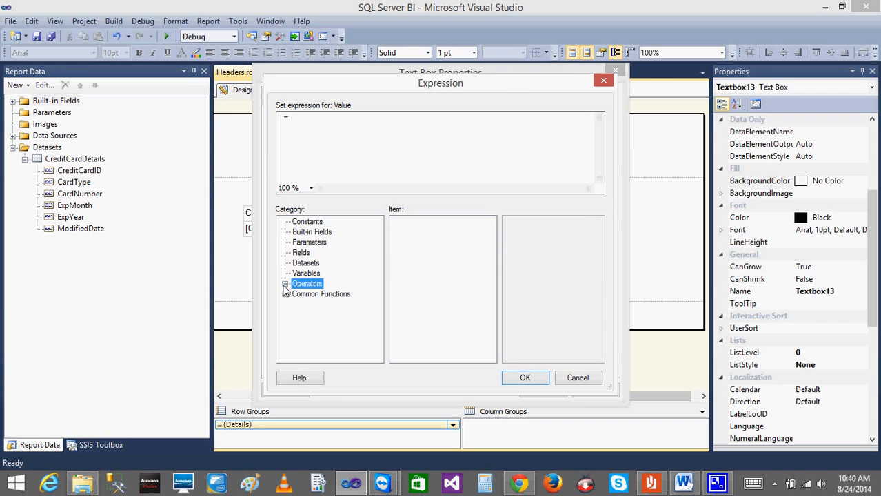
pyautogui.click(285, 284)
pyautogui.click(315, 295)
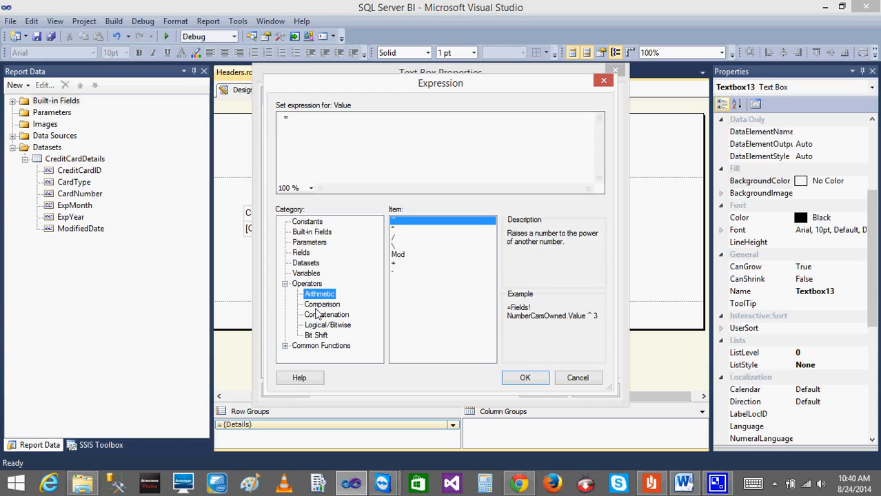
pyautogui.click(319, 304)
pyautogui.click(284, 284)
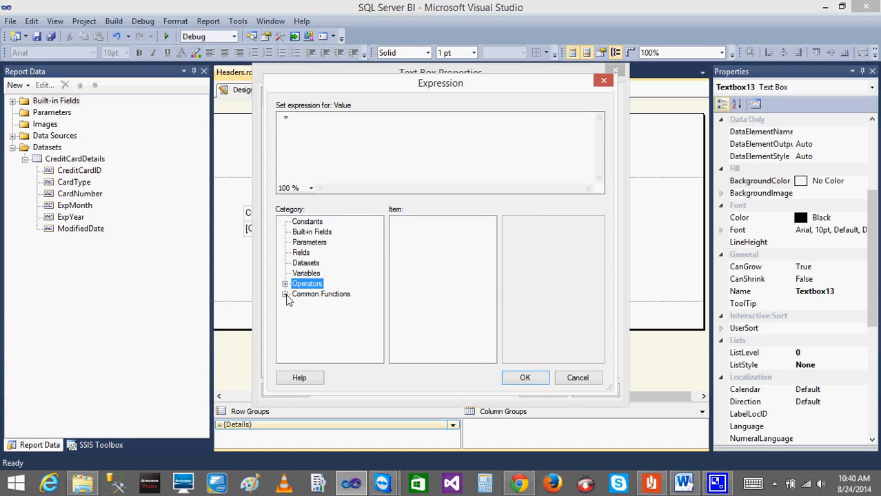
# Examine the common functions for text, date and time, math, inspection and program flow.
pyautogui.click(285, 294)
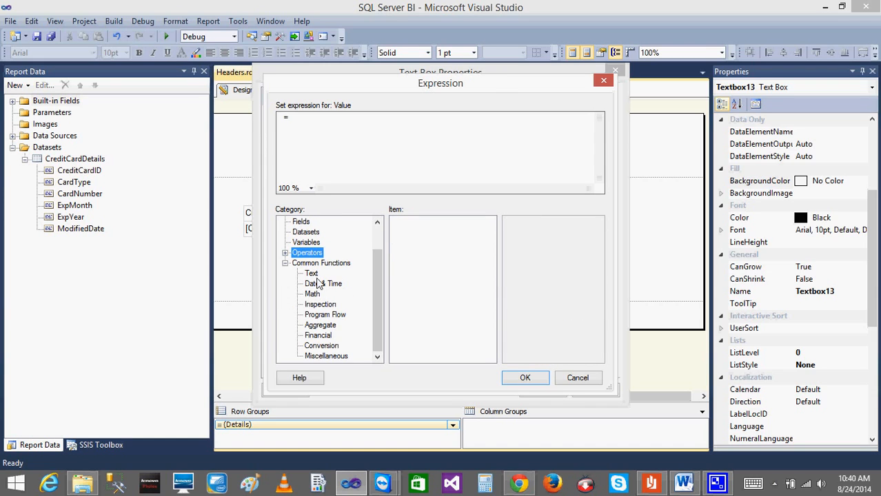
pyautogui.click(312, 275)
pyautogui.click(321, 284)
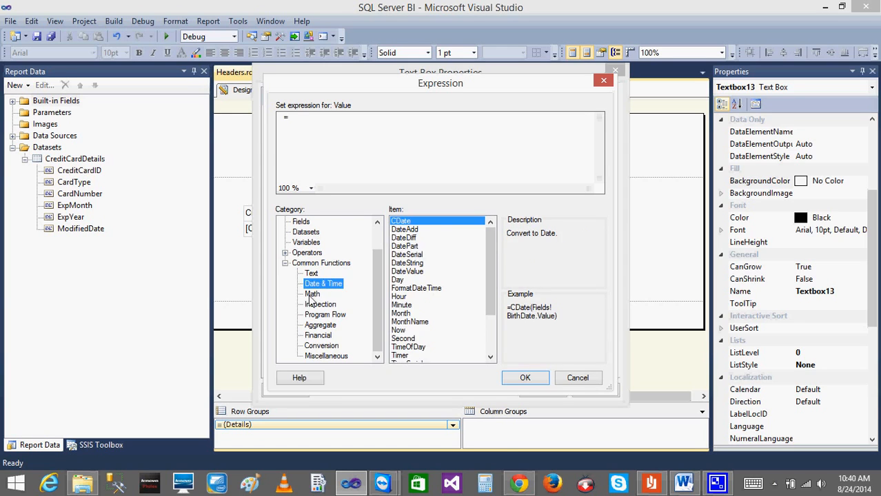
pyautogui.click(313, 295)
pyautogui.click(320, 305)
pyautogui.click(321, 315)
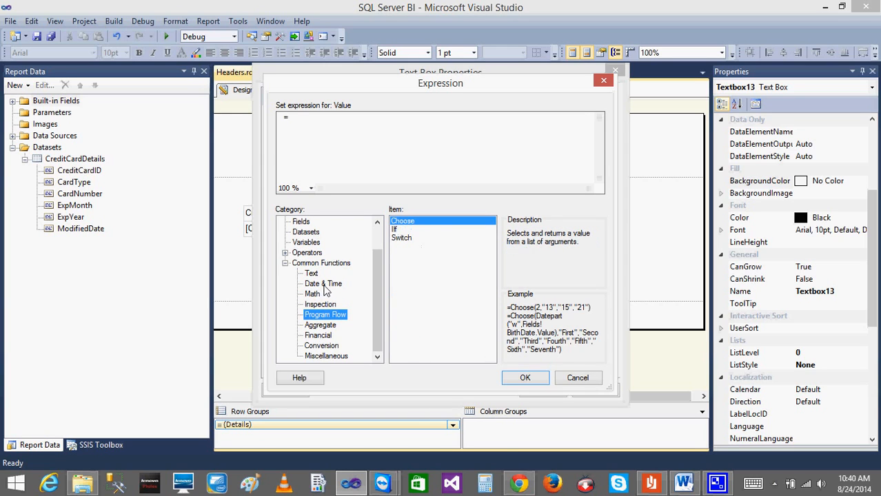
pyautogui.click(318, 286)
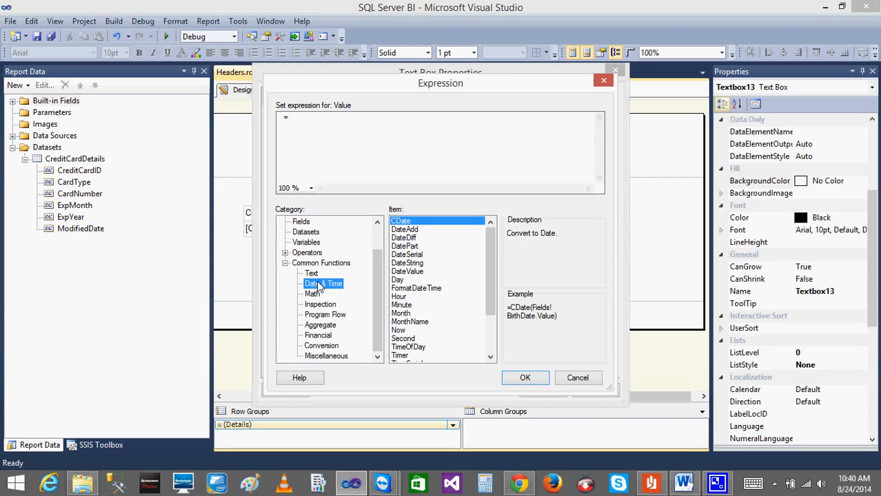
pyautogui.click(285, 264)
# Review the built-in fields, the parameters and the arithmetic operators, and return to the list of built-in fields.
pyautogui.click(298, 234)
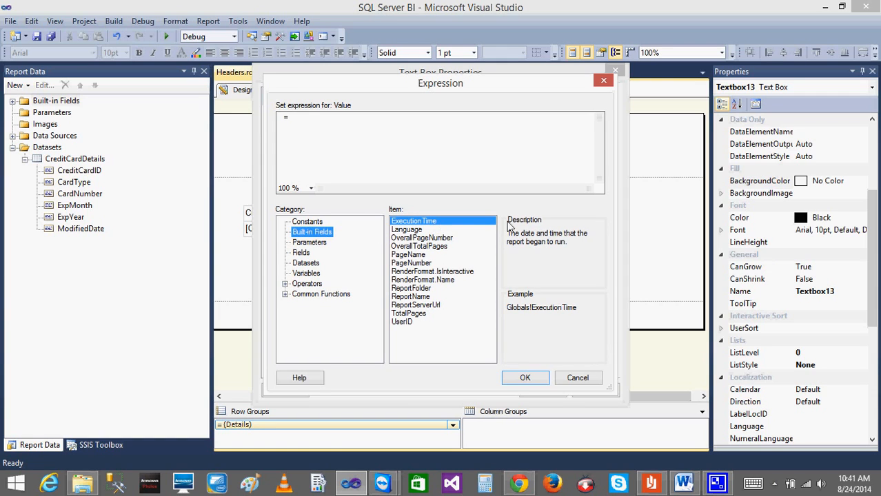
pyautogui.click(310, 243)
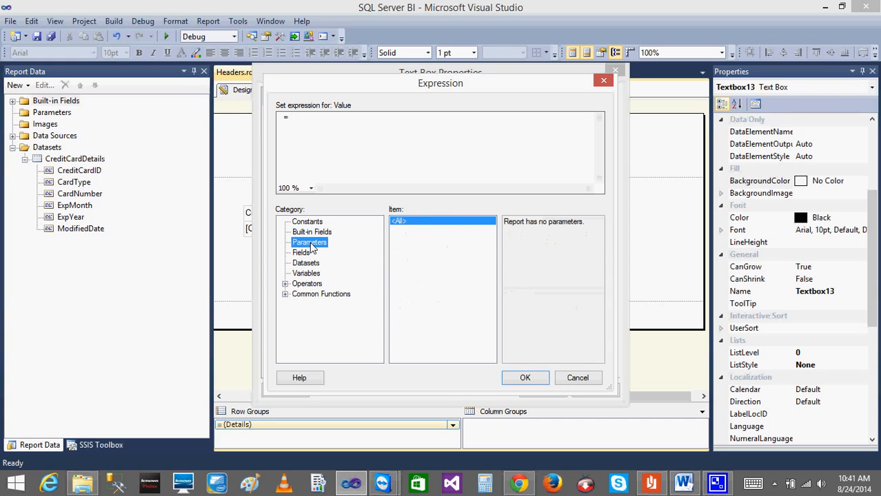
pyautogui.click(285, 283)
pyautogui.click(311, 294)
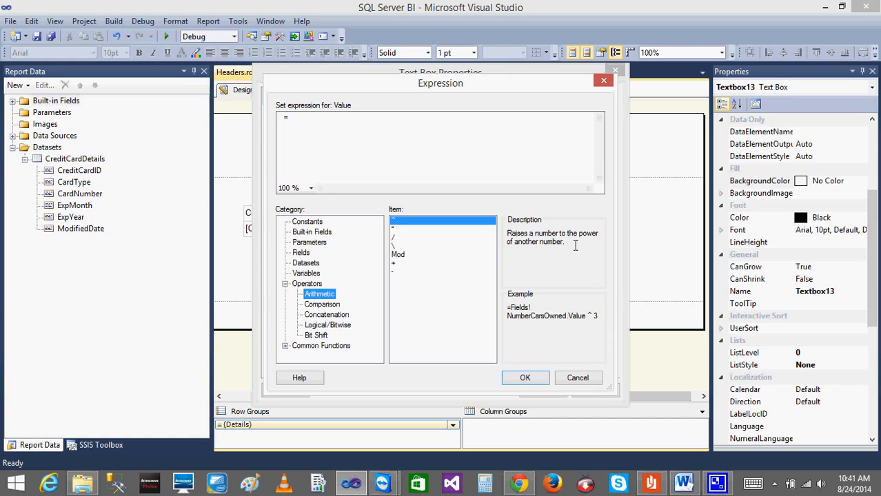
pyautogui.click(304, 233)
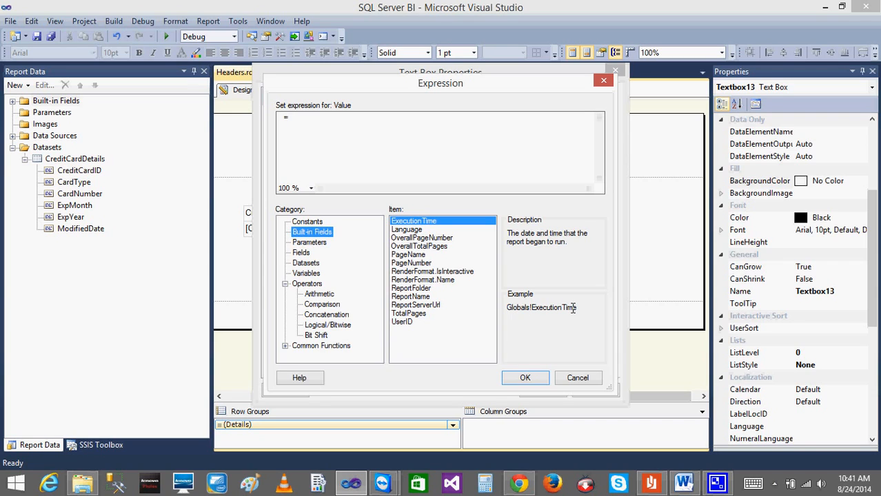
# Try the ExecutionTime built-in field in the expression, and clear it back to the equals sign.
pyautogui.doubleClick(399, 221)
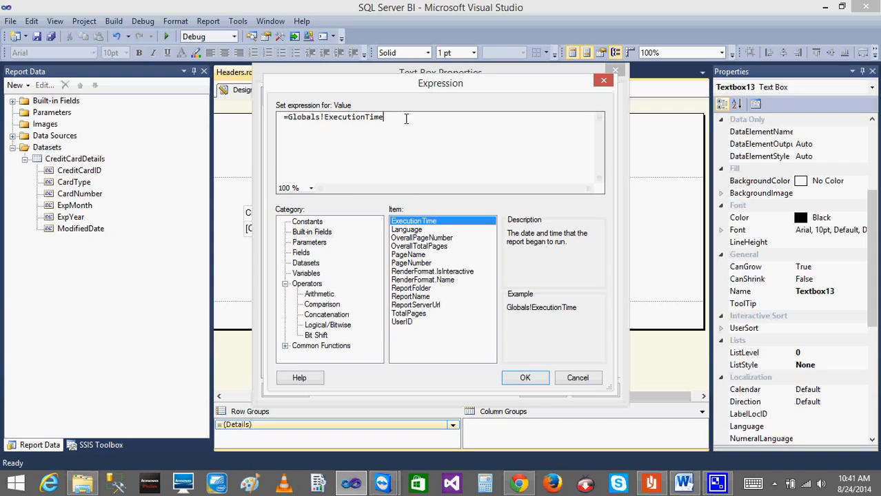
pyautogui.press('BackSpace')
pyautogui.press('BackSpace')
pyautogui.press('BackSpace')
pyautogui.press('BackSpace')
pyautogui.press('BackSpace')
pyautogui.press('BackSpace')
pyautogui.press('BackSpace')
pyautogui.press('BackSpace')
pyautogui.press('BackSpace')
pyautogui.press('BackSpace')
pyautogui.press('BackSpace')
pyautogui.press('BackSpace')
pyautogui.press('BackSpace')
pyautogui.press('BackSpace')
pyautogui.press('BackSpace')
pyautogui.press('BackSpace')
pyautogui.press('BackSpace')
pyautogui.press('BackSpace')
pyautogui.press('BackSpace')
pyautogui.press('BackSpace')
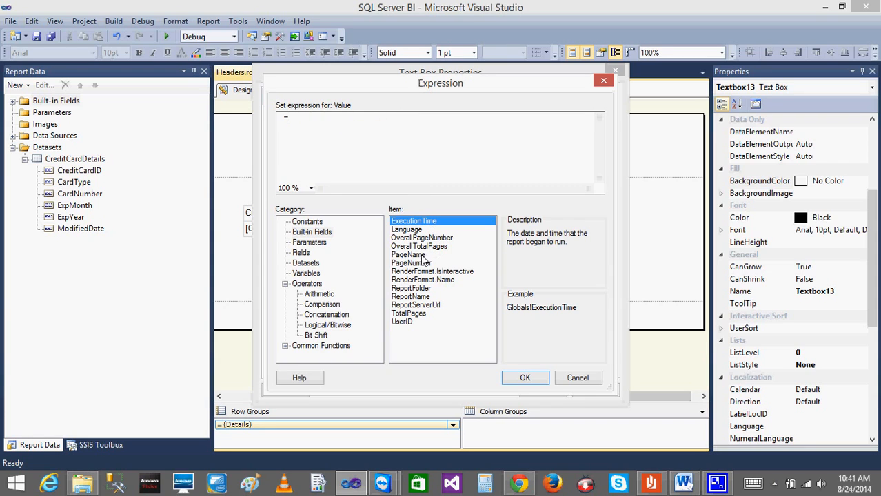
# Set the header text box's value to the built-in field expression =Globals!PageNumber and apply the text box properties.
pyautogui.click(416, 256)
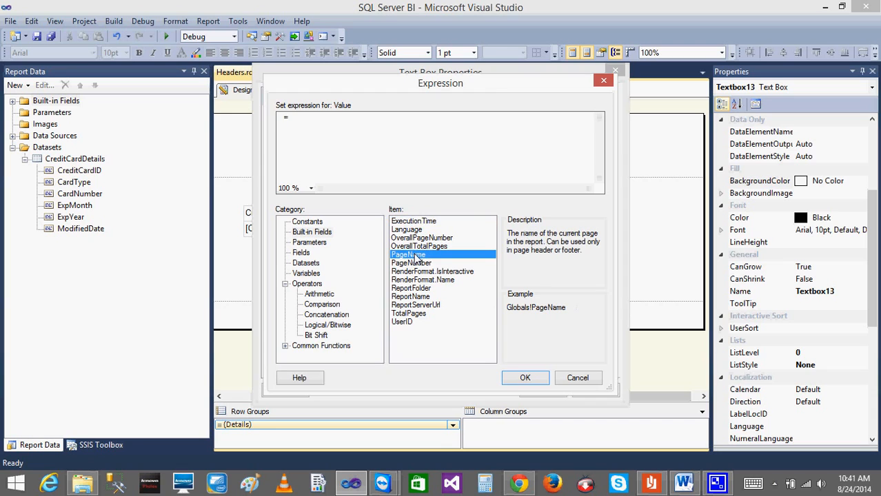
pyautogui.click(423, 267)
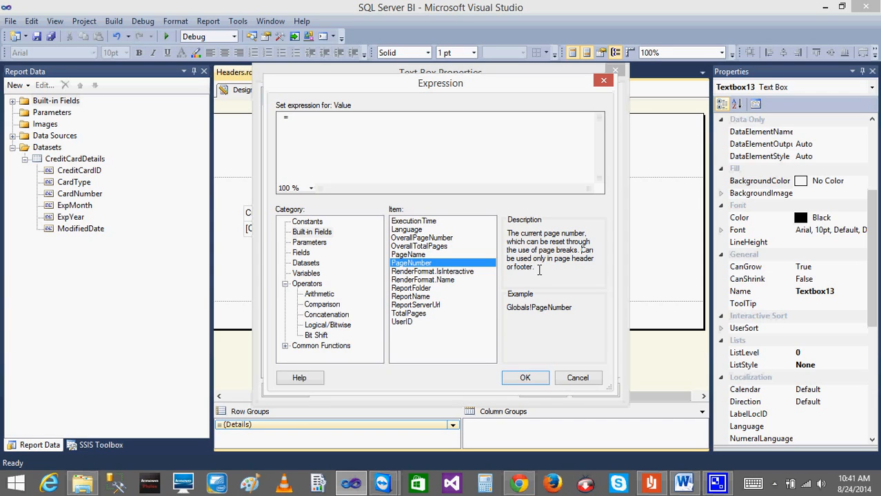
pyautogui.moveTo(539, 270); pyautogui.dragTo(505, 240)
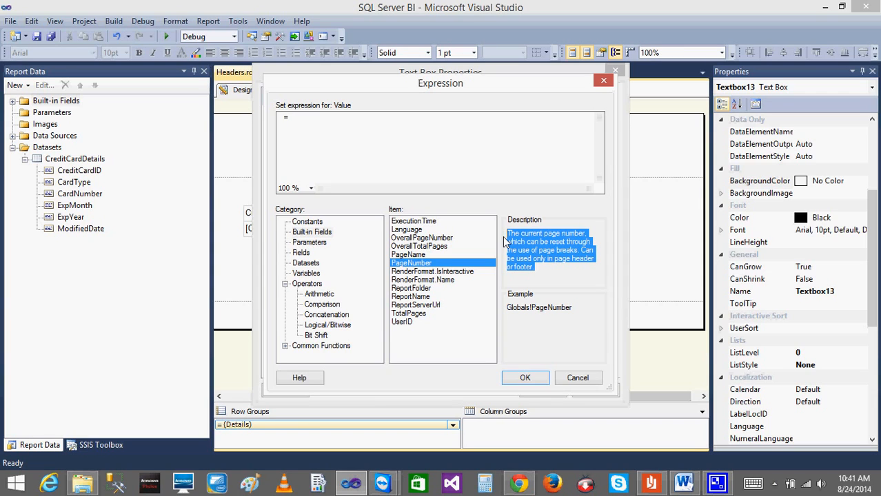
pyautogui.doubleClick(411, 265)
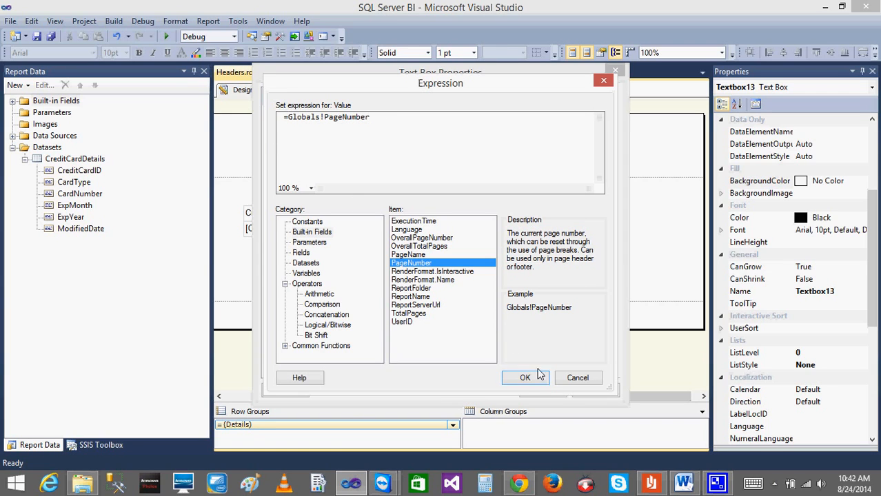
pyautogui.click(523, 377)
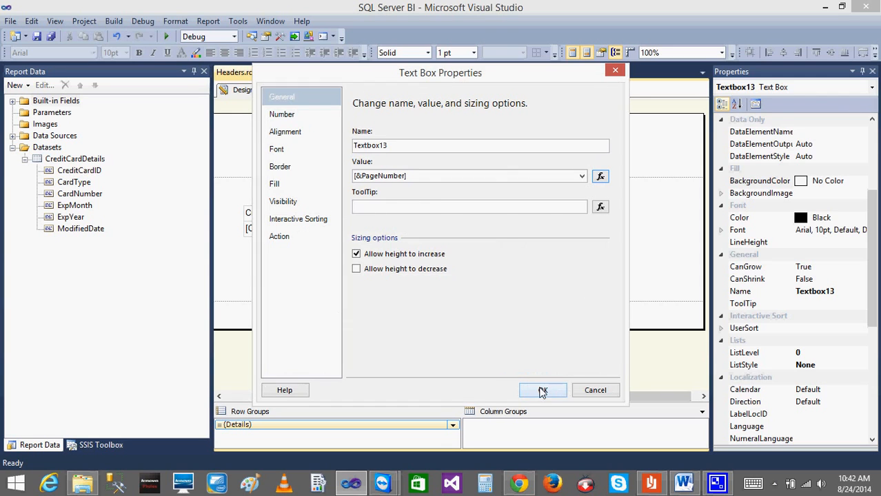
pyautogui.click(542, 390)
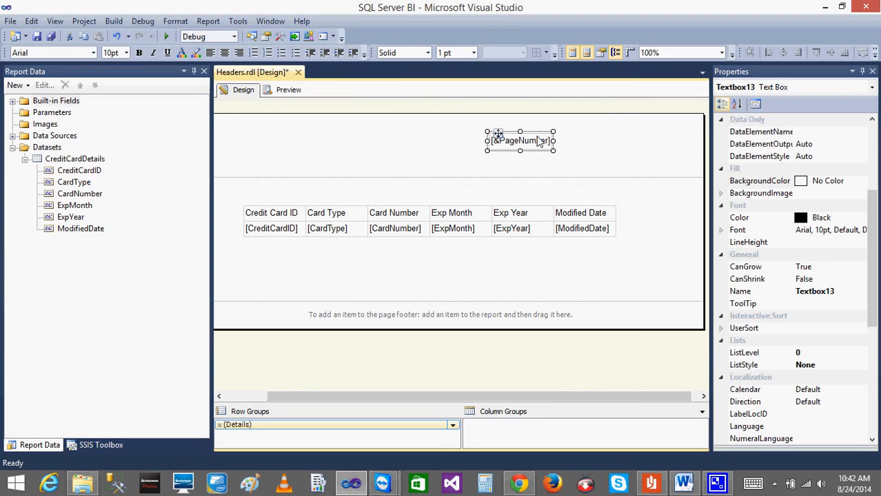
# Preview the report at 75% zoom and page forward to page 3 to check the page number in the header.
pyautogui.click(280, 92)
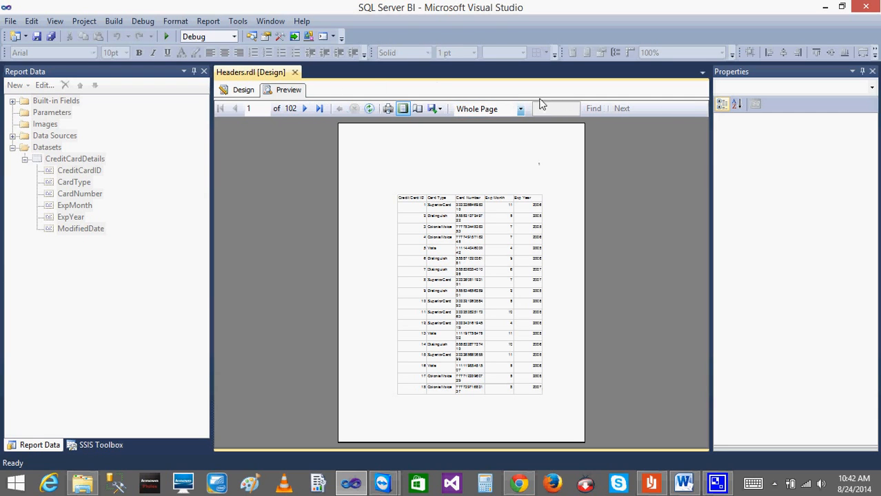
pyautogui.click(522, 110)
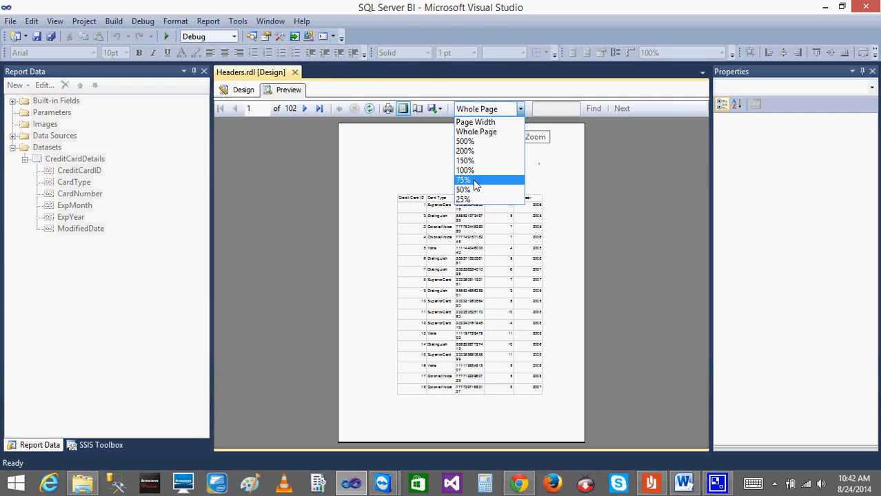
pyautogui.click(523, 179)
pyautogui.click(304, 108)
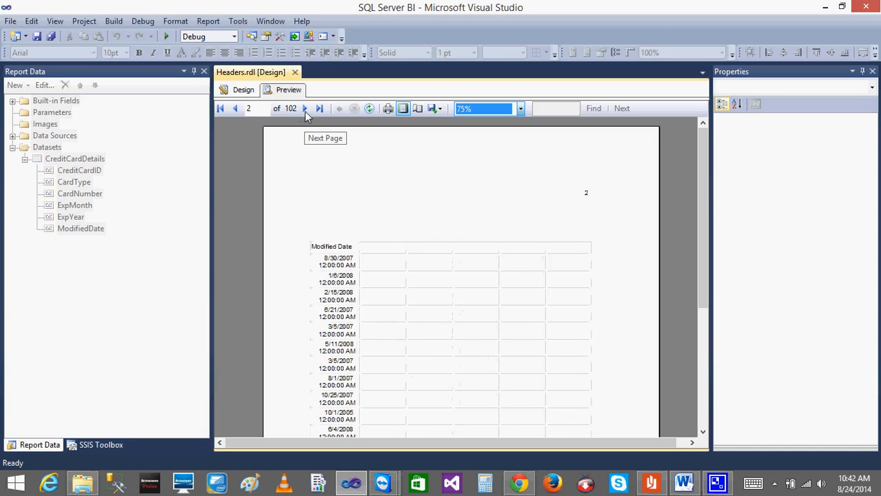
pyautogui.click(305, 108)
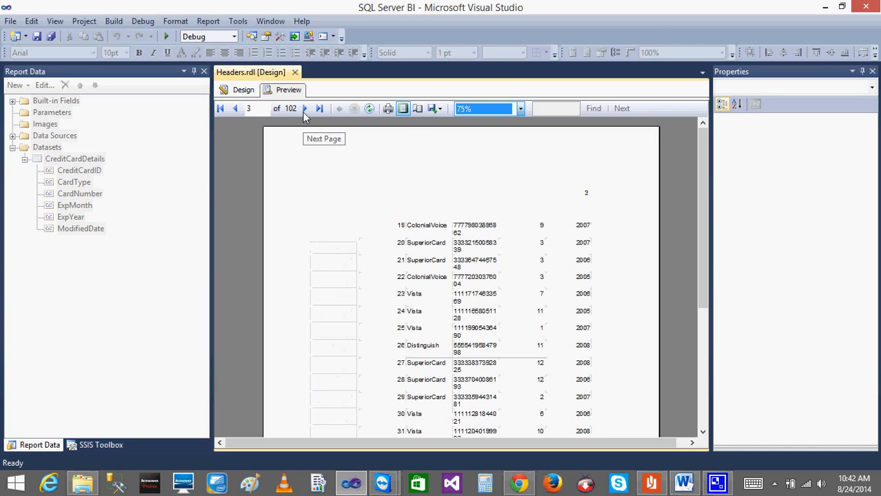
# Page forward to page 6 of the preview to check the header's page number, and return to the report design.
pyautogui.click(305, 109)
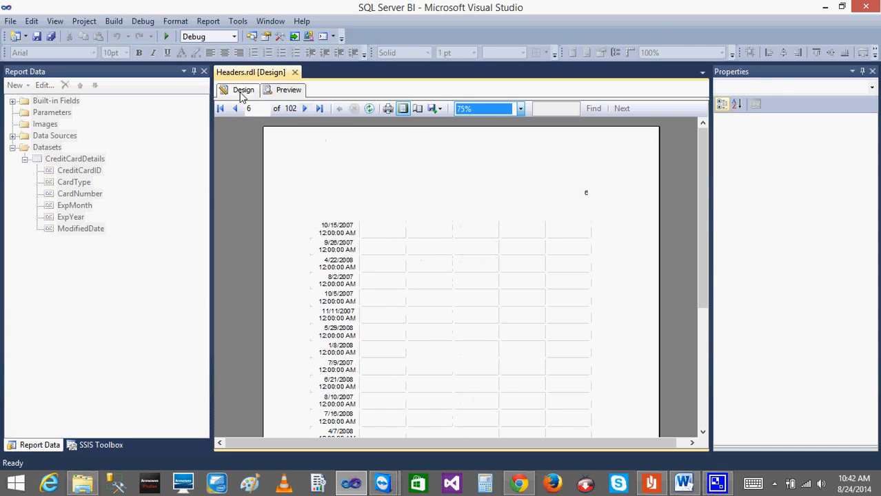
pyautogui.click(242, 90)
pyautogui.click(553, 167)
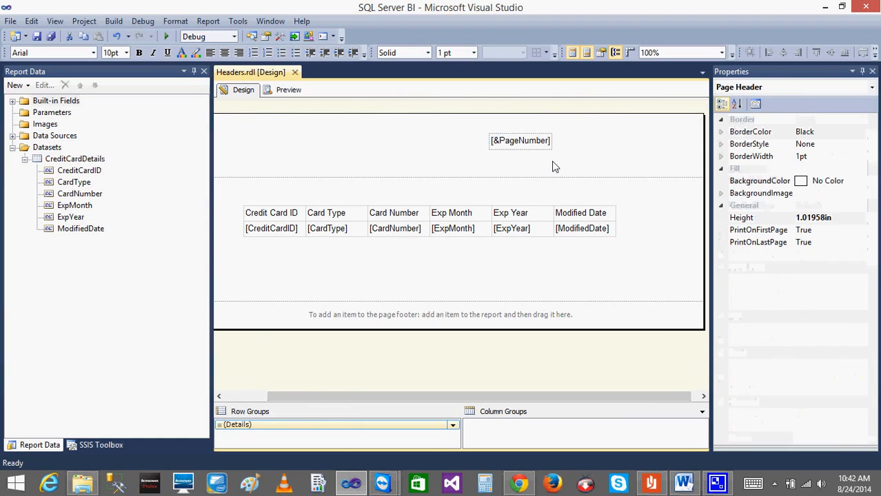
# Review the page footer's general properties with its display, print and height options, and close them without changes.
pyautogui.rightClick(433, 317)
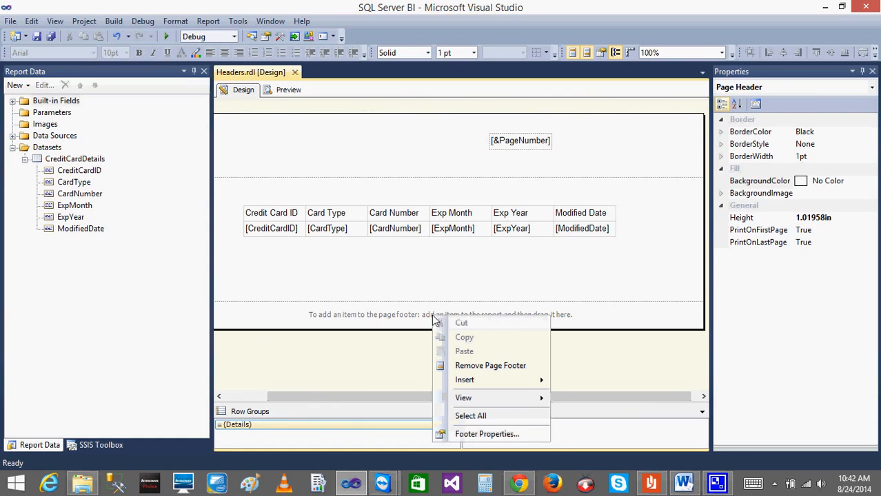
pyautogui.click(388, 314)
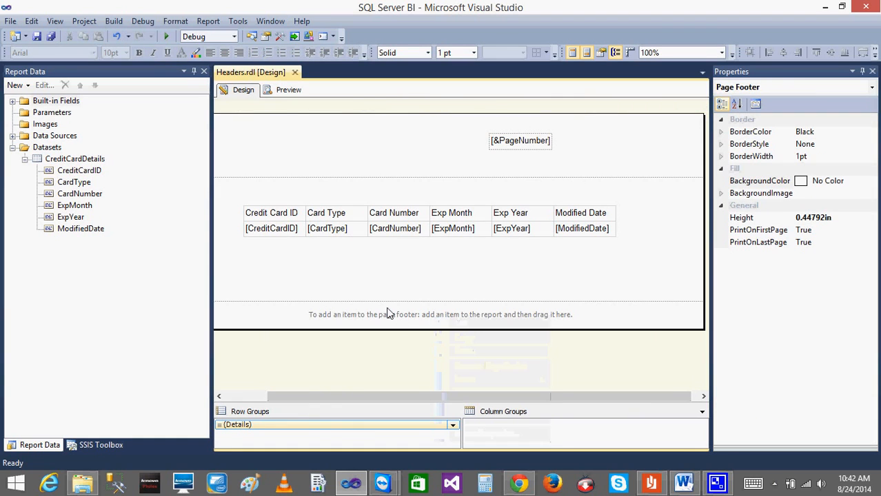
pyautogui.rightClick(424, 319)
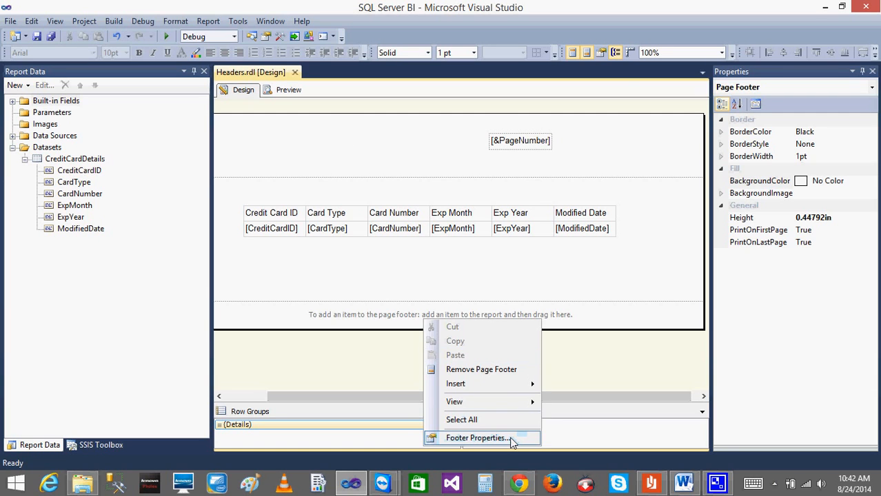
pyautogui.click(478, 438)
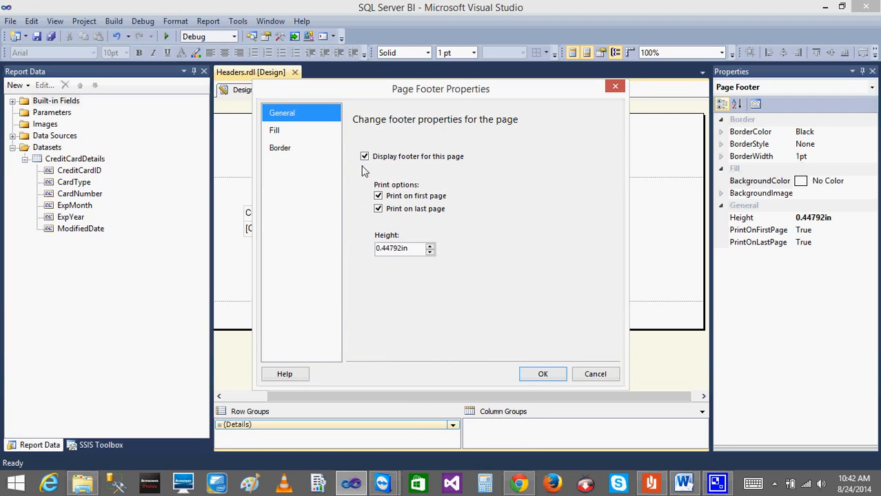
pyautogui.click(594, 374)
# Insert a text box into the page footer, below the table's right half.
pyautogui.rightClick(477, 311)
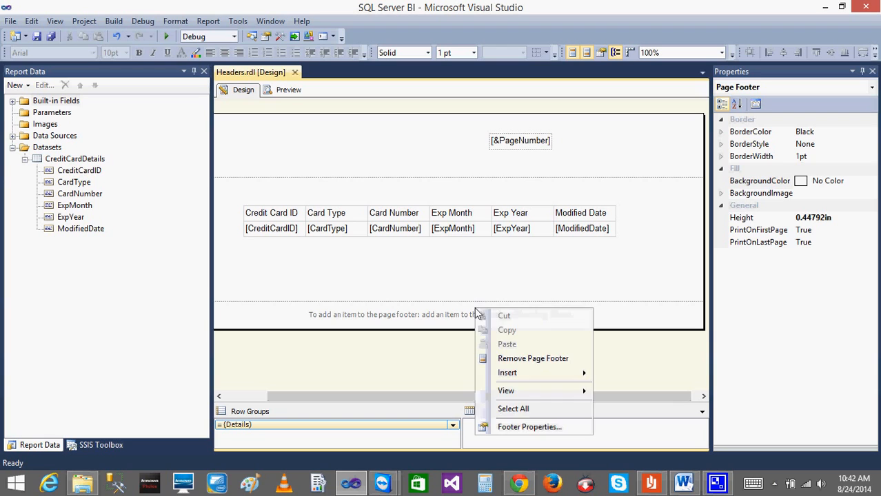
pyautogui.moveTo(521, 377)
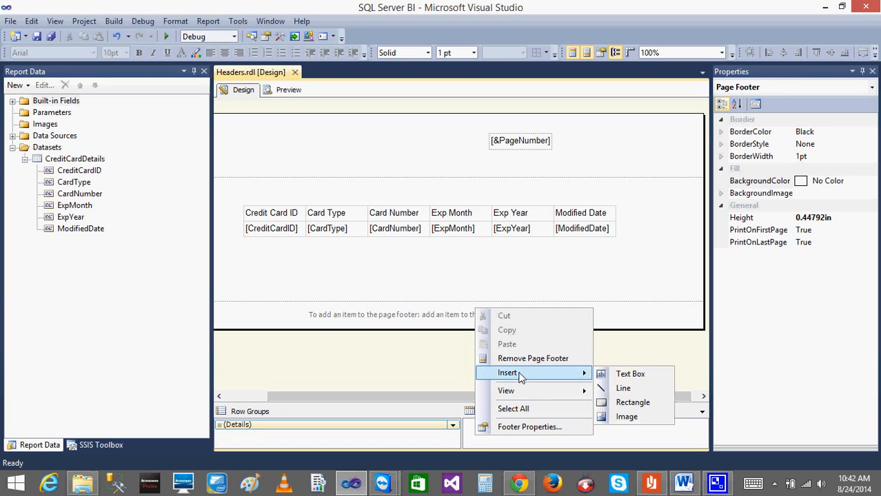
pyautogui.click(637, 373)
# Set the footer text box's value to the built-in field expression =User!UserID and apply the text box properties.
pyautogui.rightClick(494, 318)
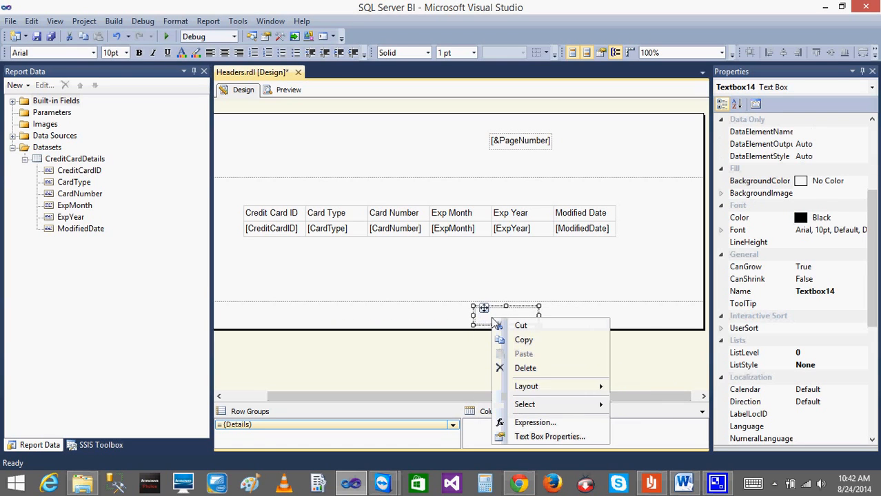
pyautogui.click(549, 437)
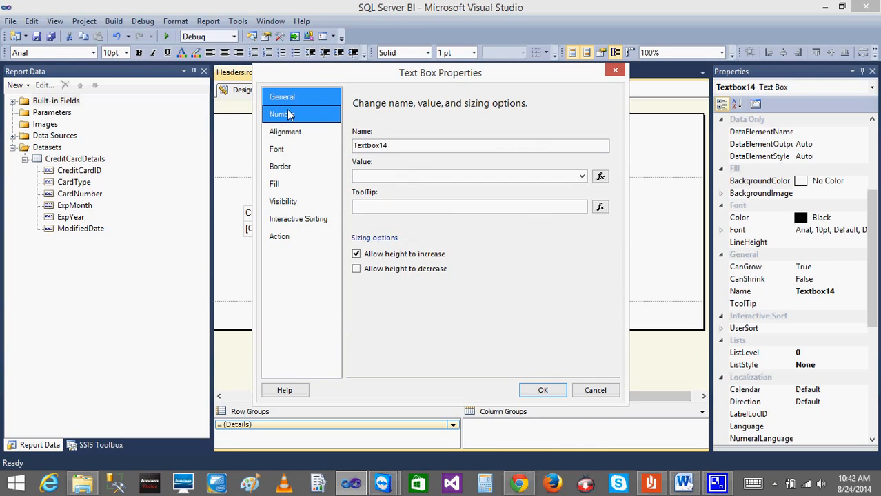
pyautogui.click(601, 177)
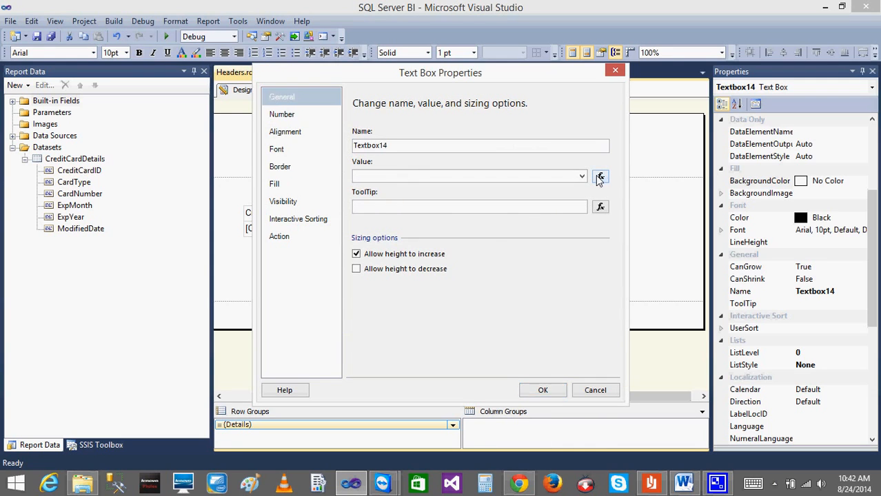
pyautogui.click(311, 232)
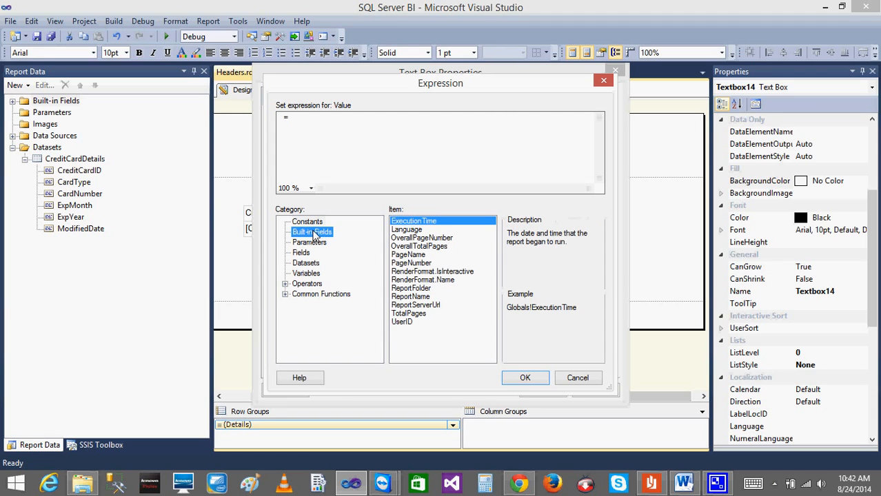
pyautogui.doubleClick(407, 322)
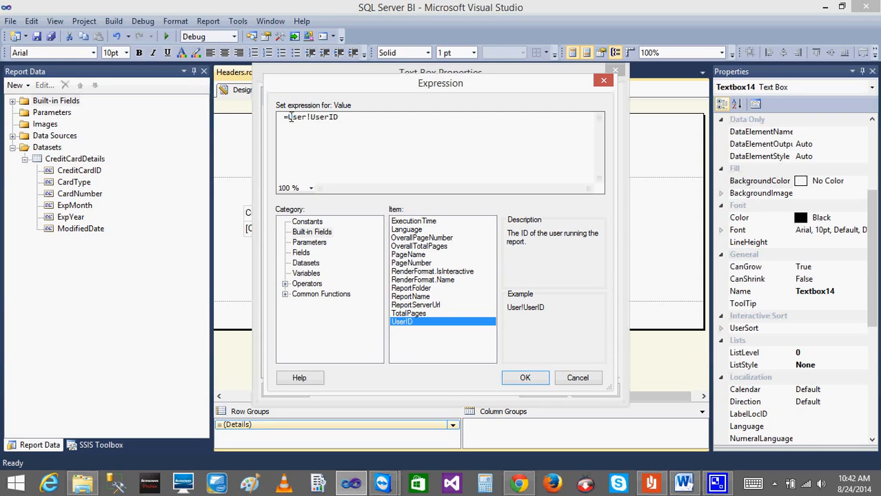
pyautogui.write('"U')
pyautogui.press('BackSpace')
pyautogui.press('BackSpace')
pyautogui.click(524, 378)
pyautogui.click(540, 390)
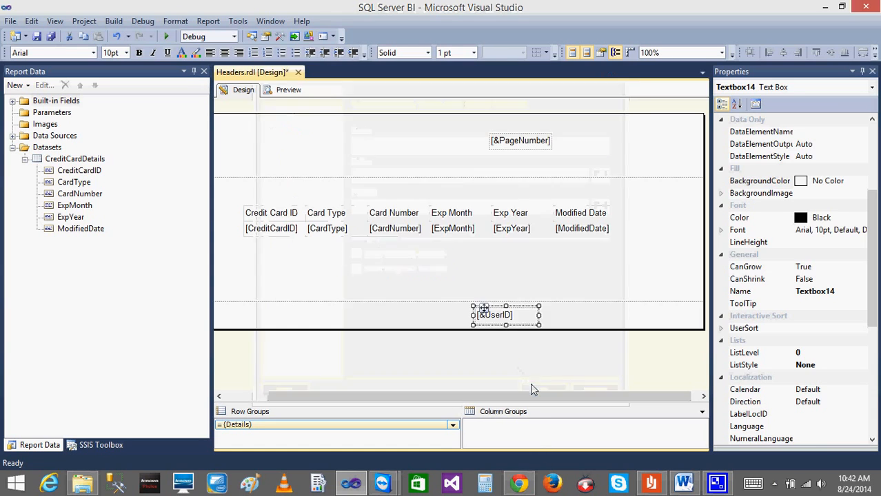
# Preview the report, check the user ID in the footer of page 1, and return to the report design.
pyautogui.click(288, 91)
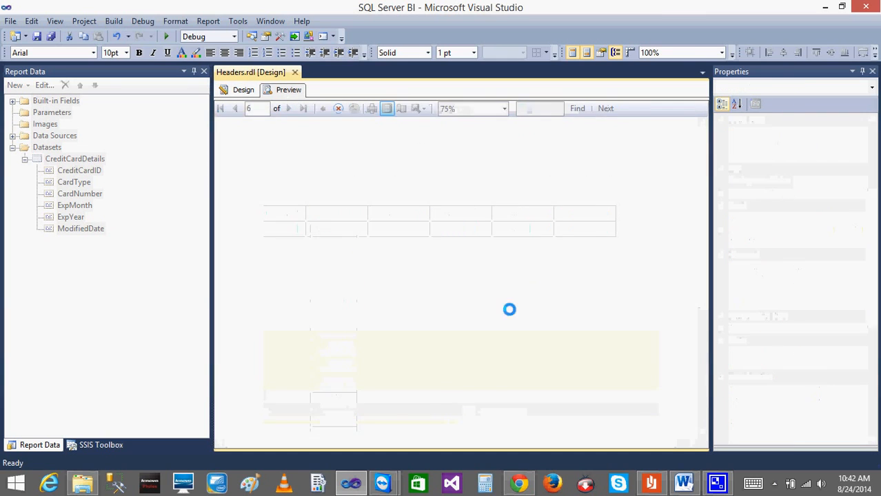
pyautogui.moveTo(702, 214); pyautogui.dragTo(727, 393)
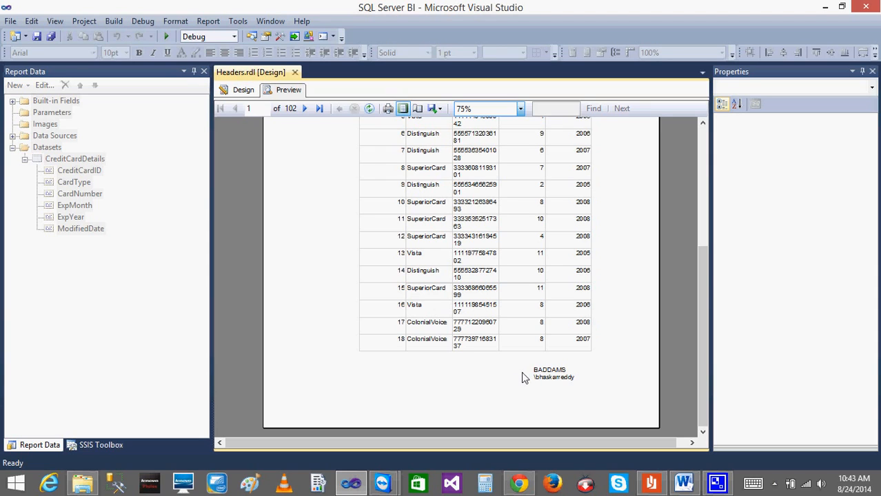
pyautogui.click(239, 92)
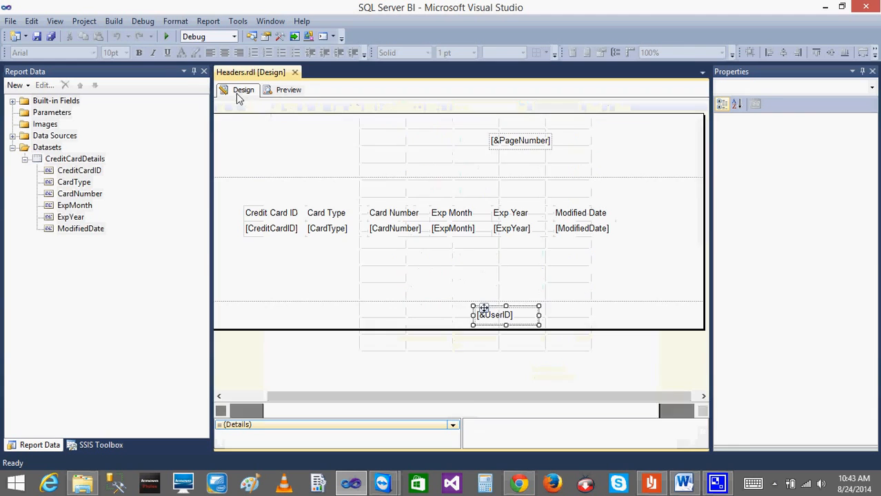
pyautogui.rightClick(512, 311)
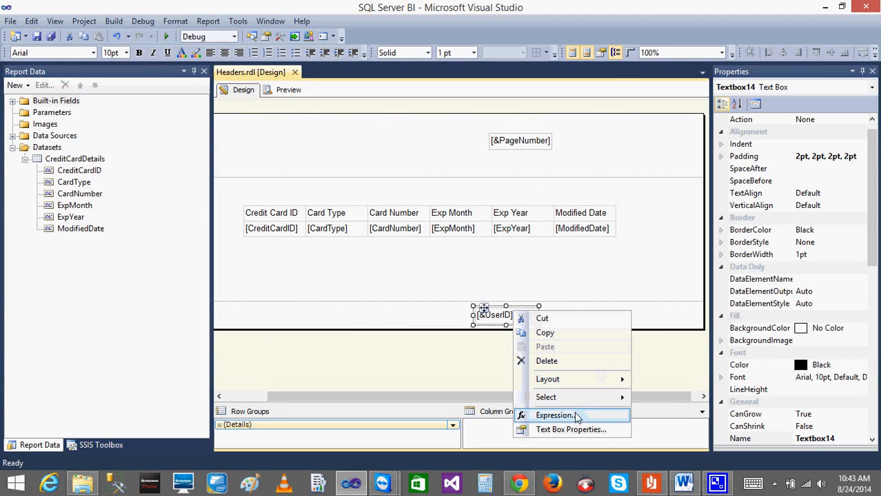
pyautogui.click(554, 416)
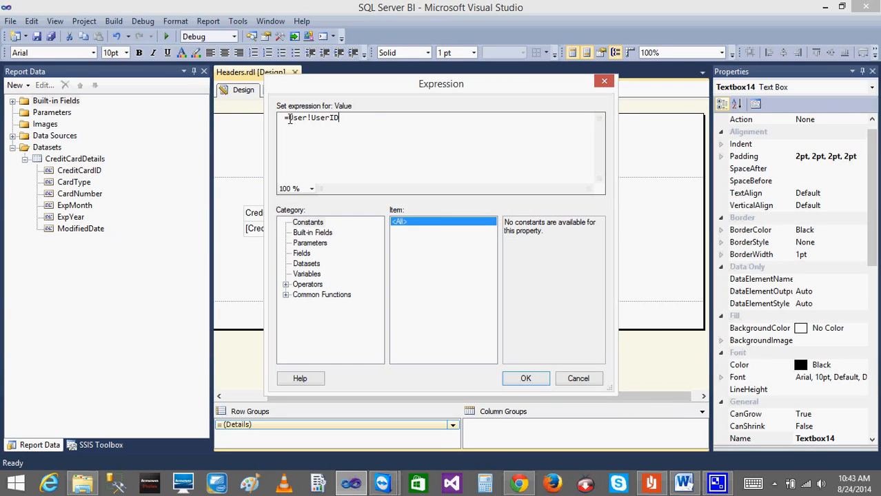
pyautogui.click(579, 379)
# Change the footer text box's value expression to ="User ID="+User!UserID and apply the text box properties.
pyautogui.rightClick(510, 324)
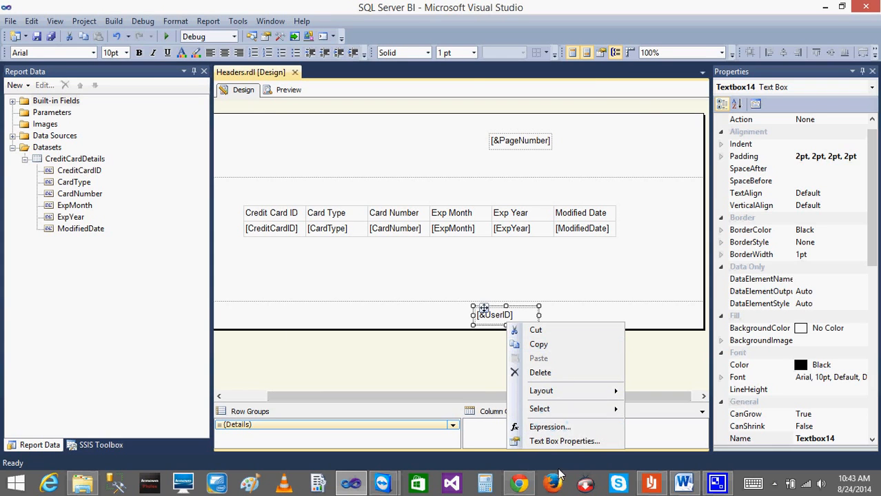
pyautogui.click(543, 442)
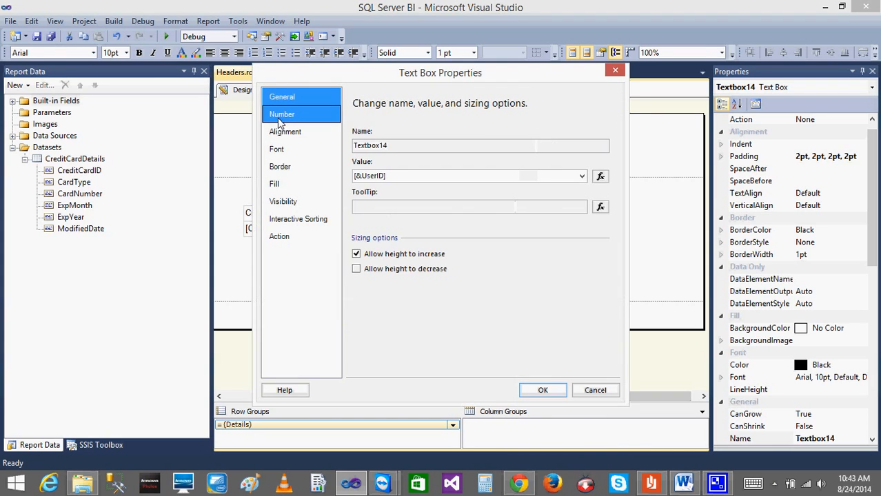
pyautogui.click(599, 177)
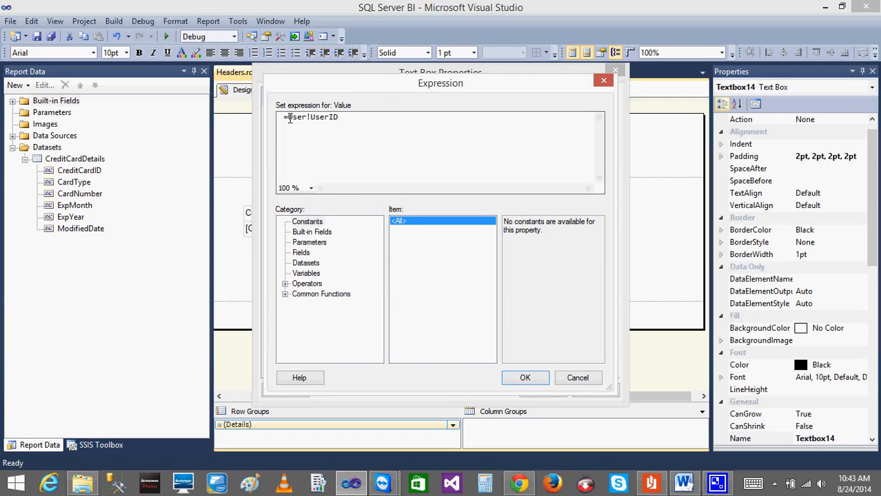
pyautogui.write('User ')
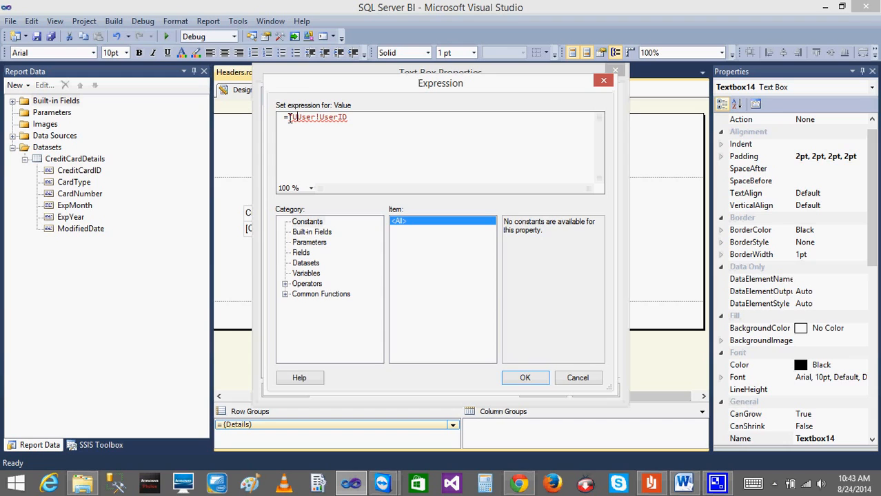
pyautogui.write('ID="+')
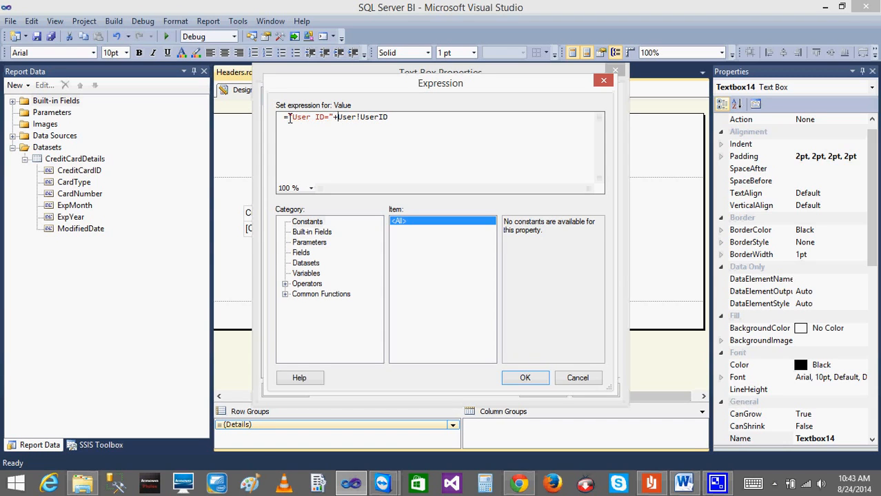
pyautogui.click(524, 378)
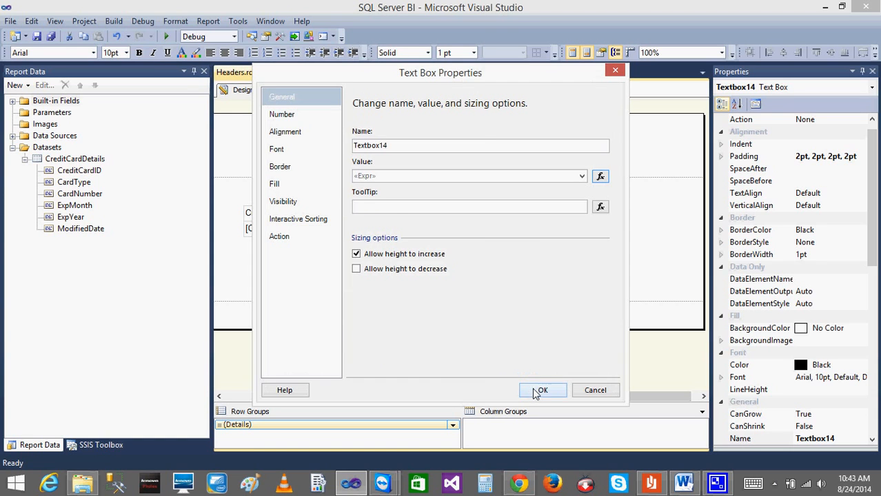
pyautogui.click(538, 388)
# Preview the report and check the labelled user ID in the footers of pages 1 and 2.
pyautogui.click(287, 92)
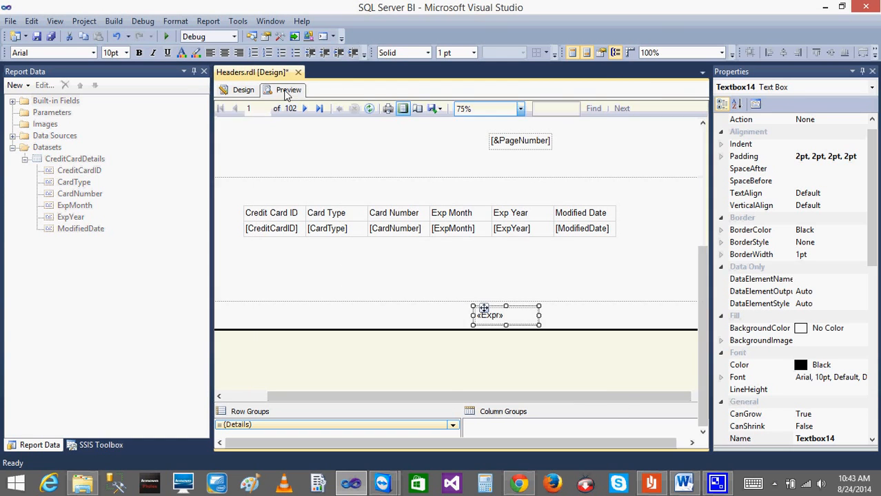
pyautogui.moveTo(703, 204); pyautogui.dragTo(715, 366)
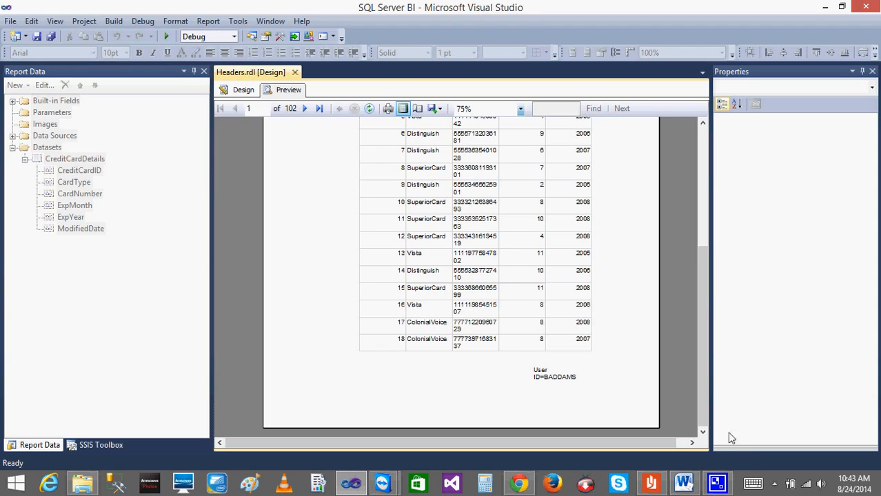
pyautogui.click(305, 110)
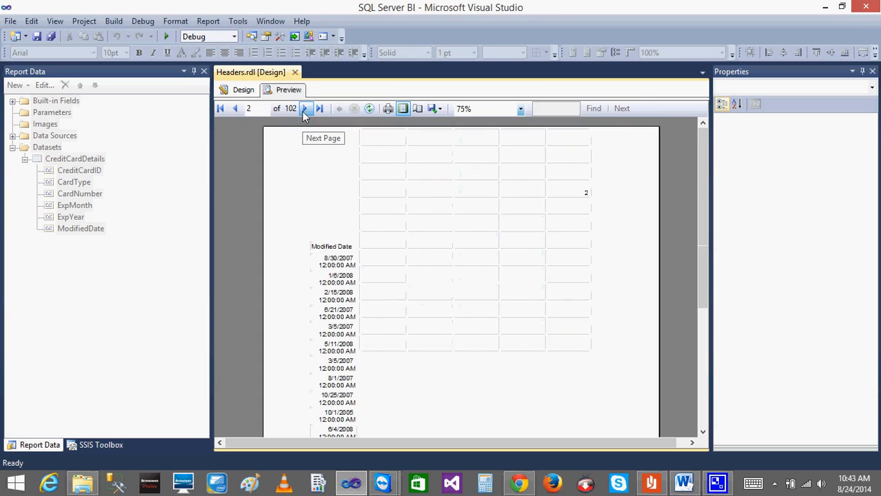
pyautogui.moveTo(701, 190); pyautogui.dragTo(692, 355)
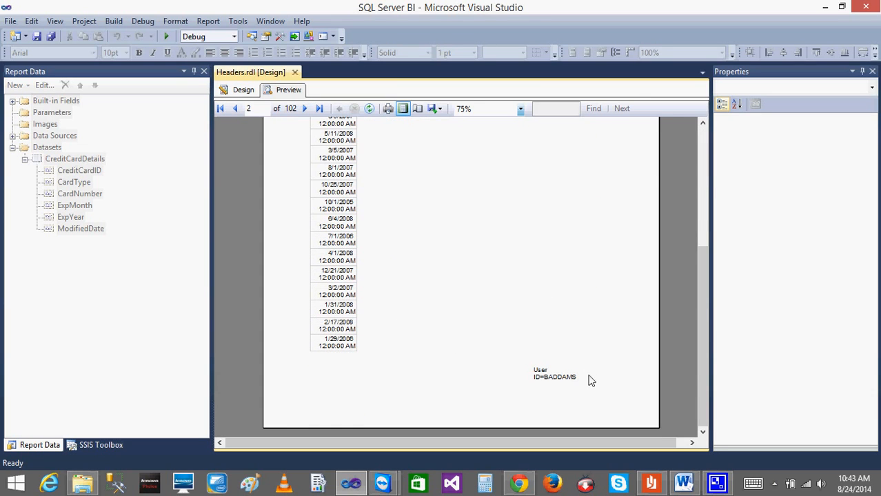
# Widen the footer text box to about three times its width and check page 1's footer and header in the preview.
pyautogui.click(243, 93)
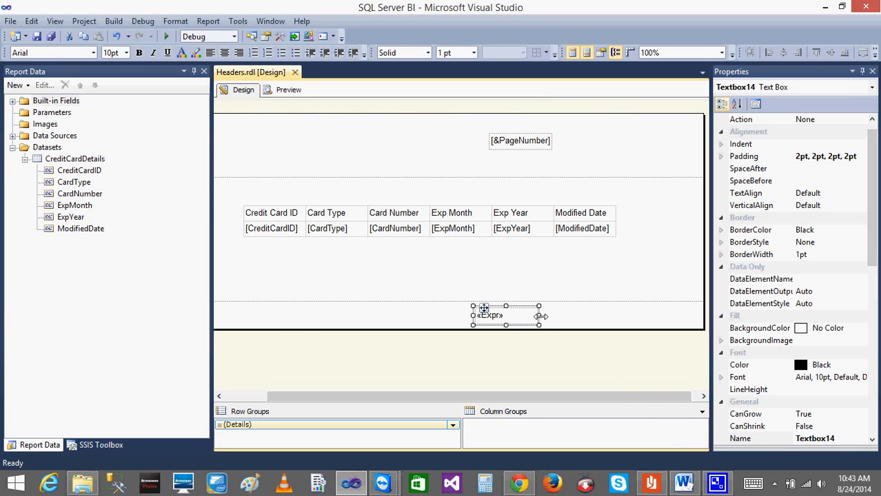
pyautogui.moveTo(541, 316); pyautogui.dragTo(676, 315)
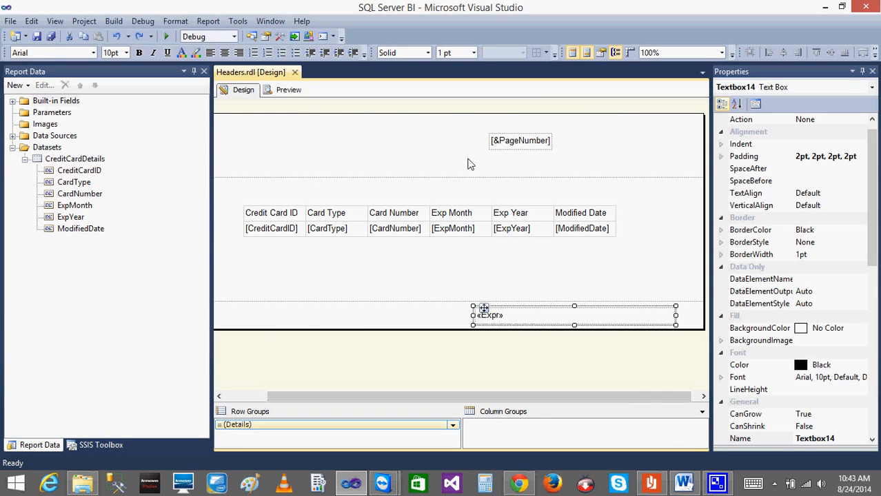
pyautogui.click(287, 89)
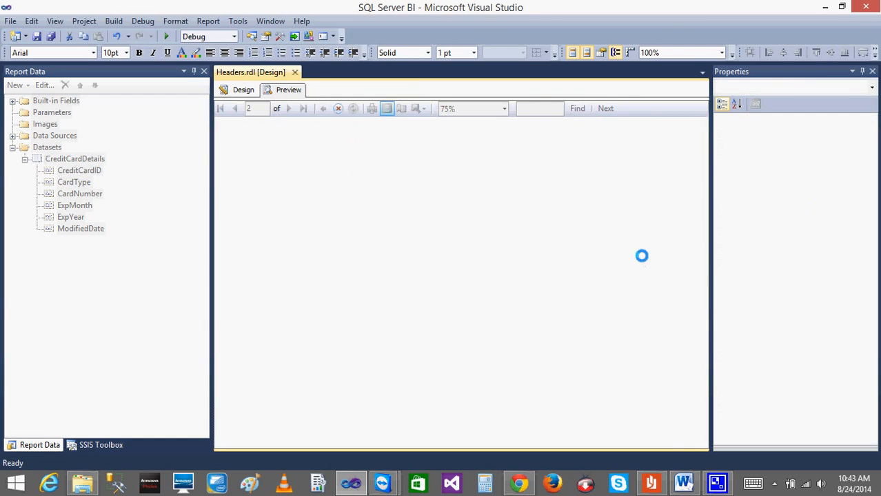
pyautogui.moveTo(701, 229); pyautogui.dragTo(714, 375)
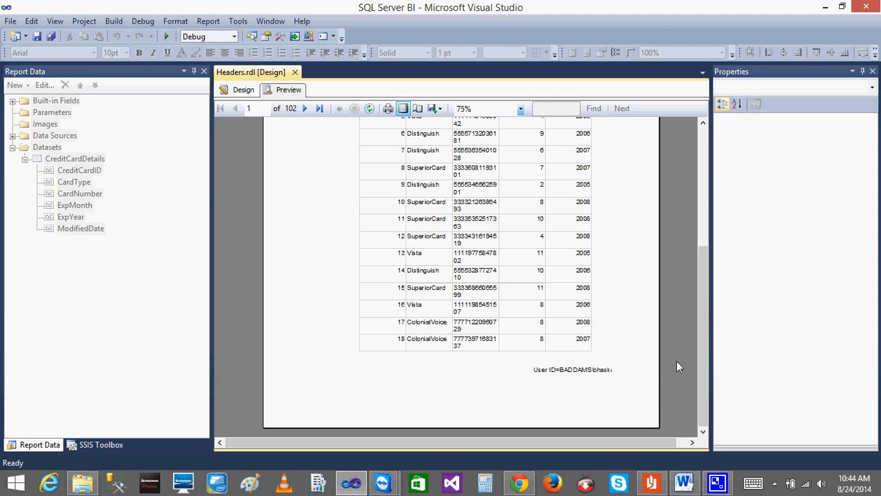
pyautogui.moveTo(699, 358); pyautogui.dragTo(701, 225)
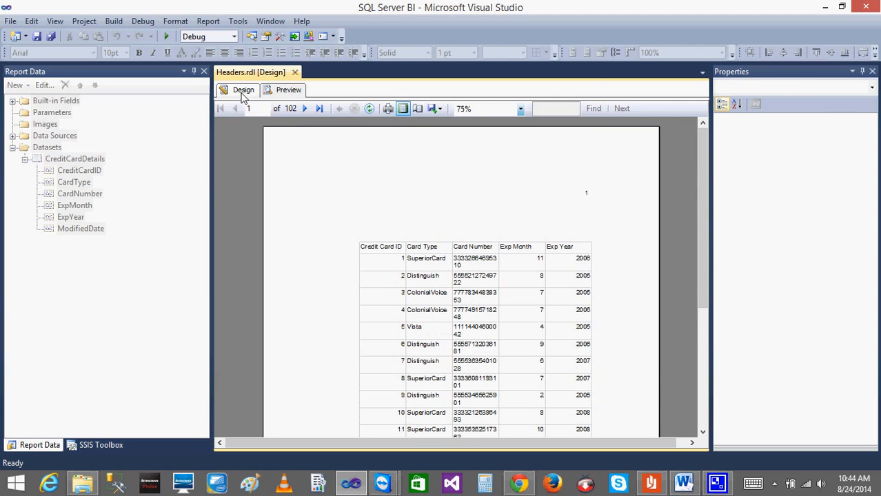
# Move the widened footer text box left so that it ends under the Modified Date column.
pyautogui.click(243, 91)
pyautogui.moveTo(484, 310); pyautogui.dragTo(408, 305)
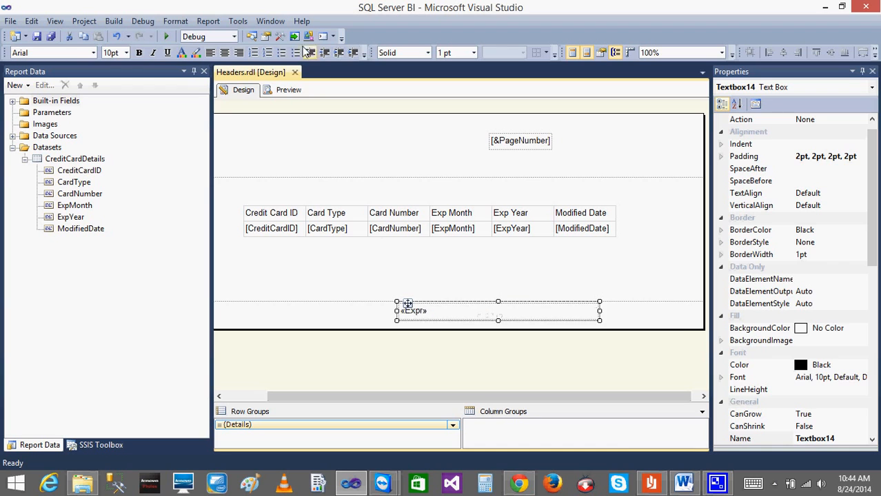
# Preview the report and check the position of the user ID in page 1's footer.
pyautogui.click(289, 90)
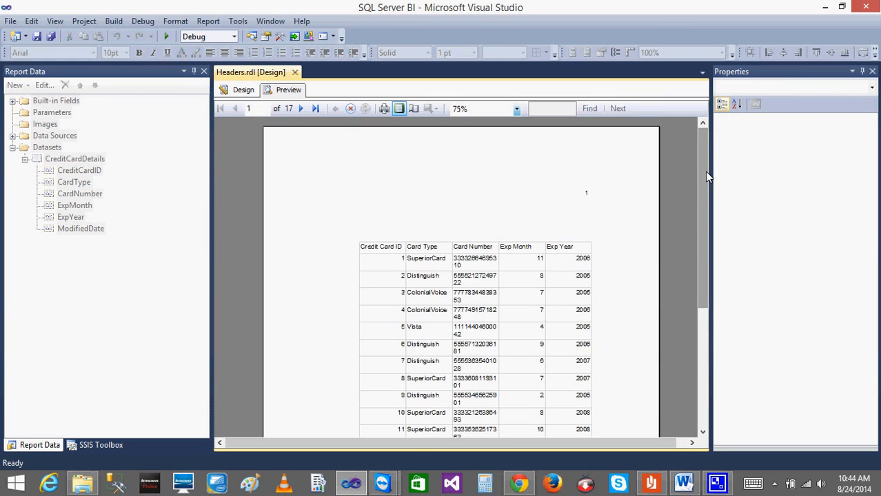
pyautogui.moveTo(706, 175); pyautogui.dragTo(716, 317)
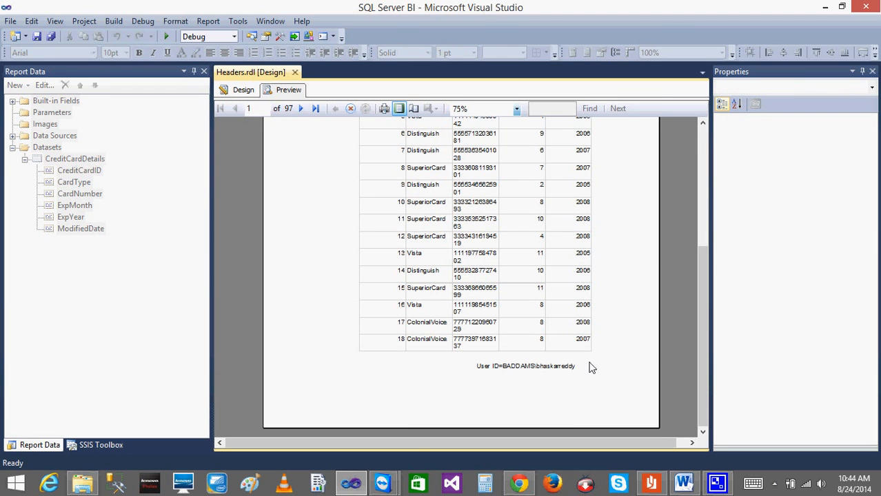
pyautogui.click(243, 90)
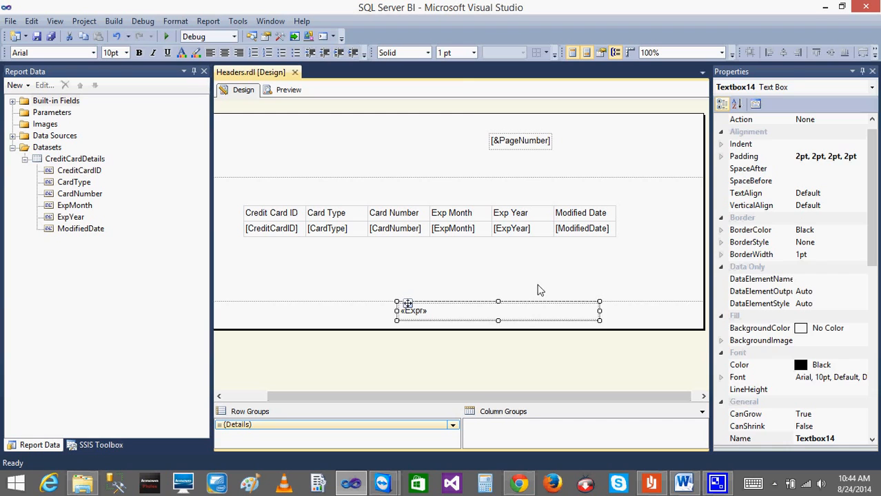
# Insert a second text box in the page header, above the Card Type column and beside the page number.
pyautogui.click(509, 291)
pyautogui.click(468, 131)
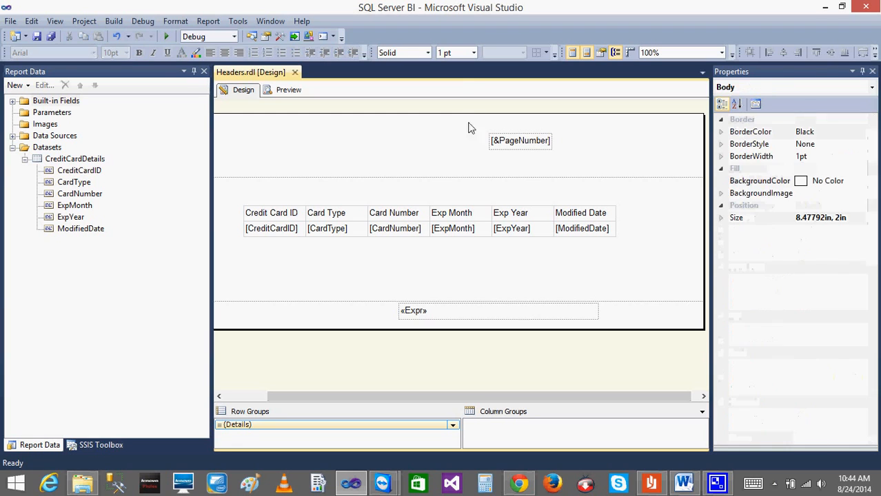
pyautogui.rightClick(315, 142)
pyautogui.moveTo(366, 206)
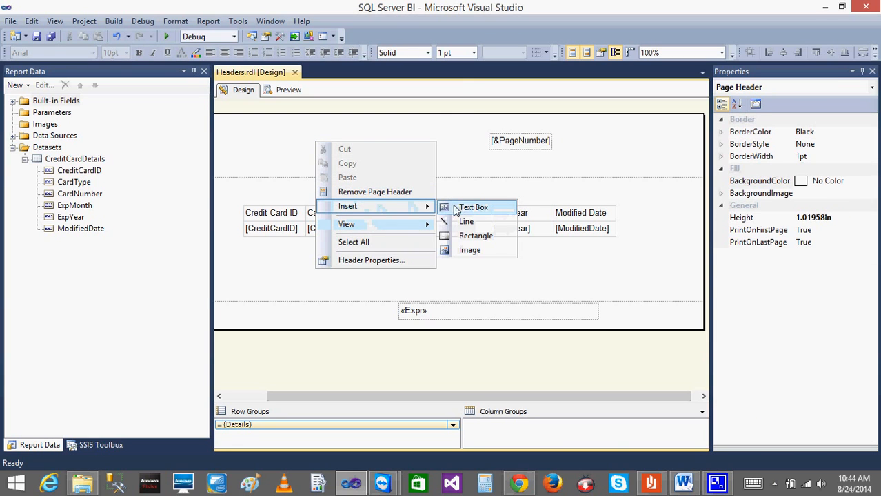
pyautogui.click(458, 205)
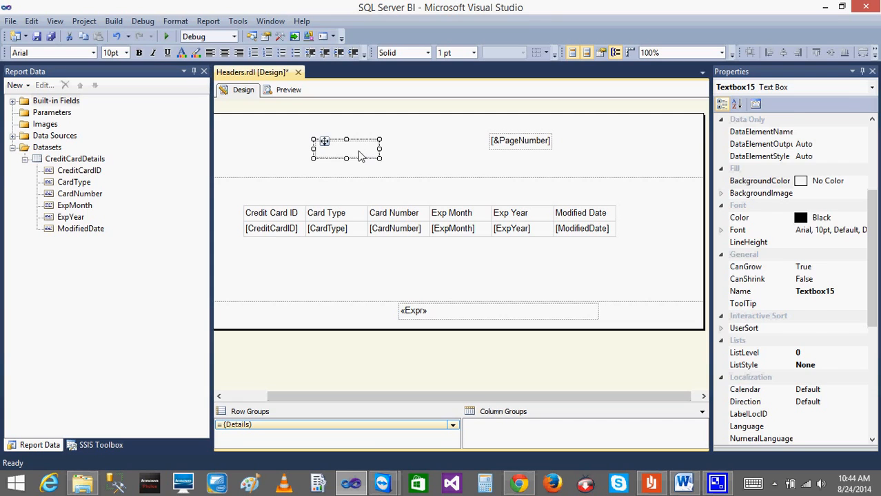
# Set the new header text box's value expression to ="Headers and Footers Report" and preview the report.
pyautogui.rightClick(358, 157)
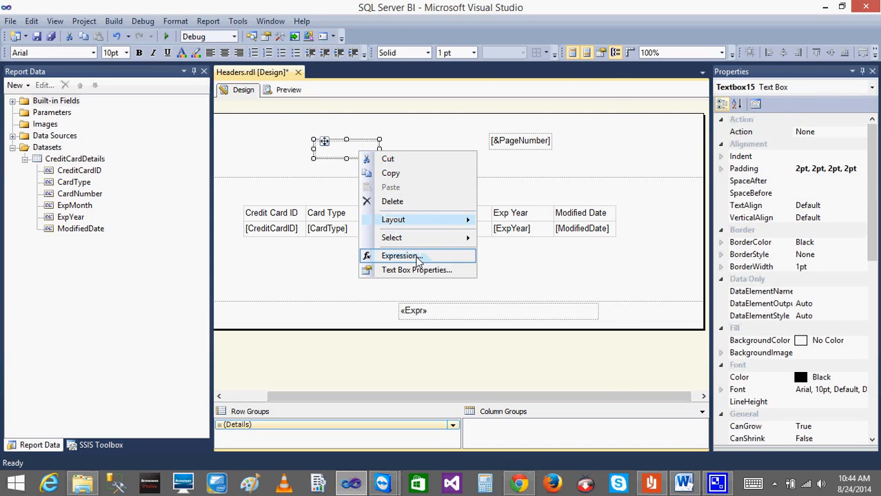
pyautogui.click(416, 258)
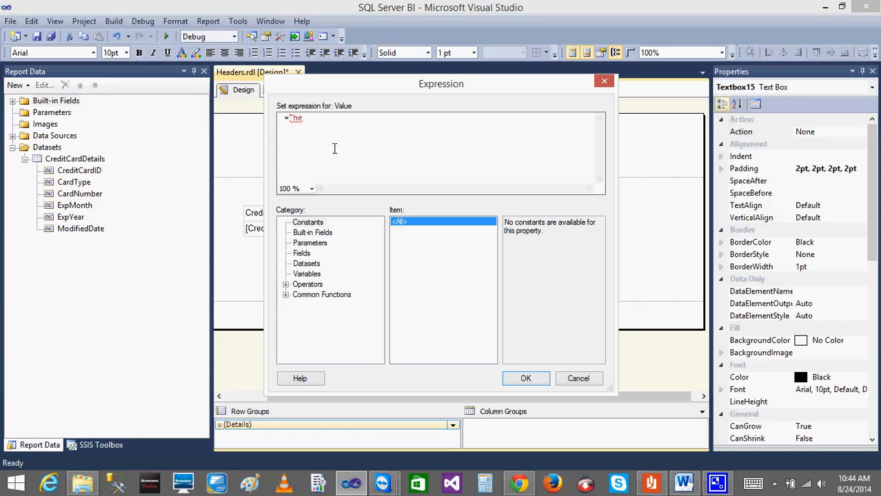
pyautogui.write('"headers and Footers Report"')
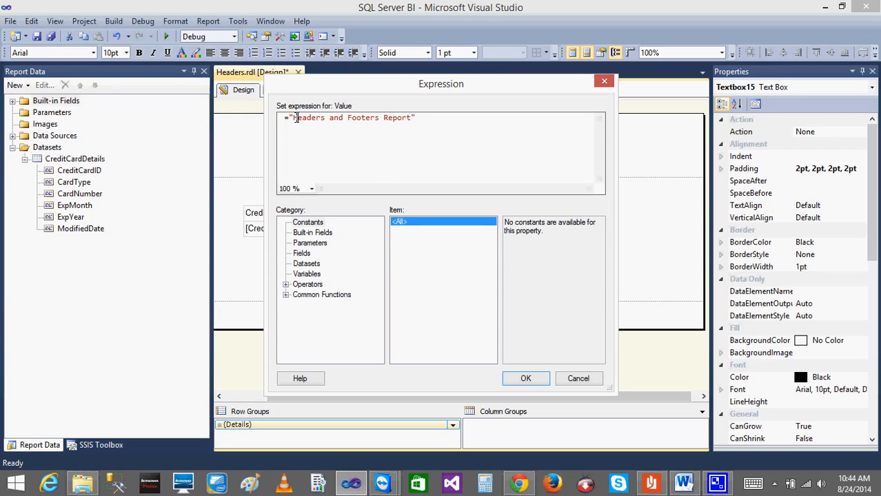
pyautogui.click(528, 378)
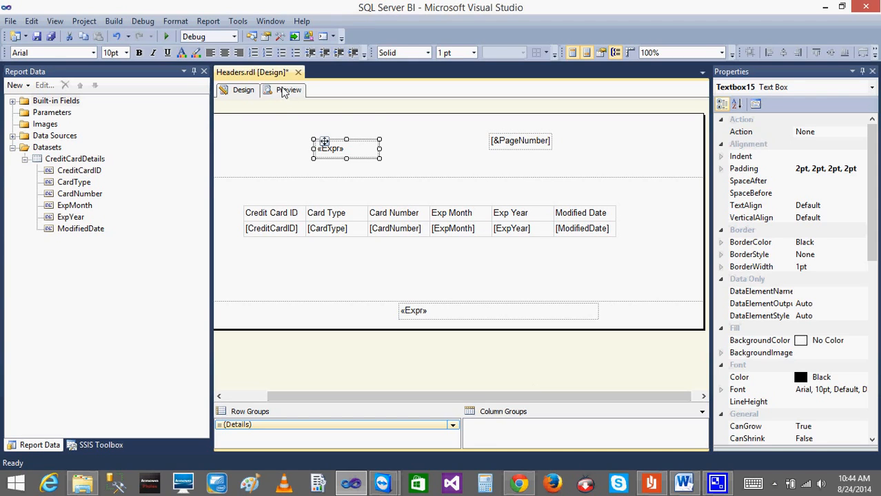
pyautogui.click(283, 90)
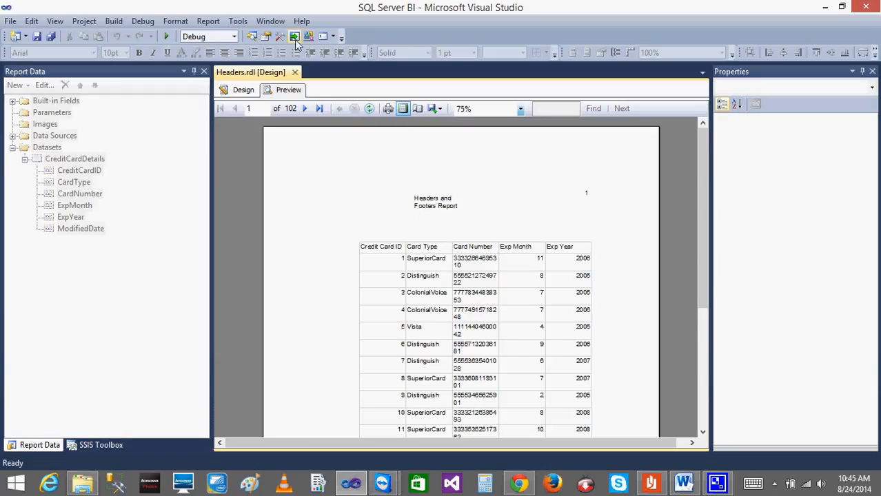
# Return to the report design and open the text box properties of the header's title text box.
pyautogui.click(241, 92)
pyautogui.rightClick(374, 160)
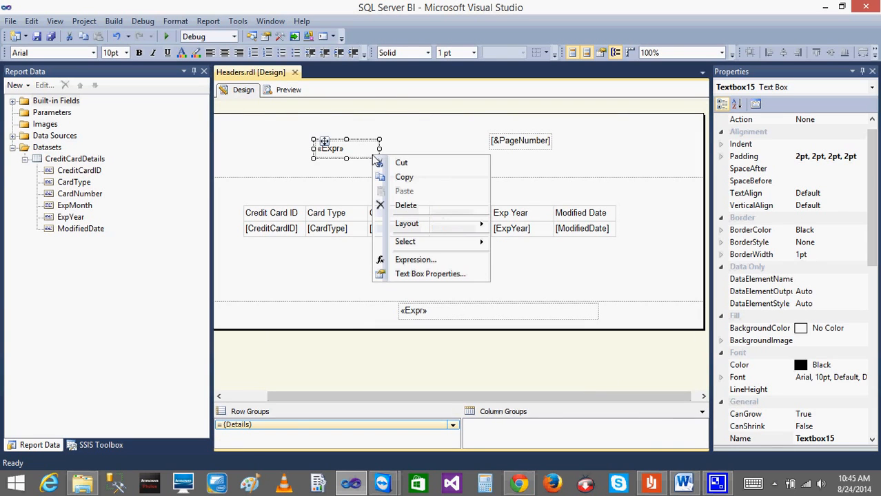
pyautogui.click(406, 274)
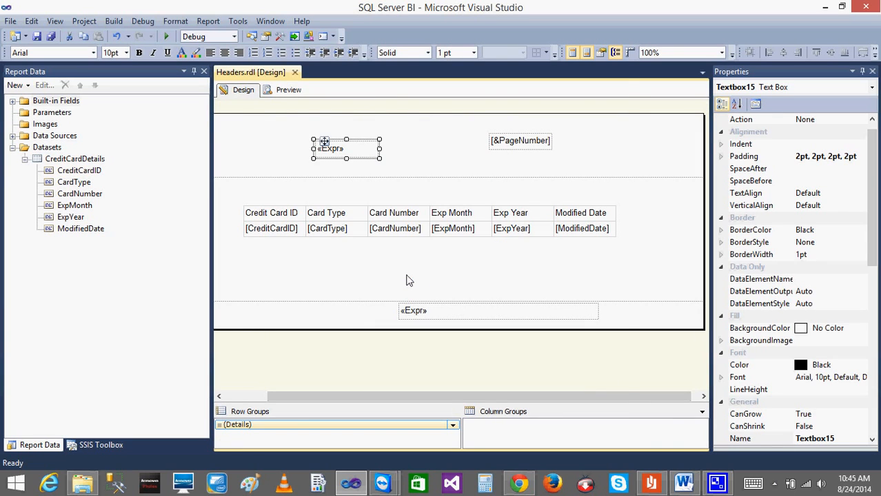
pyautogui.click(288, 116)
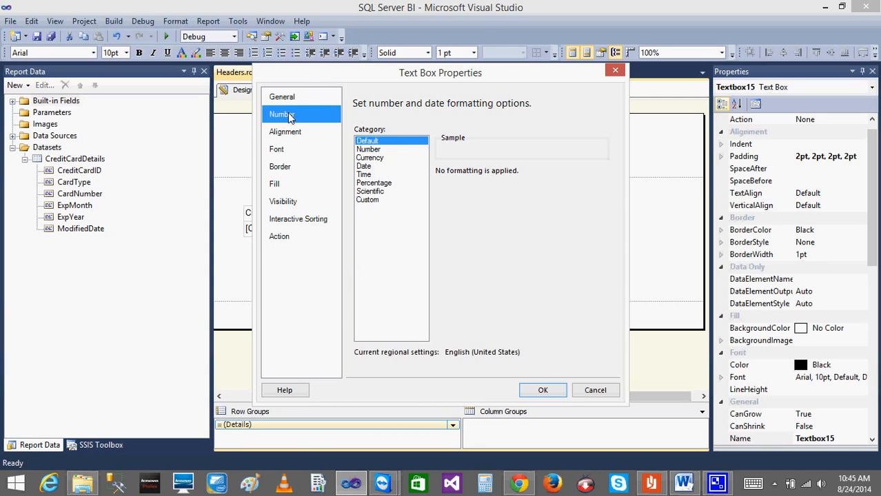
pyautogui.click(371, 158)
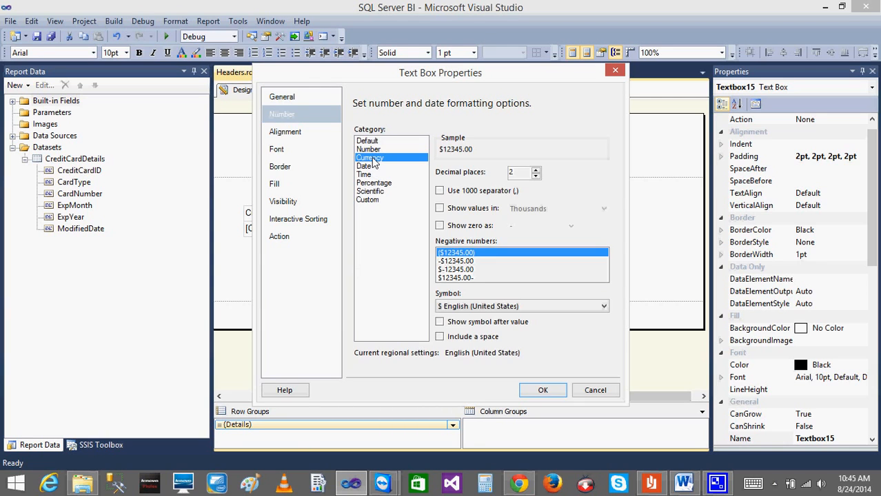
pyautogui.click(366, 143)
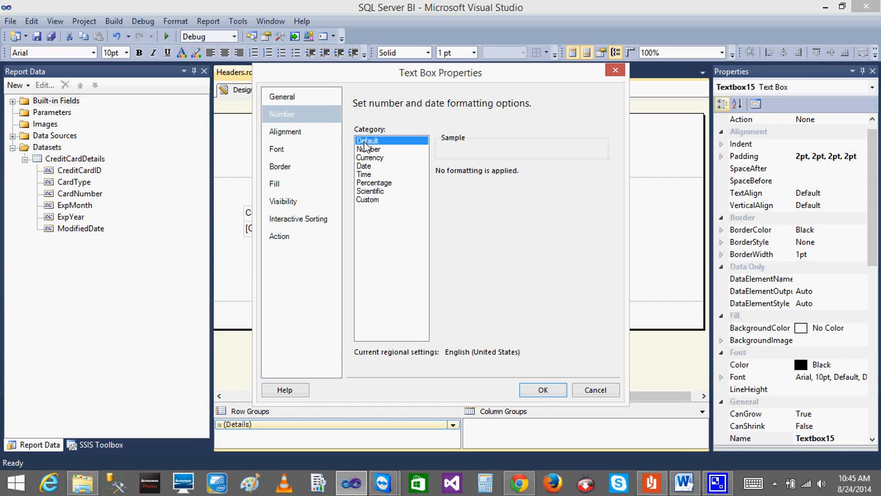
pyautogui.click(290, 133)
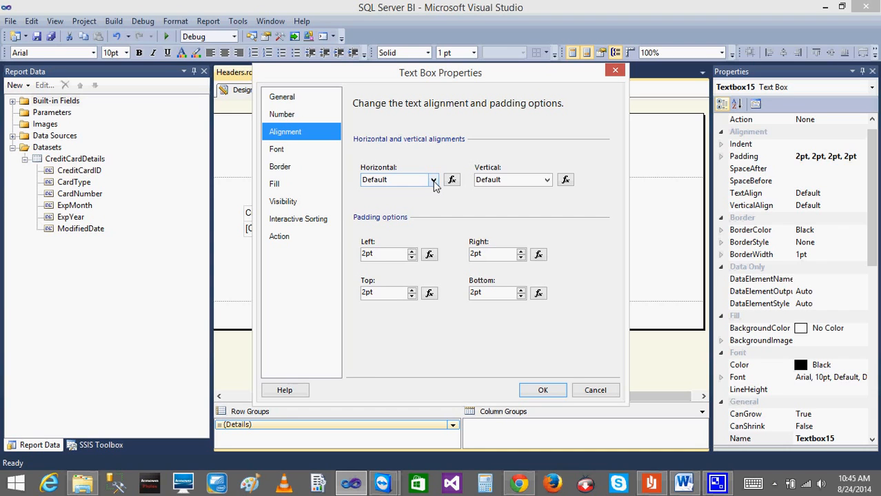
# Set the title text box's font to 18pt, bold and Blue.
pyautogui.click(291, 151)
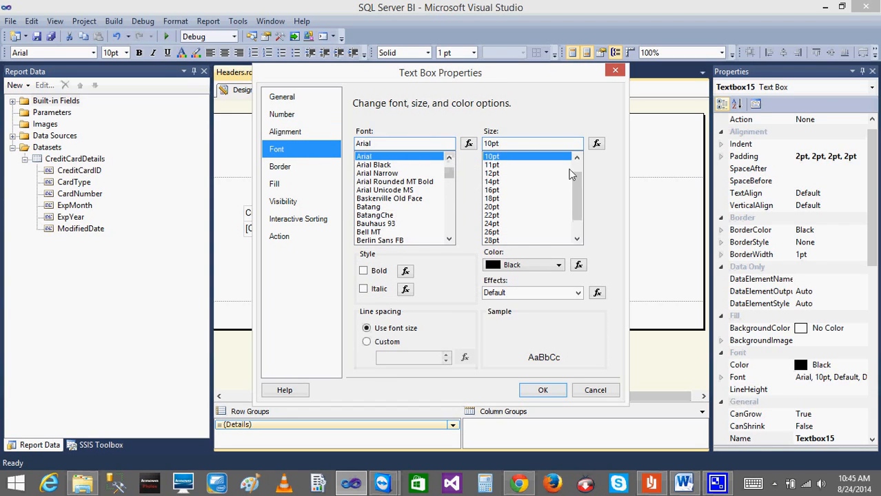
pyautogui.click(500, 199)
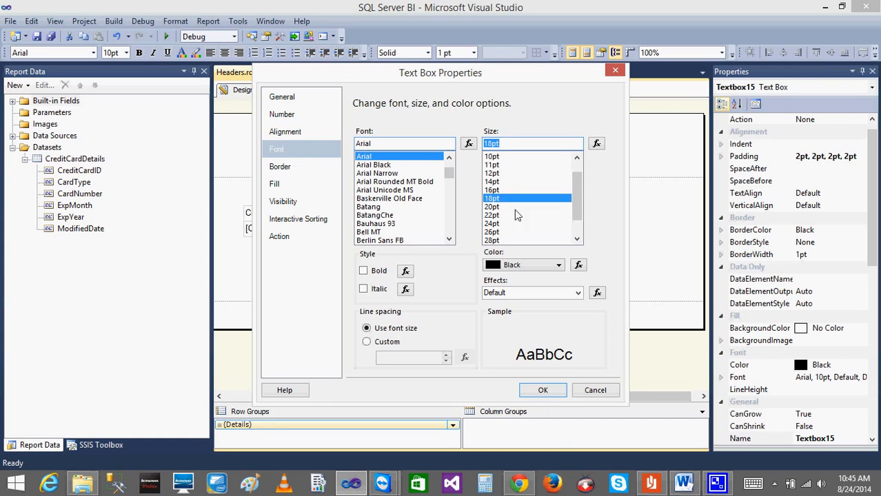
pyautogui.click(364, 273)
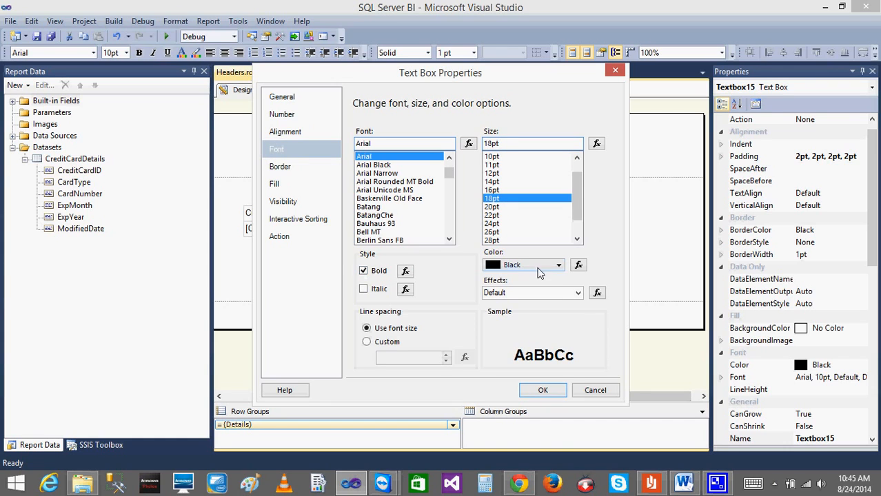
pyautogui.click(559, 266)
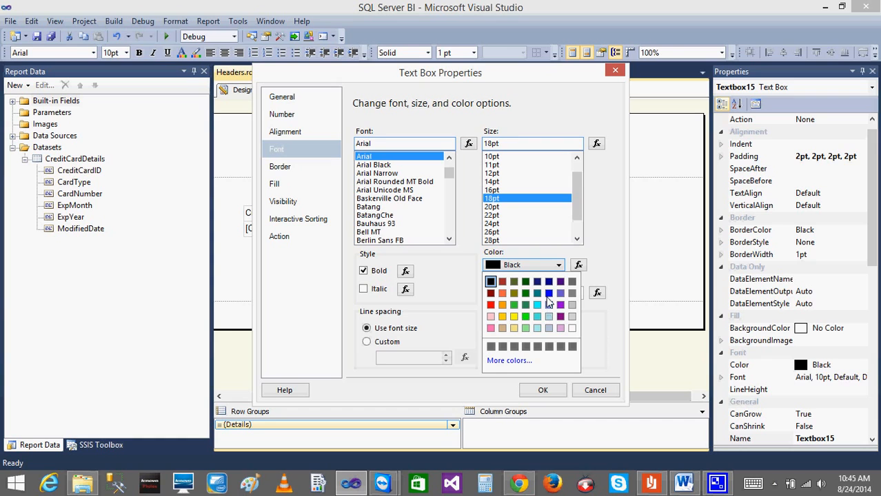
pyautogui.click(548, 293)
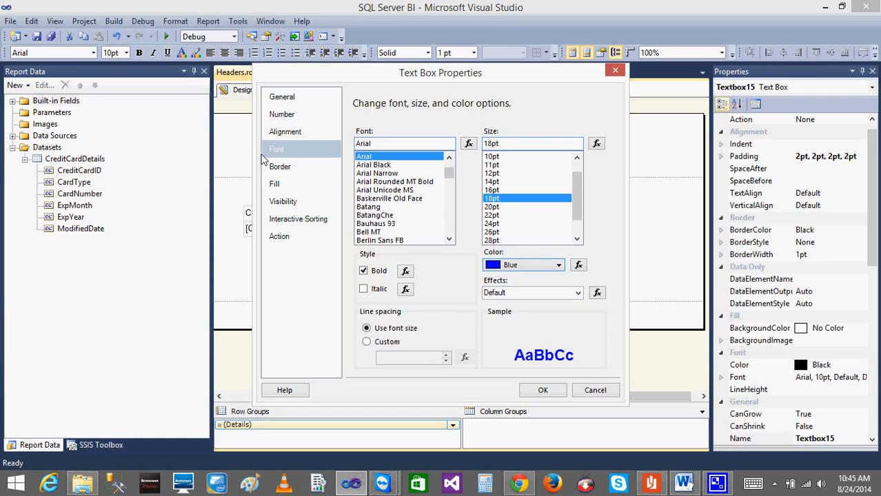
# Give the title text box a solid 1pt black bottom border and a Silver fill, and apply the properties.
pyautogui.click(280, 167)
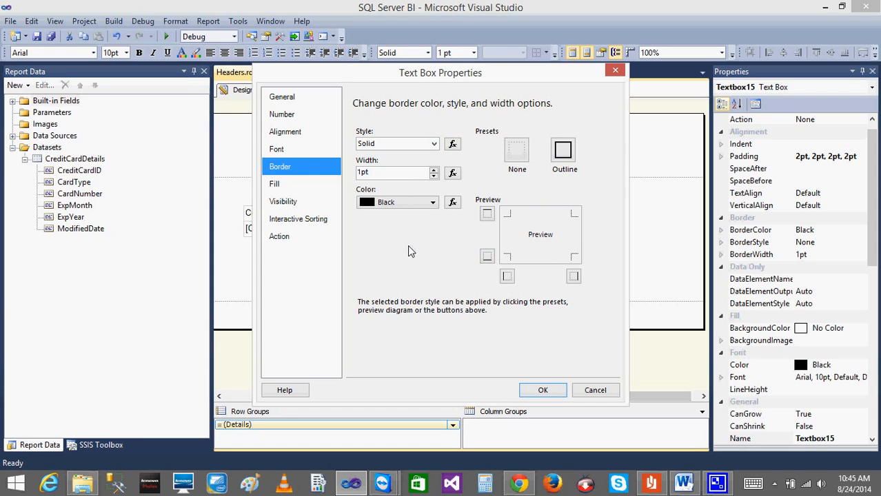
pyautogui.click(486, 258)
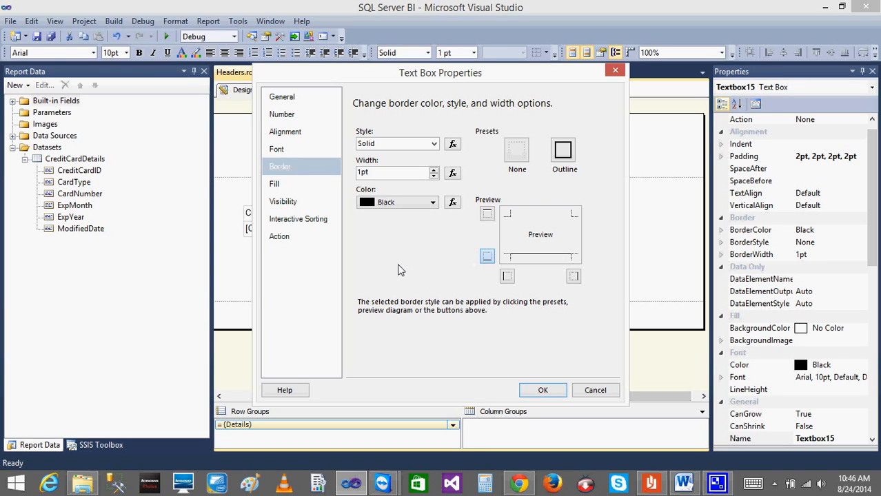
pyautogui.click(288, 186)
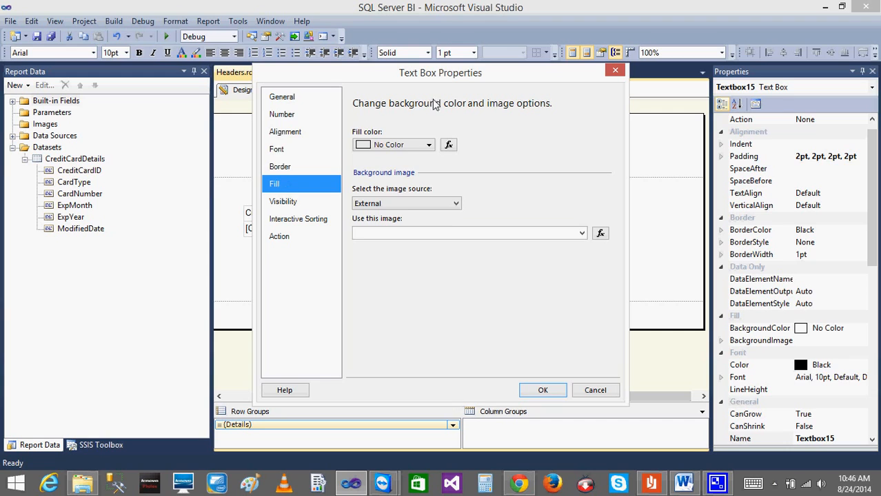
pyautogui.click(423, 147)
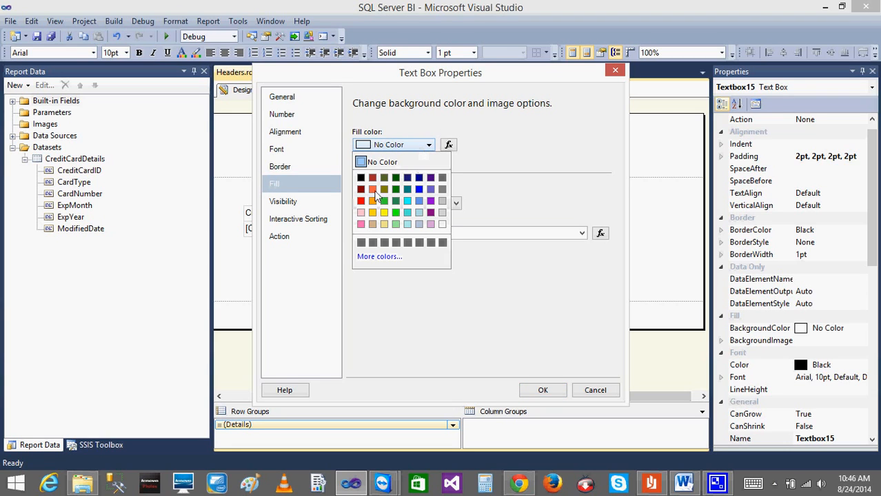
pyautogui.click(443, 202)
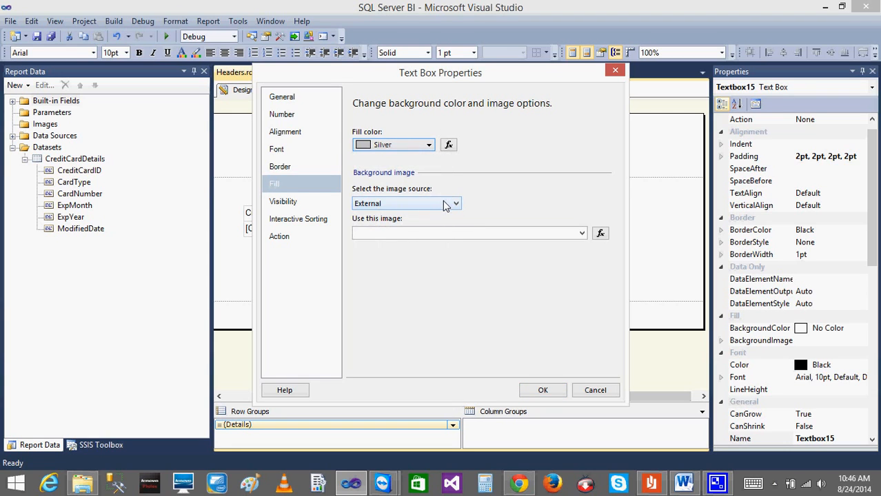
pyautogui.click(306, 201)
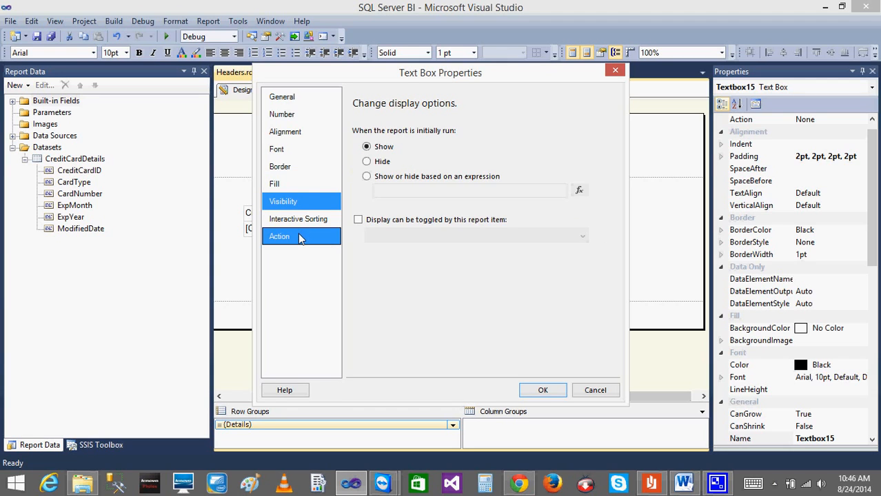
pyautogui.click(275, 184)
pyautogui.click(539, 391)
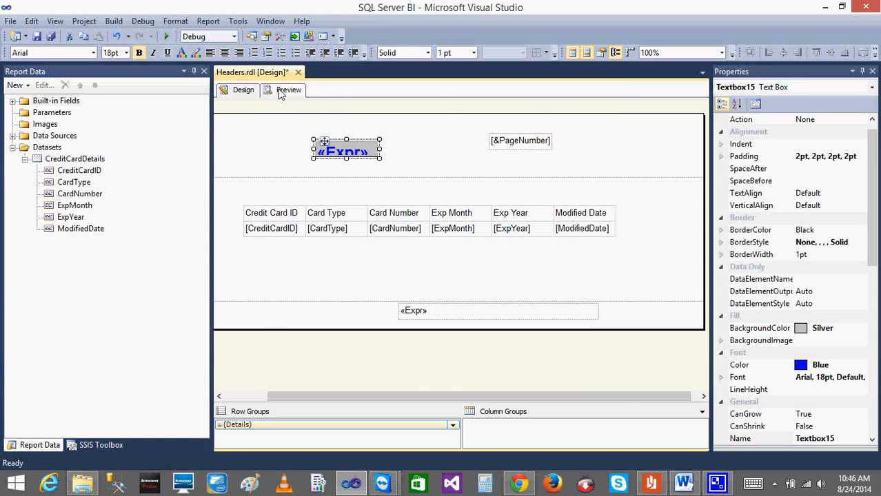
# Check the formatted title in the preview and widen its text box in the design up to the page number text box.
pyautogui.click(288, 90)
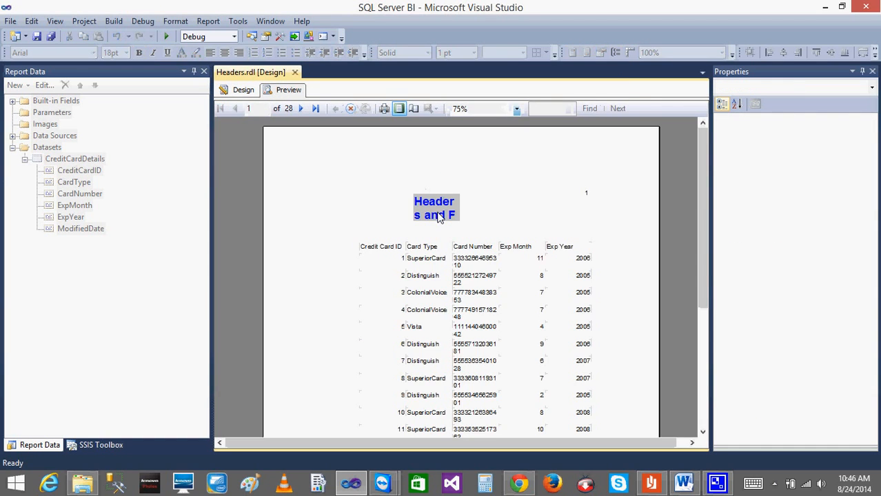
pyautogui.click(243, 90)
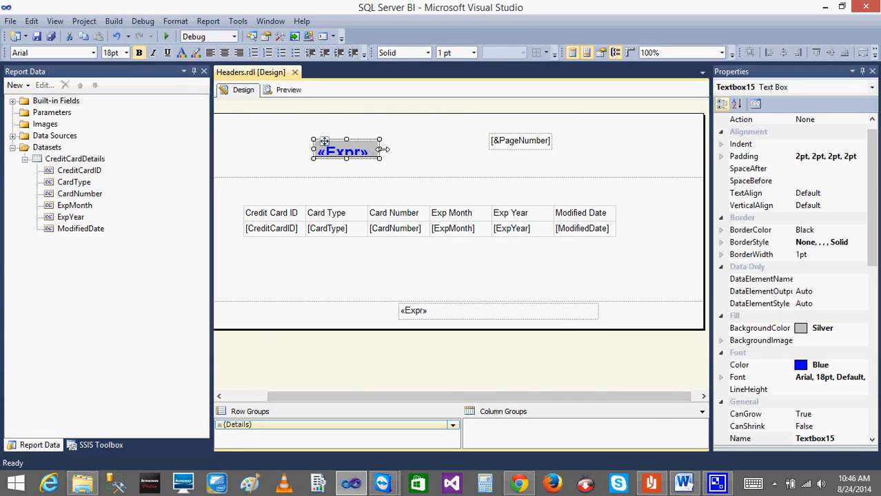
pyautogui.moveTo(378, 147); pyautogui.dragTo(564, 160)
# Move the page number text box down and to the right in the header, and widen the title text box almost up to it.
pyautogui.click(521, 149)
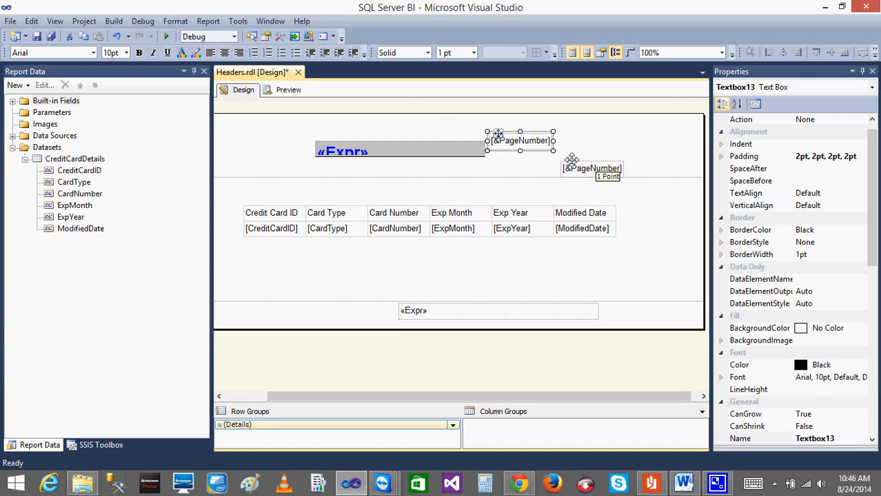
pyautogui.click(471, 151)
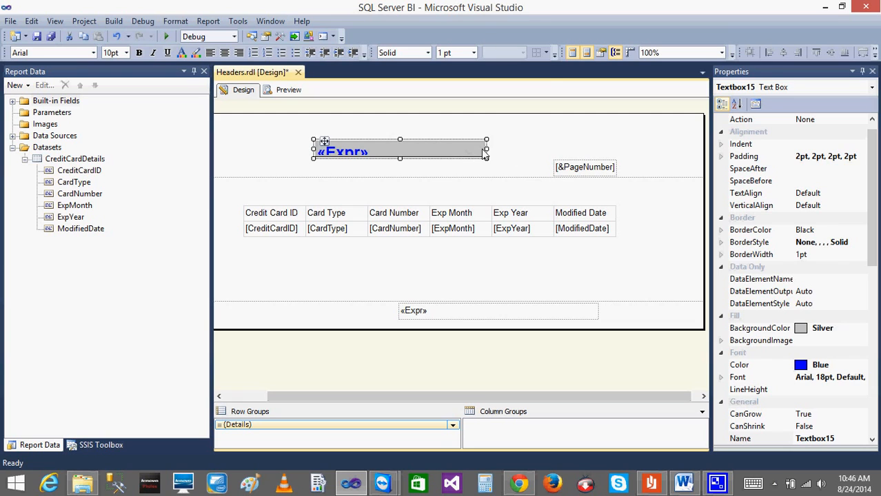
pyautogui.click(491, 153)
pyautogui.click(477, 153)
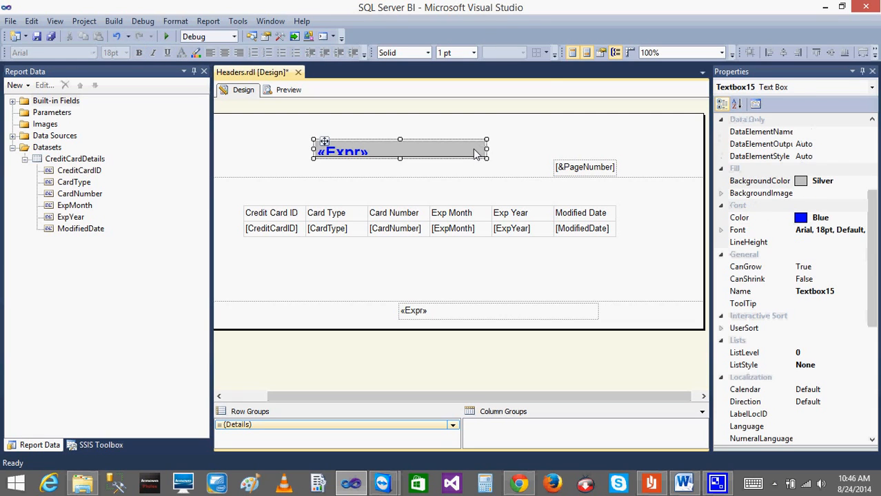
pyautogui.rightClick(488, 152)
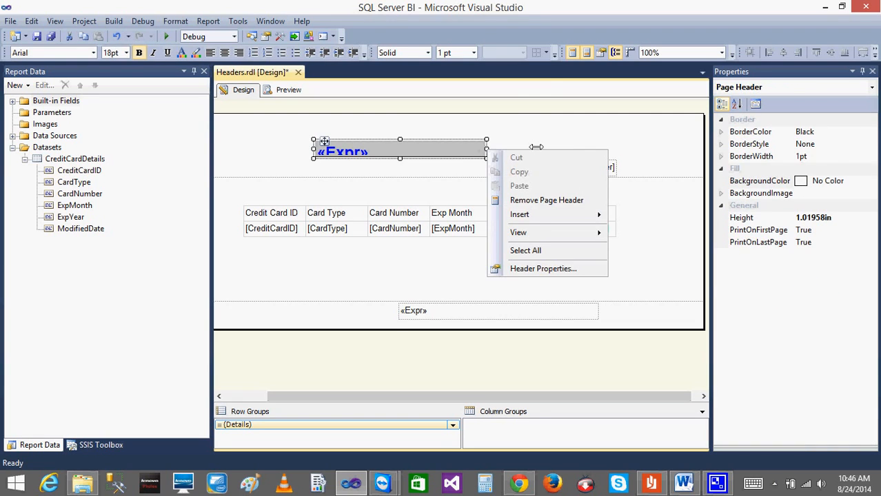
pyautogui.click(478, 151)
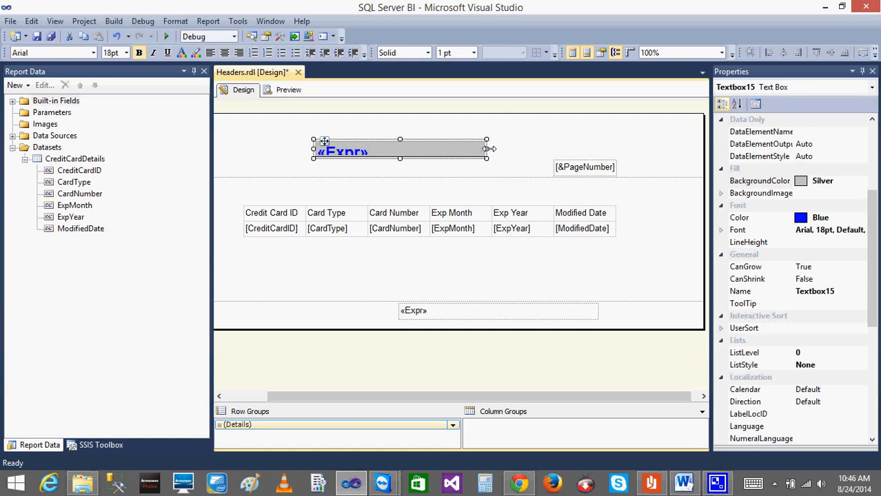
pyautogui.moveTo(486, 149); pyautogui.dragTo(547, 149)
# Check the widened title in the preview and open the title text box's properties in the design.
pyautogui.click(289, 92)
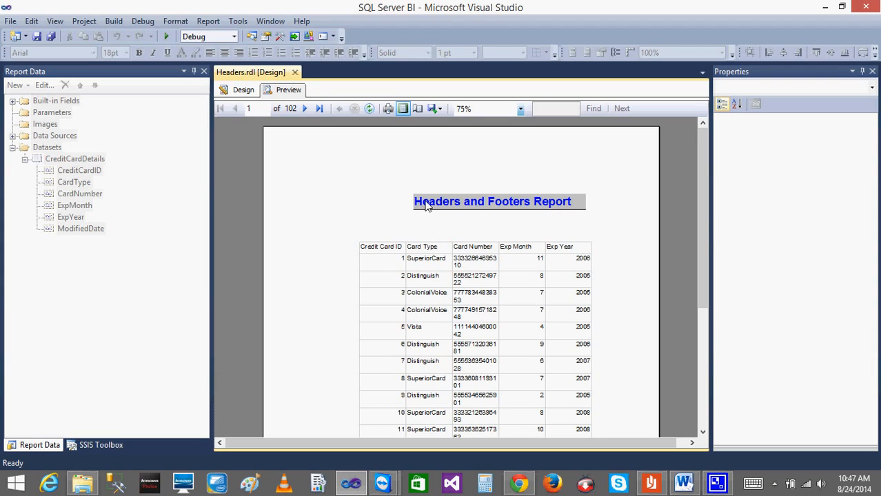
pyautogui.click(240, 92)
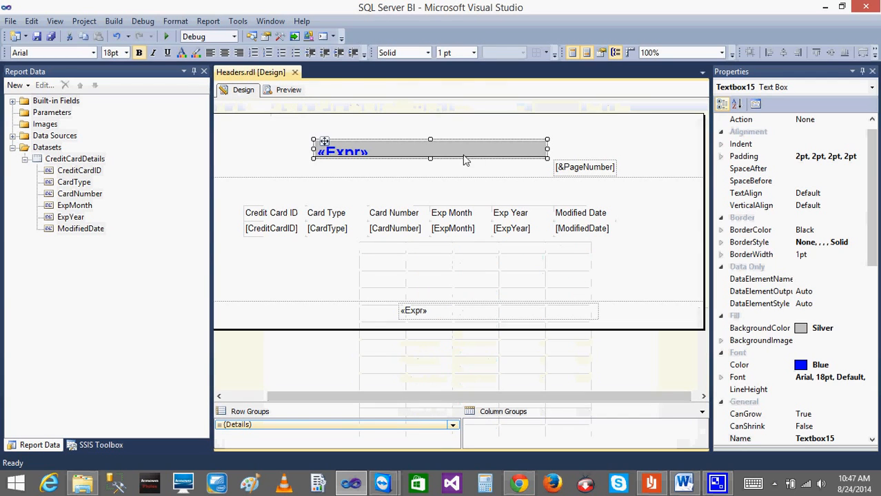
pyautogui.click(407, 153)
pyautogui.rightClick(407, 153)
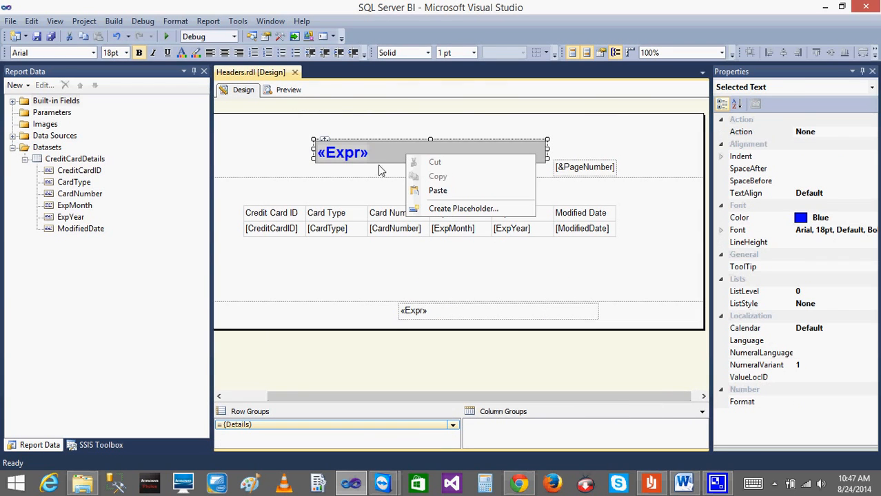
pyautogui.click(378, 170)
pyautogui.rightClick(403, 156)
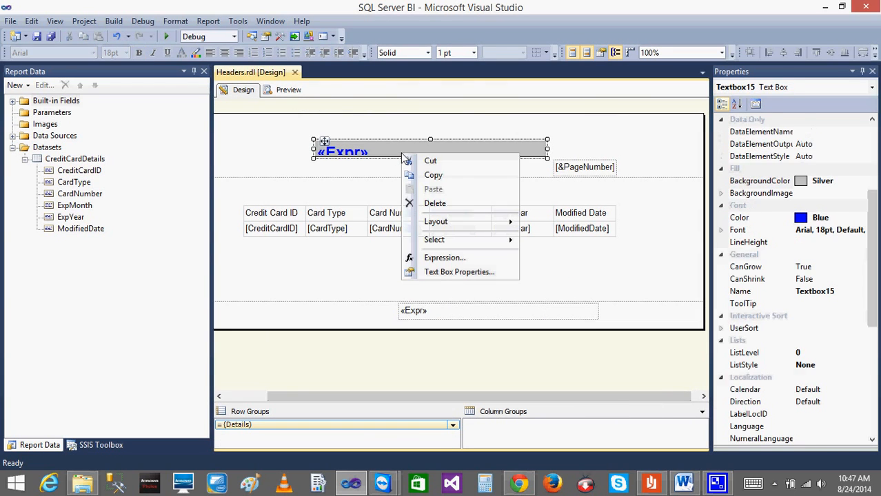
pyautogui.click(444, 273)
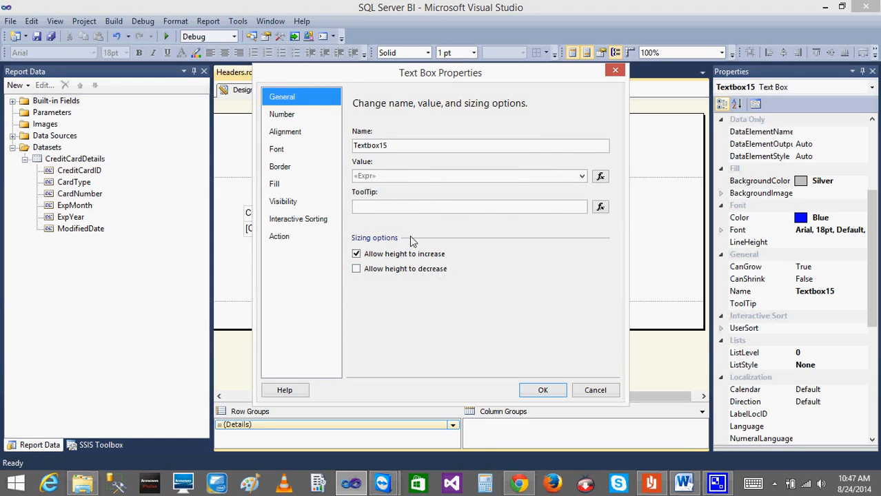
# Set the title text box's fill to No Color, remove its bottom border and apply the properties.
pyautogui.click(284, 187)
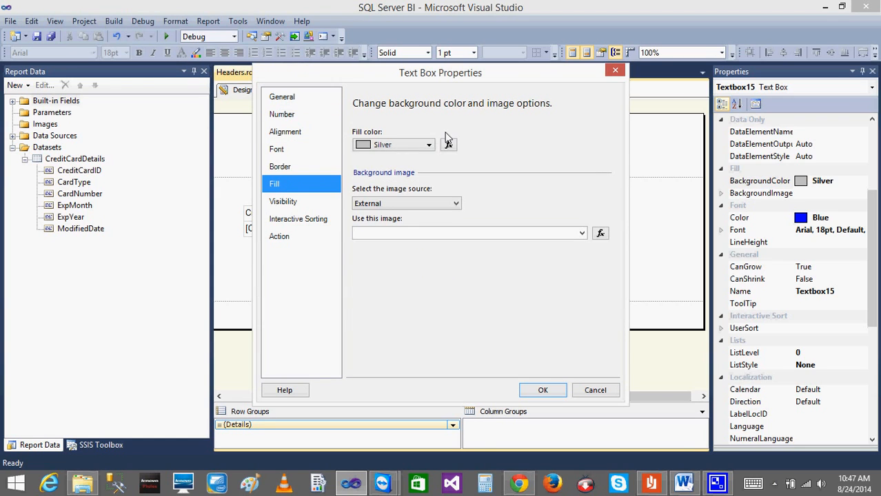
pyautogui.click(428, 145)
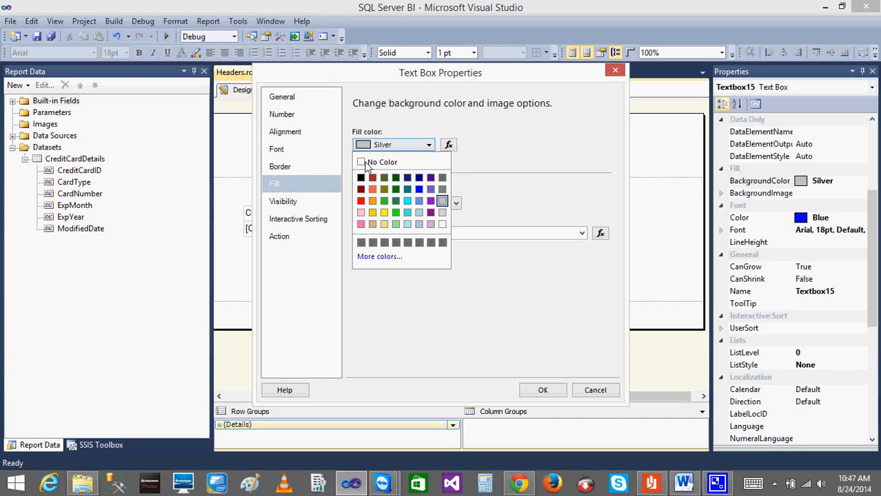
pyautogui.click(366, 163)
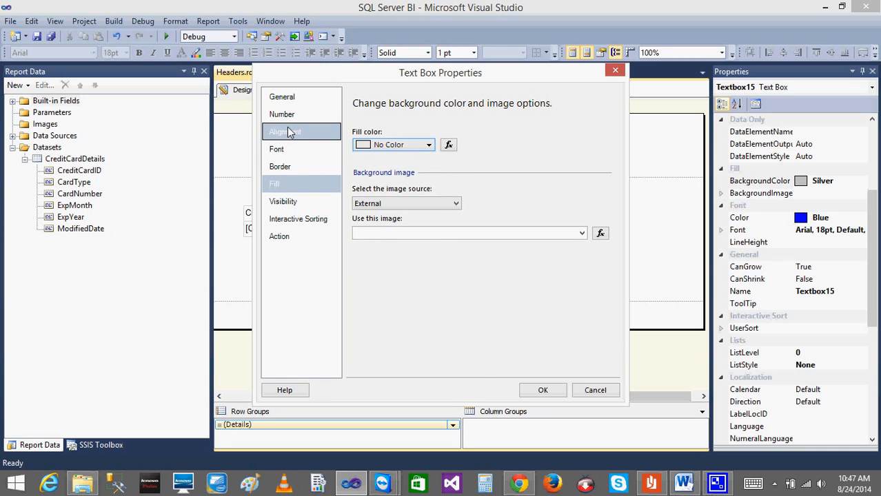
pyautogui.click(289, 167)
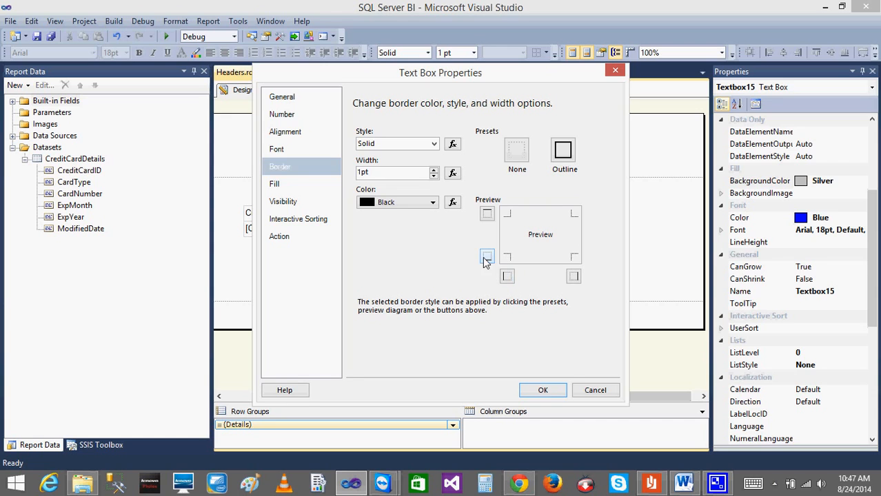
pyautogui.click(539, 388)
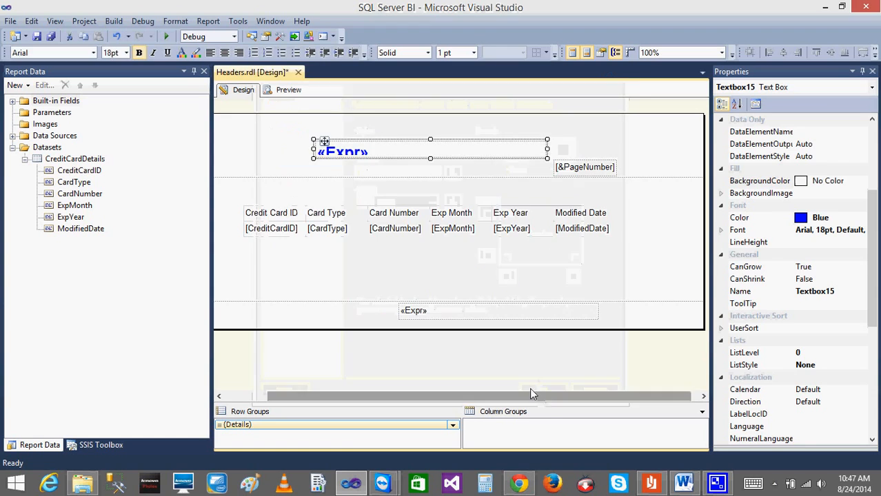
pyautogui.doubleClick(361, 150)
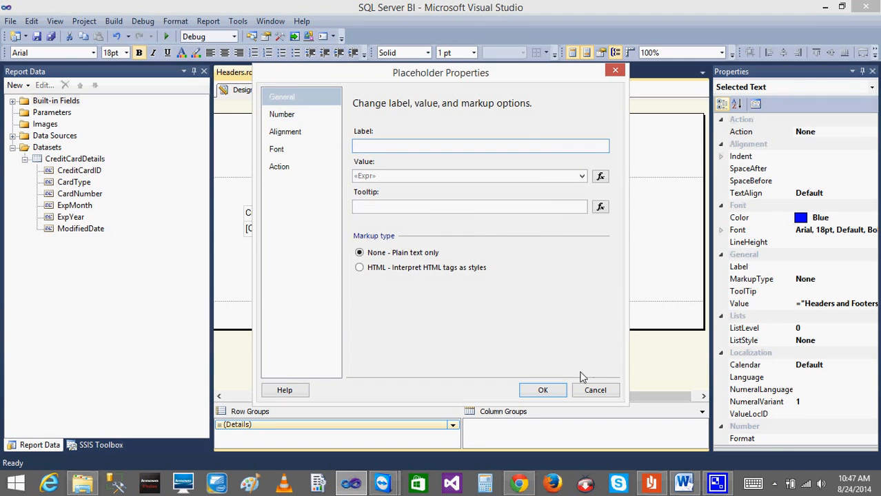
pyautogui.click(593, 390)
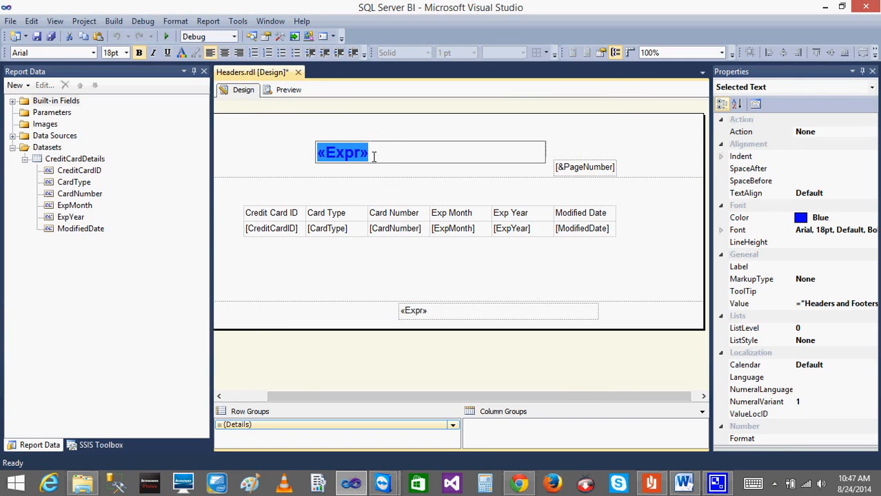
pyautogui.rightClick(344, 147)
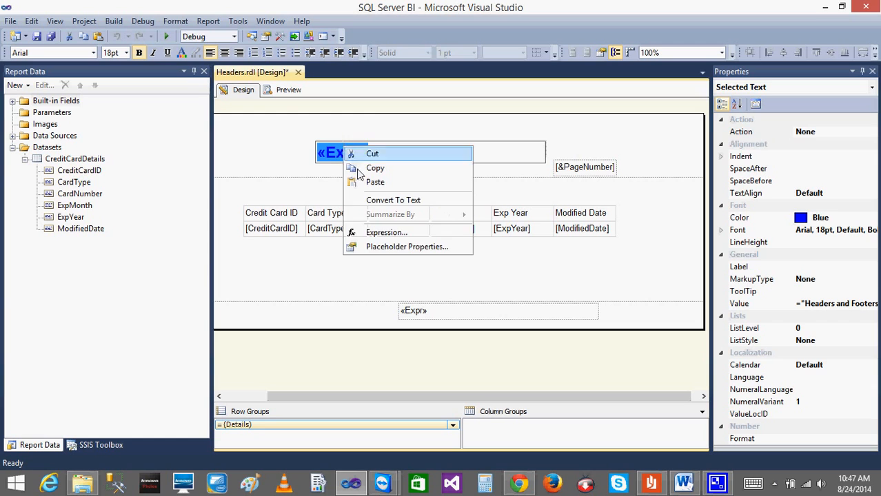
pyautogui.click(290, 174)
pyautogui.rightClick(431, 146)
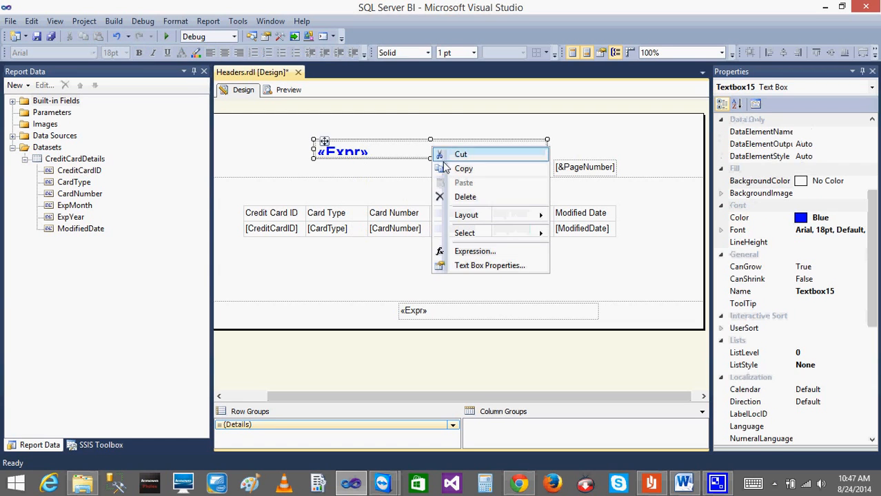
pyautogui.click(306, 175)
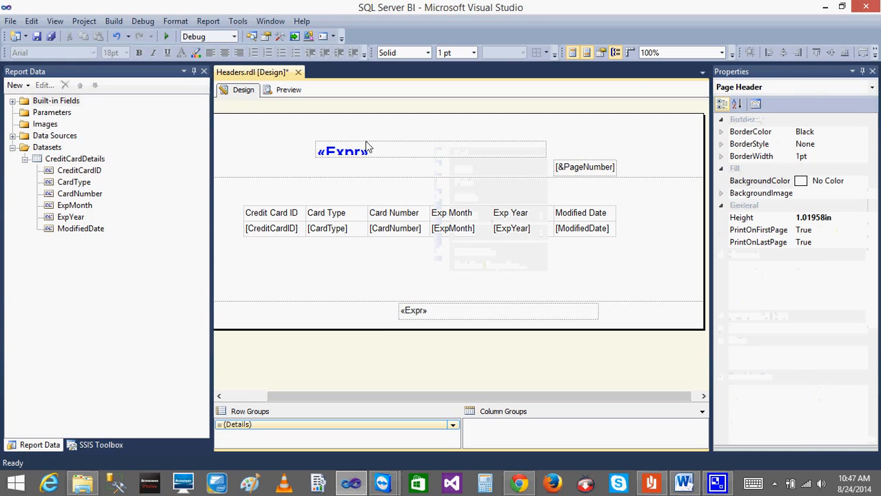
pyautogui.click(364, 147)
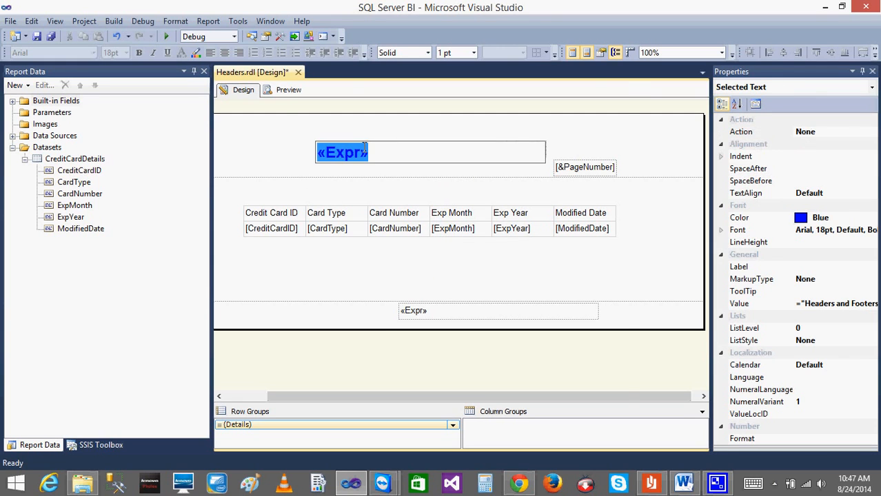
pyautogui.doubleClick(364, 147)
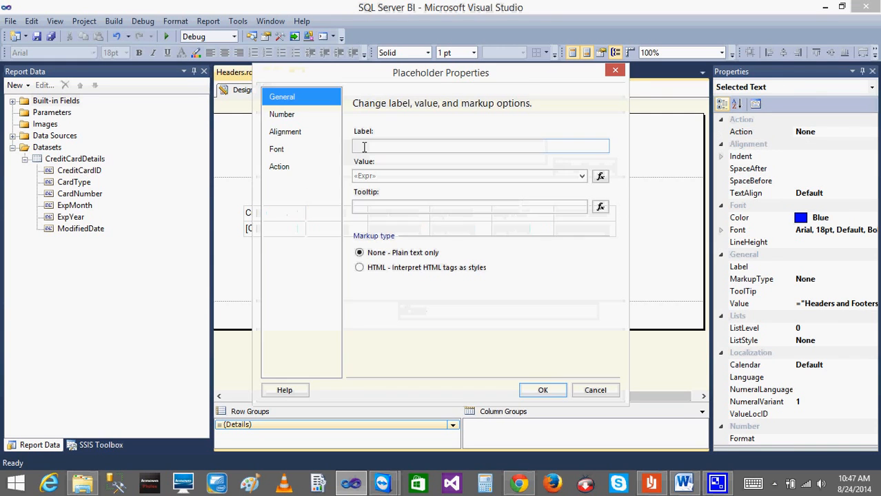
pyautogui.click(594, 390)
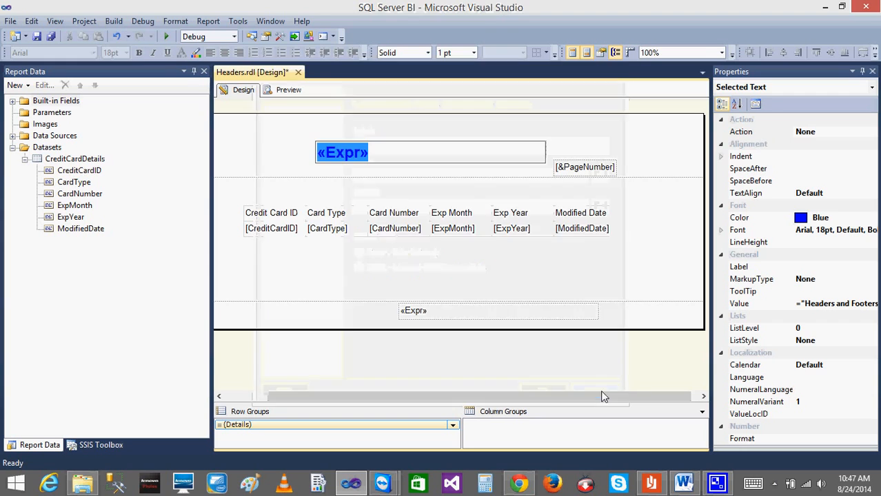
# Open the placeholder properties of the header's title expression and go to its font options.
pyautogui.rightClick(346, 155)
pyautogui.click(412, 255)
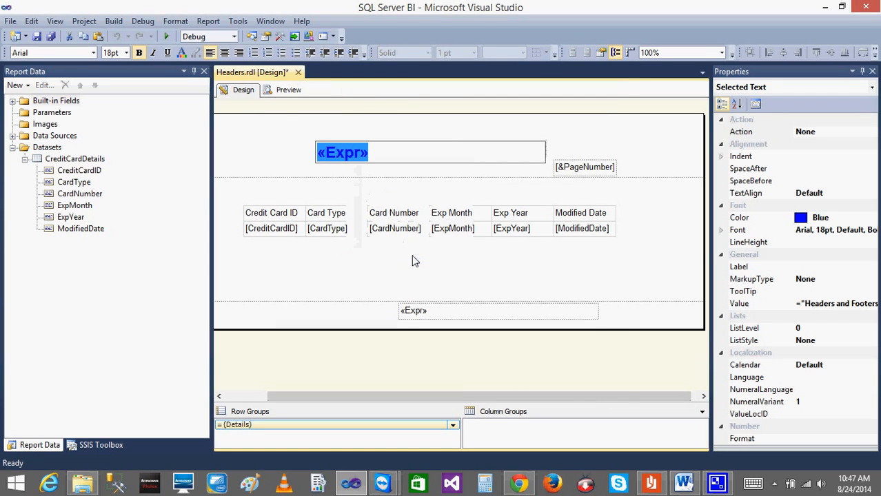
pyautogui.click(282, 116)
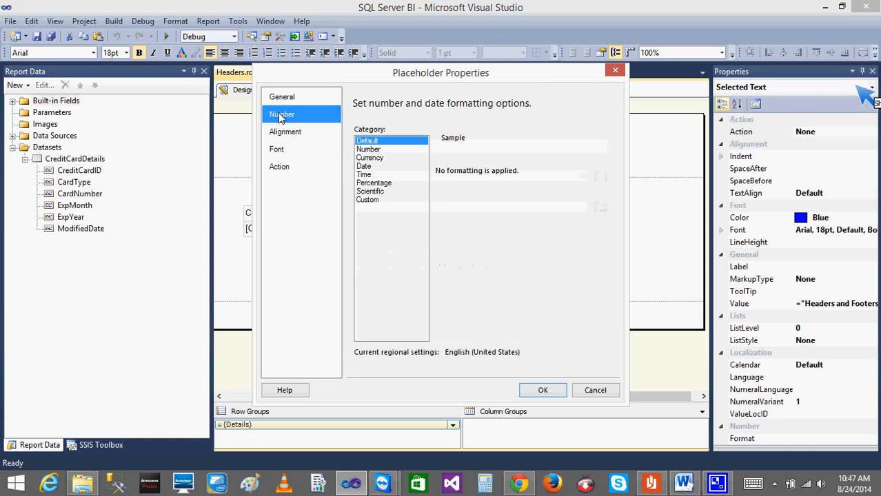
pyautogui.click(293, 135)
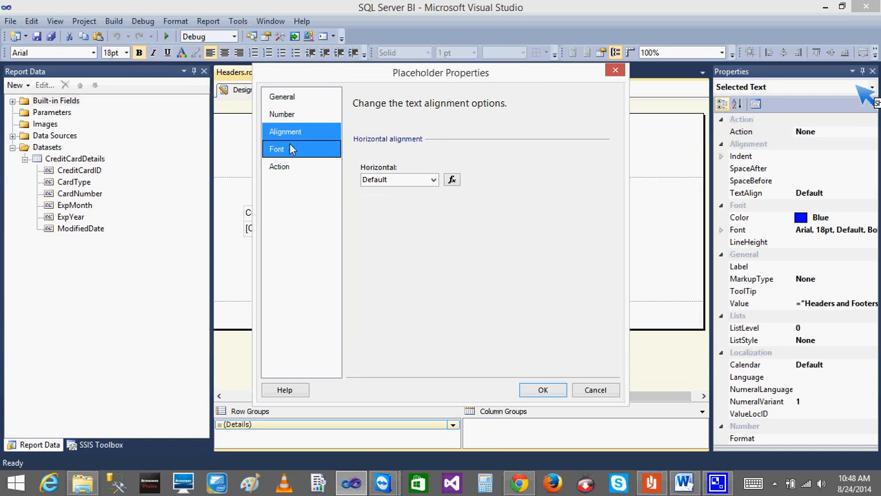
pyautogui.click(286, 152)
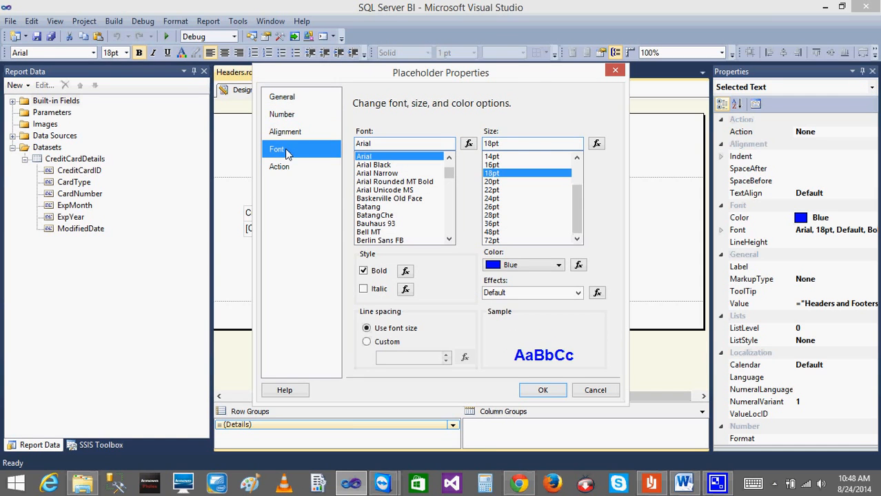
# Set the title expression's font color to Blue and its effect to Underline, and apply the placeholder properties.
pyautogui.click(555, 266)
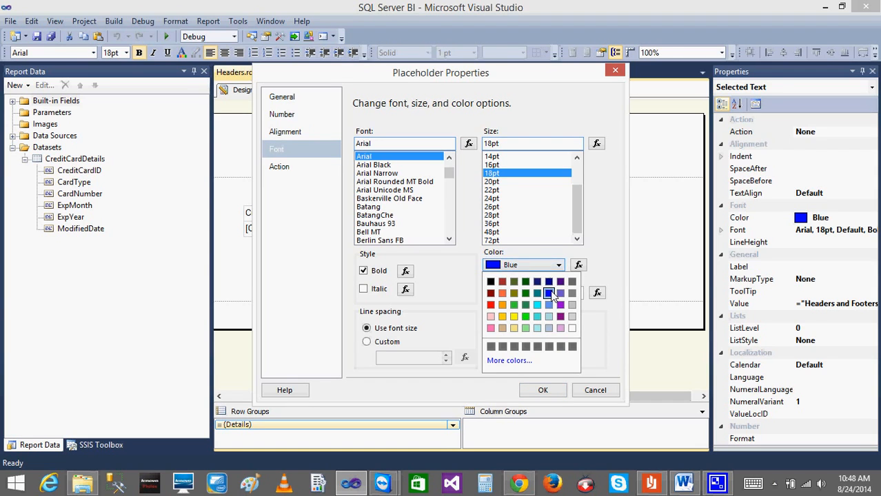
pyautogui.click(549, 294)
pyautogui.click(582, 295)
pyautogui.click(579, 293)
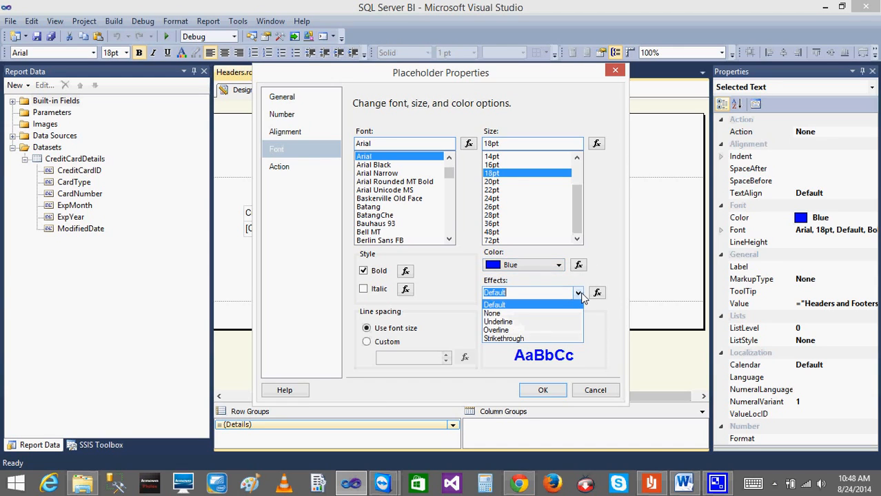
pyautogui.click(501, 322)
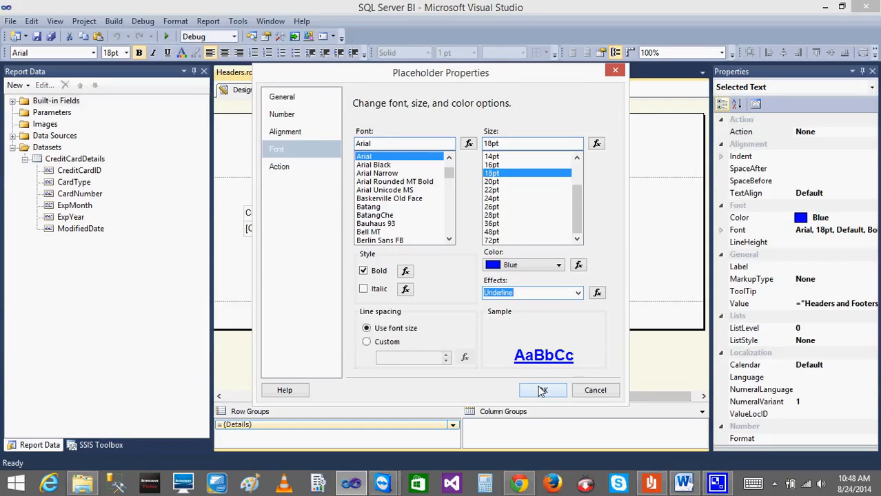
pyautogui.click(286, 169)
pyautogui.click(276, 150)
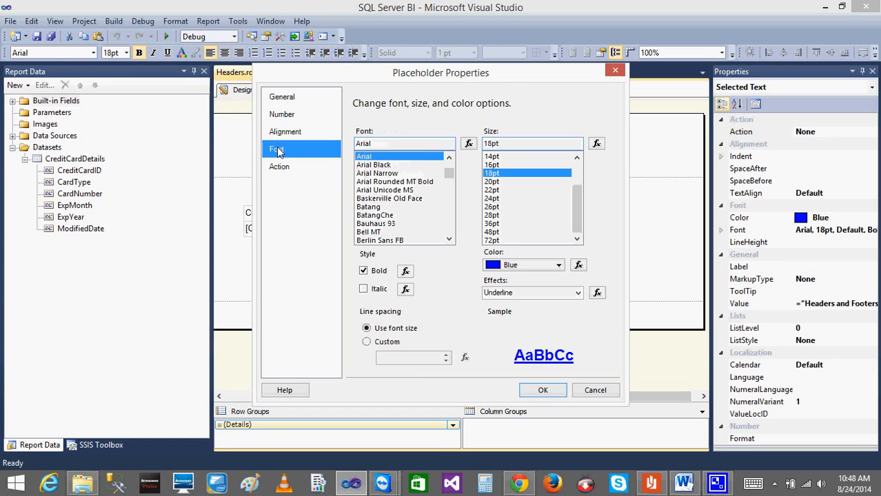
pyautogui.click(544, 389)
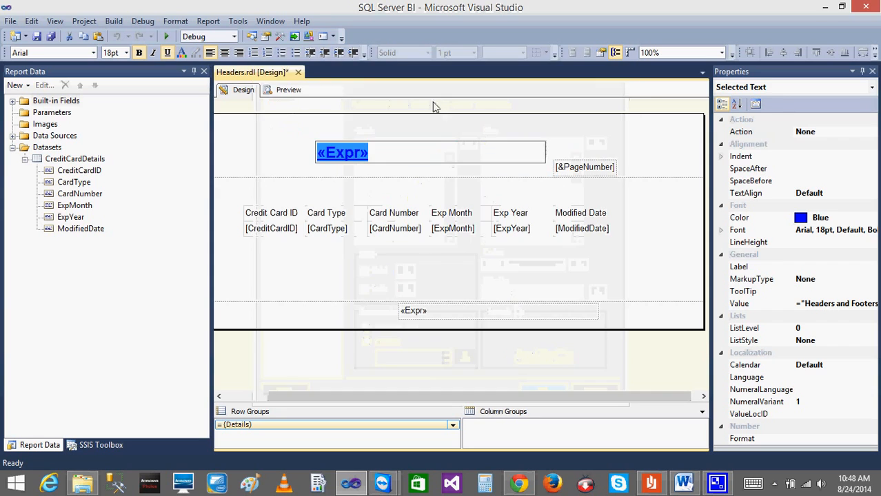
# Check the underlined report title in the preview and return to the design.
pyautogui.click(295, 97)
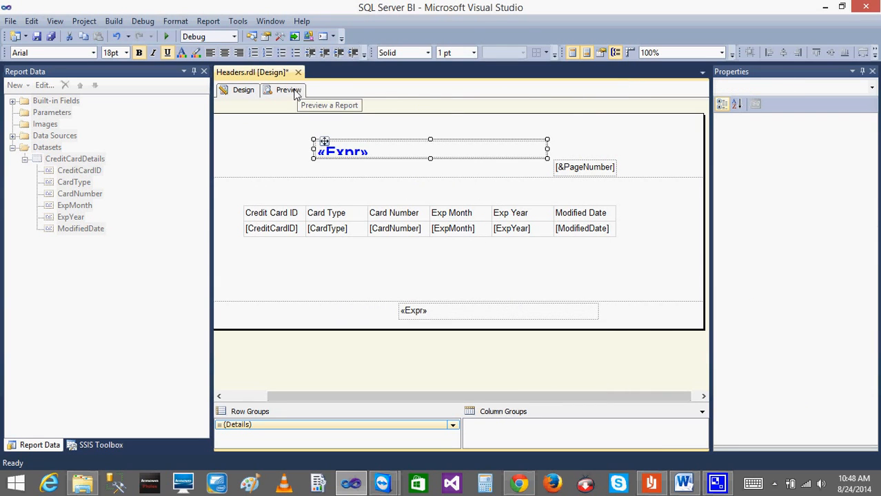
pyautogui.click(292, 91)
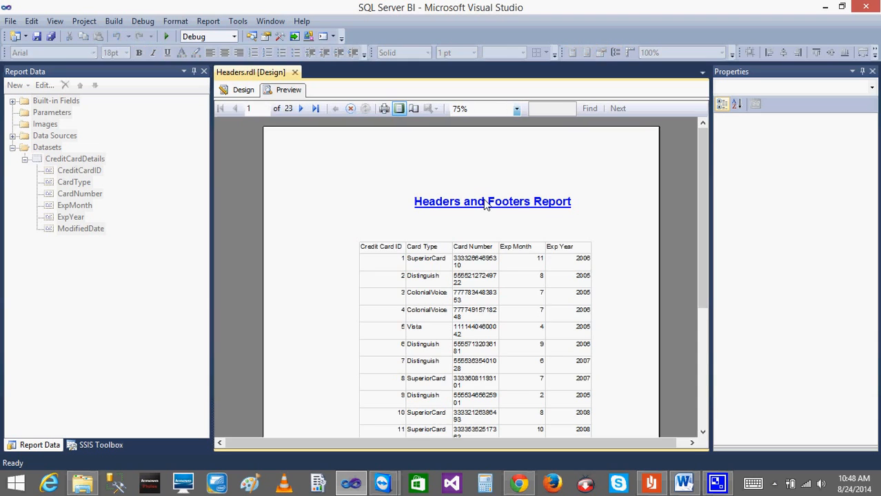
pyautogui.click(228, 95)
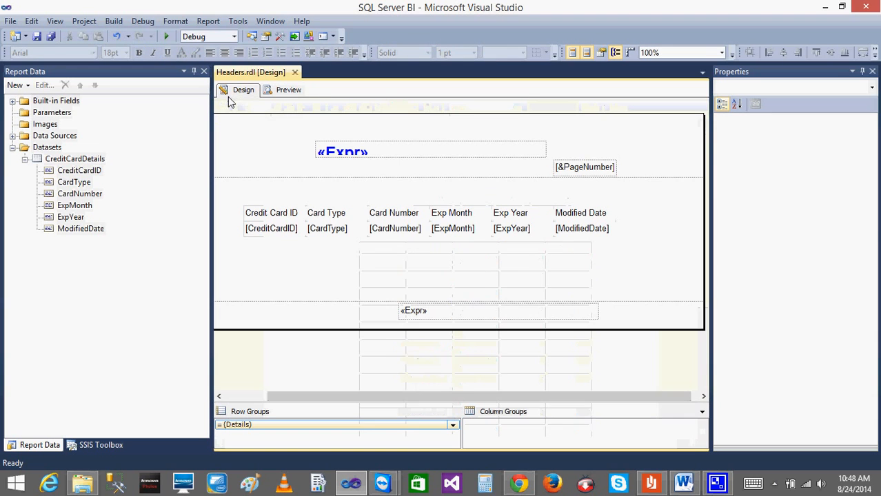
# Review the placeholder properties of the header's title expression and close them without making changes.
pyautogui.doubleClick(351, 152)
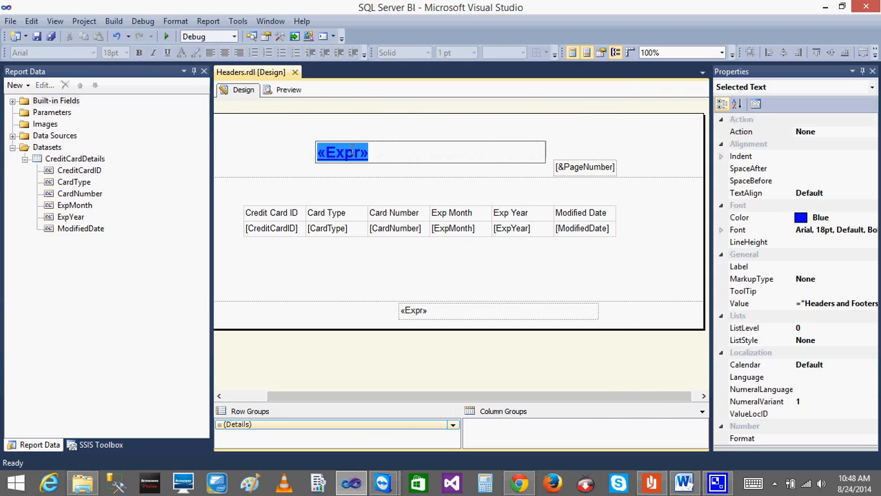
pyautogui.doubleClick(353, 152)
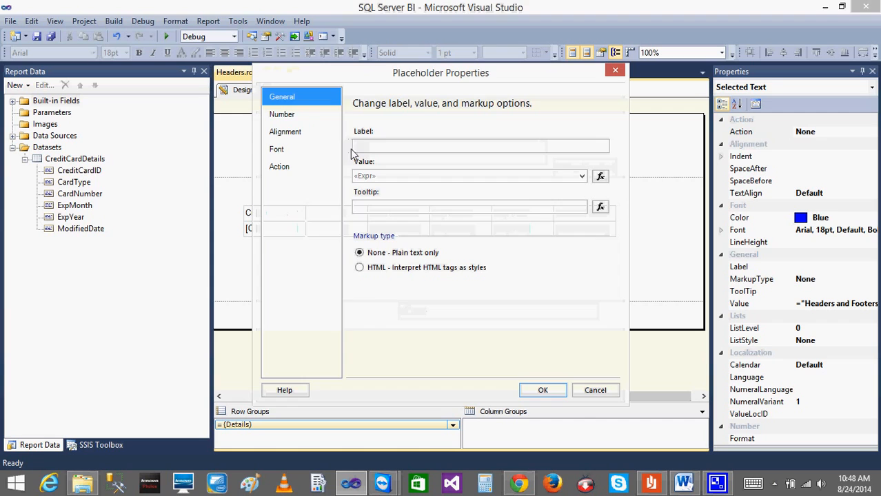
pyautogui.click(593, 392)
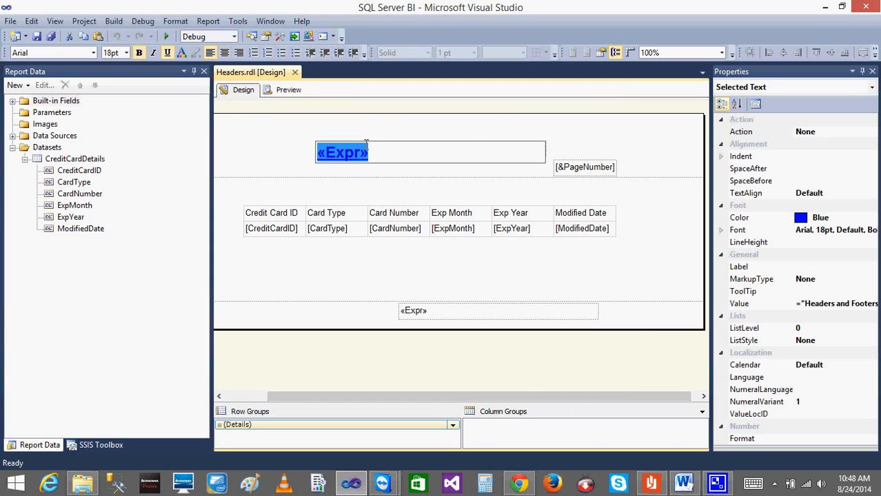
pyautogui.click(312, 131)
pyautogui.rightClick(346, 156)
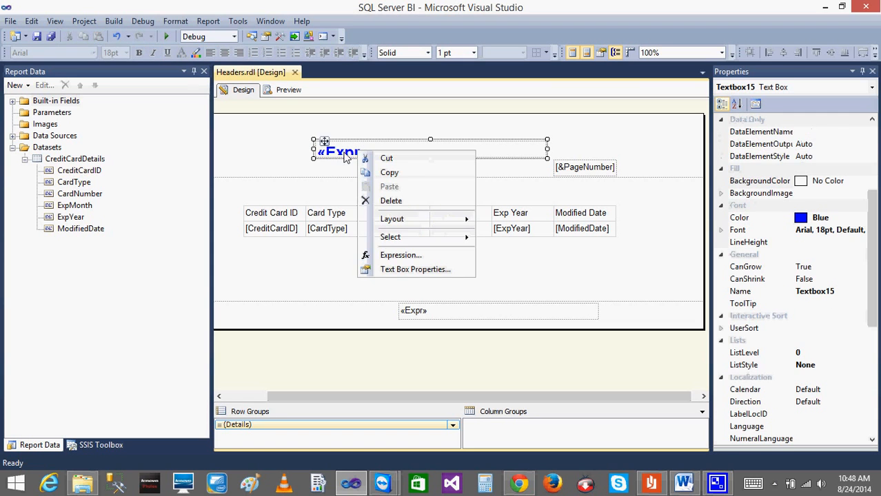
pyautogui.doubleClick(345, 153)
pyautogui.rightClick(343, 155)
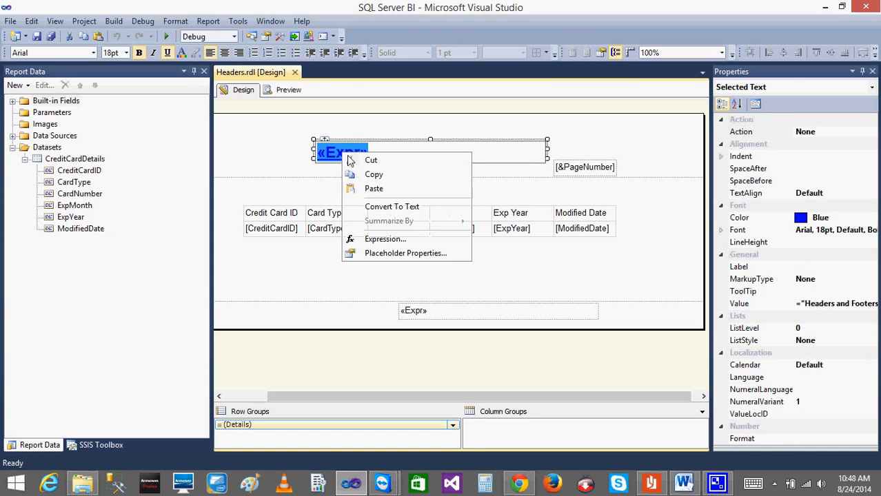
pyautogui.click(409, 255)
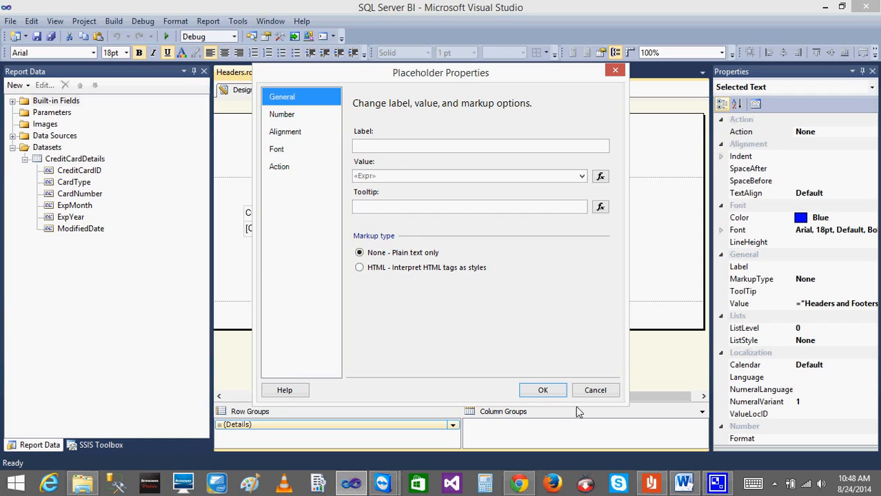
pyautogui.click(590, 390)
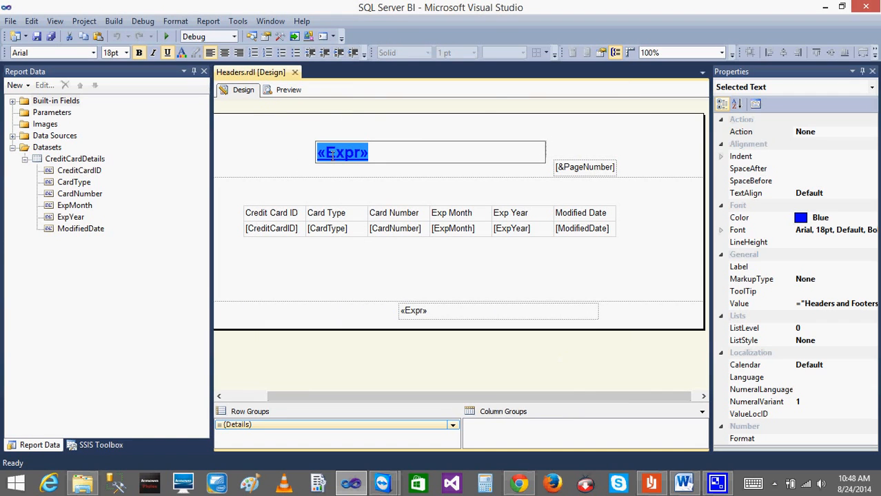
# Show the property list of the selected title expression, examine its font settings and collapse the General group.
pyautogui.click(54, 21)
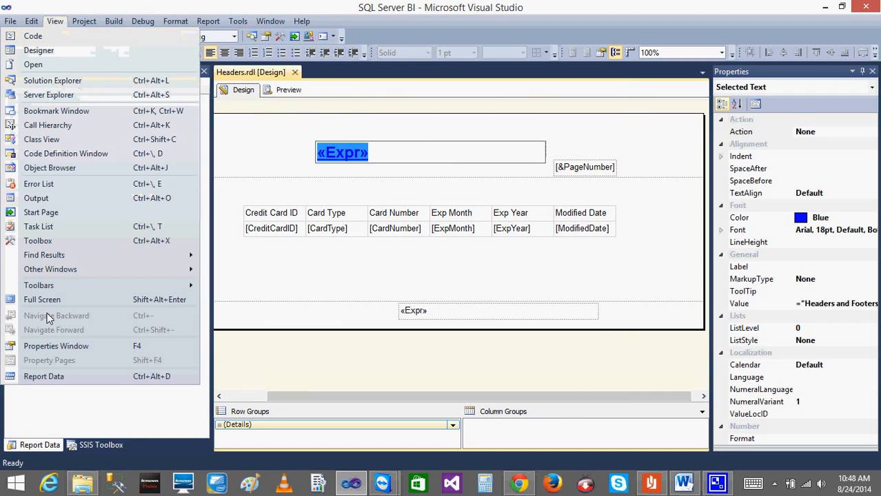
pyautogui.click(62, 346)
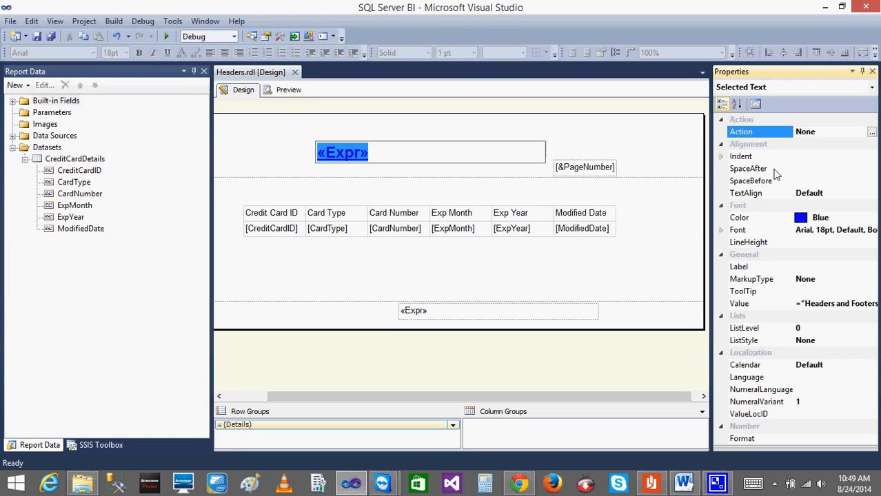
pyautogui.click(721, 230)
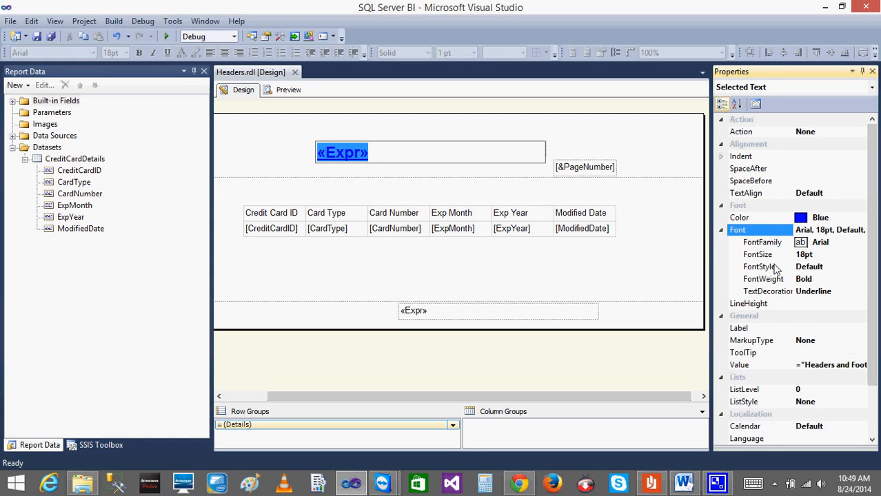
pyautogui.click(721, 231)
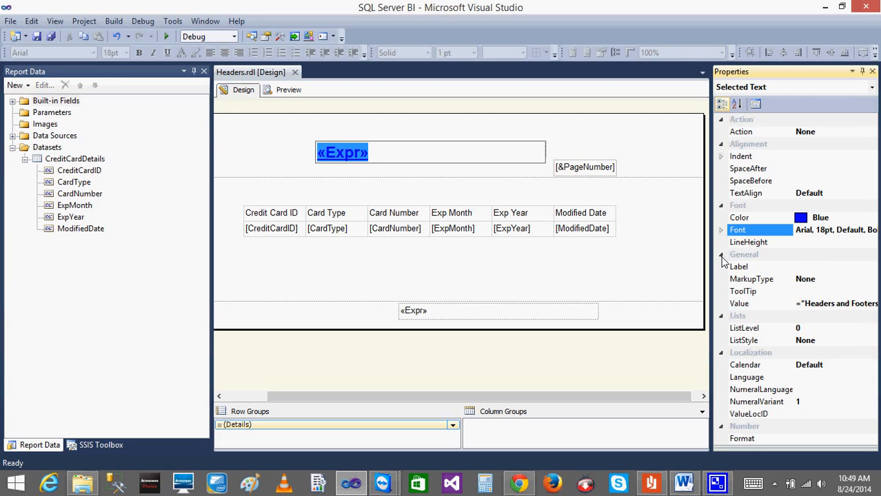
pyautogui.click(721, 255)
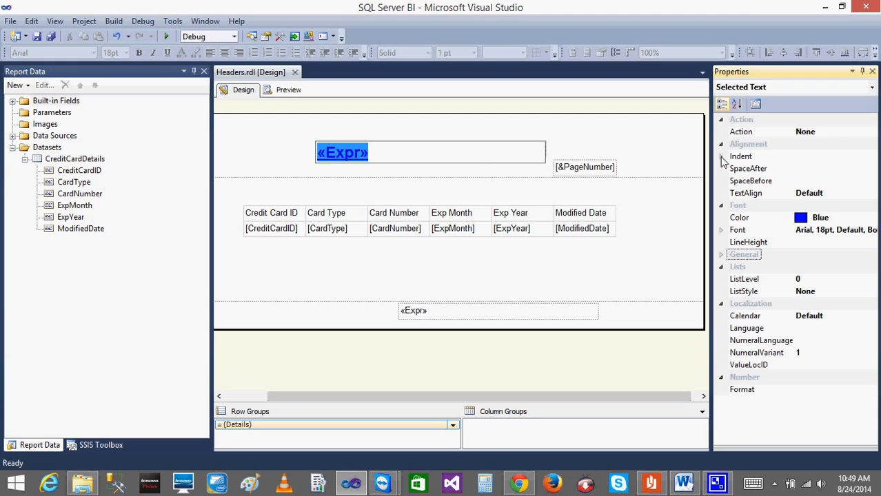
# View the properties of the page header and title text box, and look again at the title expression's placeholder properties.
pyautogui.click(535, 125)
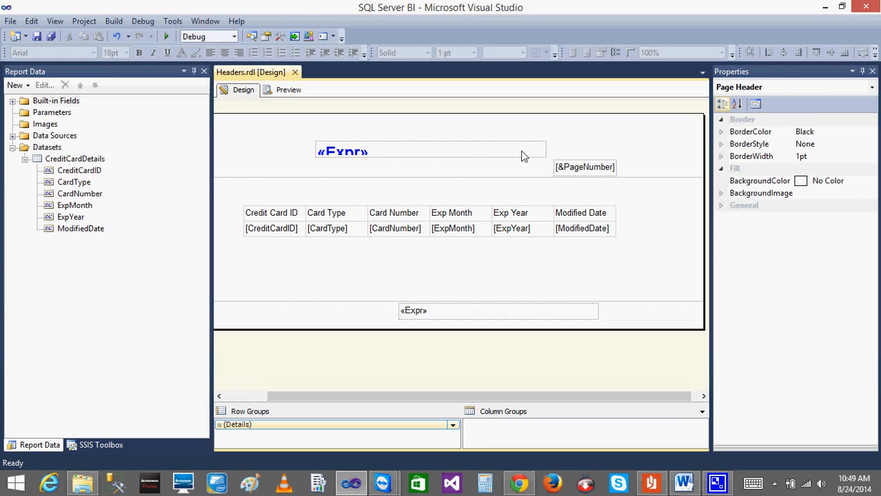
pyautogui.click(523, 154)
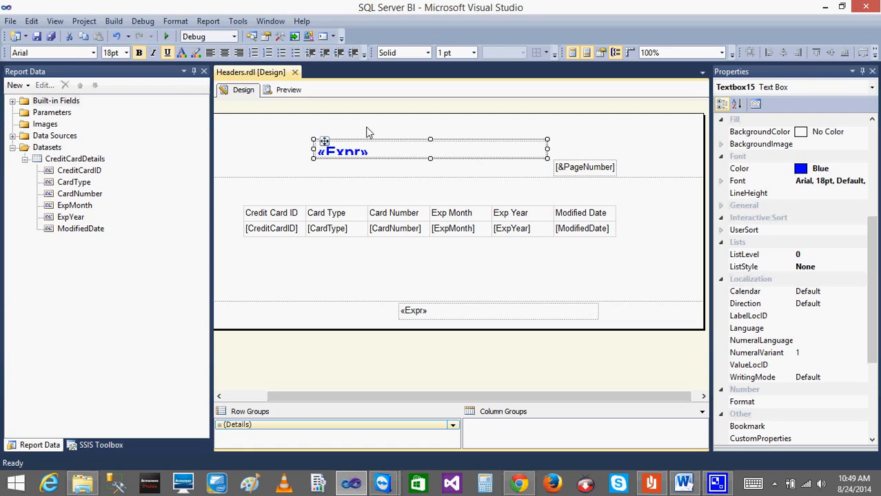
pyautogui.click(367, 152)
pyautogui.doubleClick(359, 153)
pyautogui.doubleClick(358, 152)
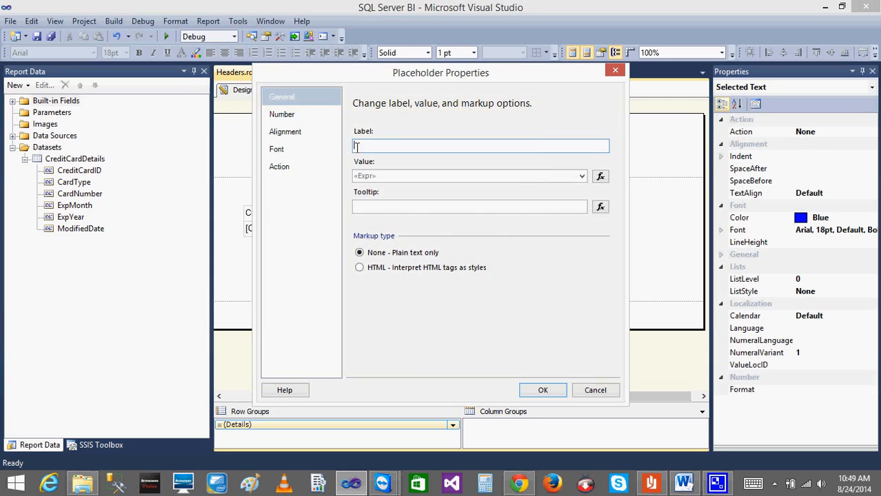
pyautogui.click(600, 394)
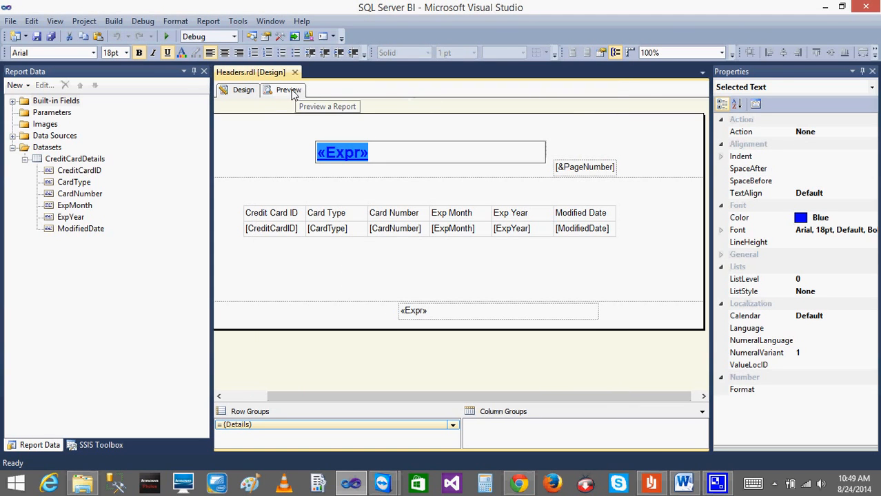
# Preview the report, check the title and the footer's user ID on pages 1 and 2, and return to the design.
pyautogui.press('Escape')
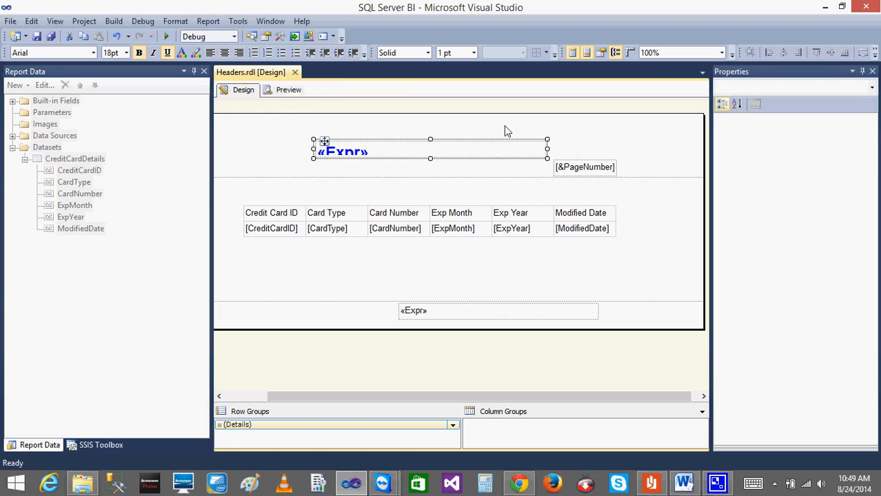
pyautogui.click(276, 90)
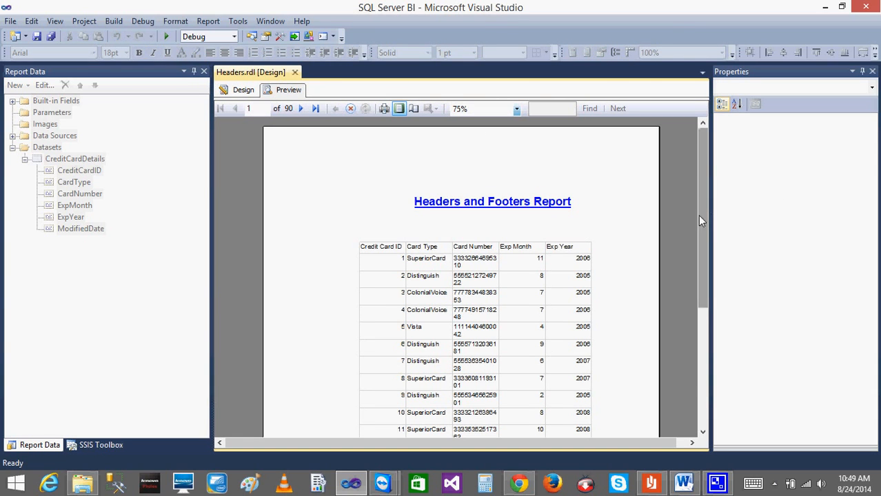
pyautogui.moveTo(704, 215); pyautogui.dragTo(714, 374)
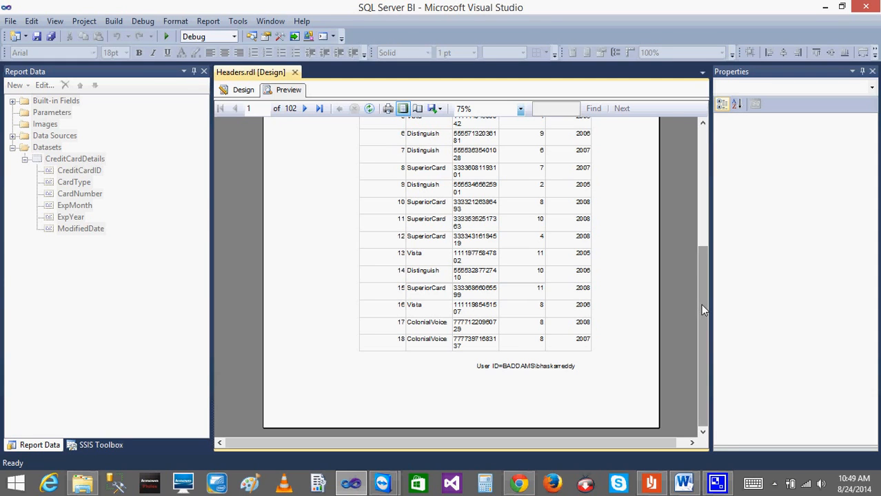
pyautogui.moveTo(708, 148); pyautogui.dragTo(705, 148)
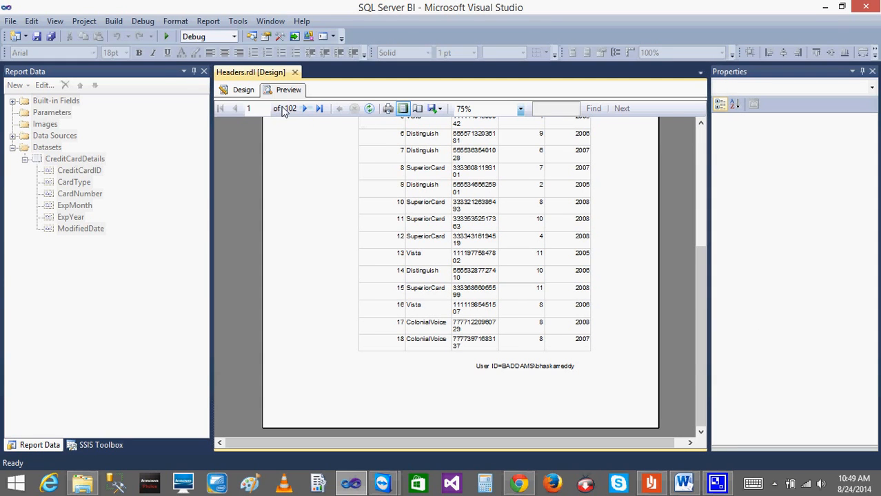
pyautogui.click(305, 111)
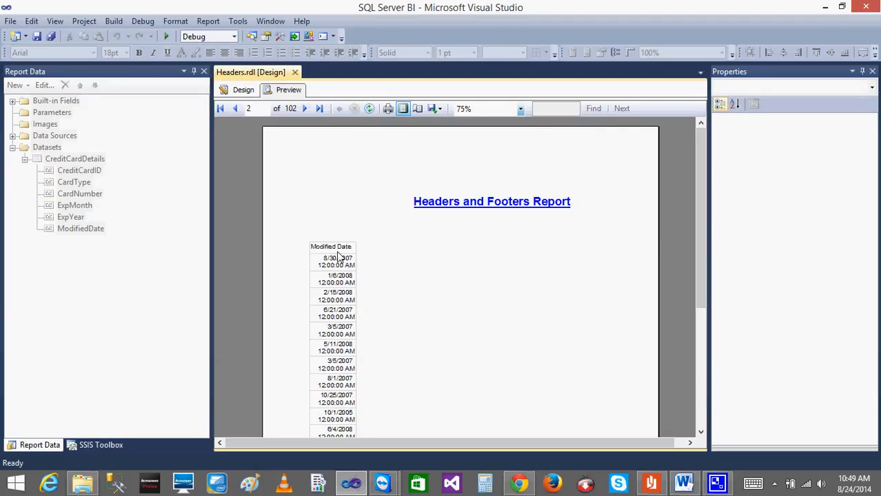
pyautogui.click(242, 91)
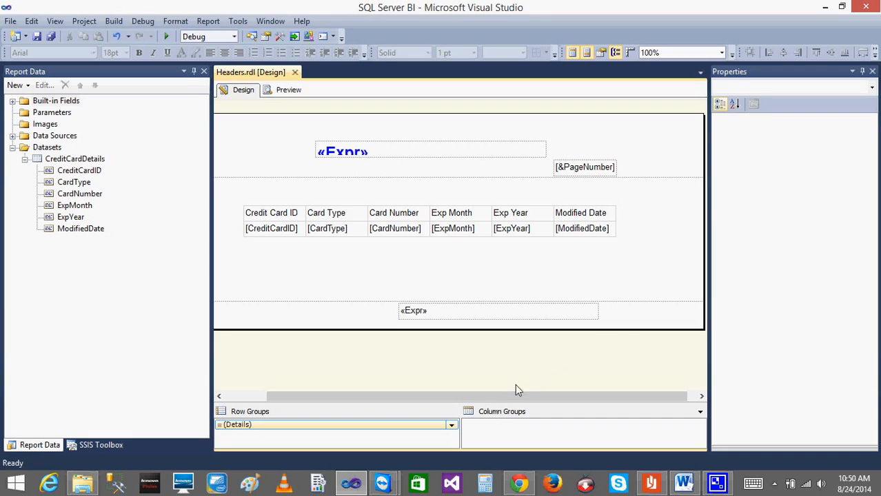
# Switch to Paint, maximize it and brush a page outline with arrows at its upper edge.
pyautogui.moveTo(501, 395); pyautogui.dragTo(387, 403)
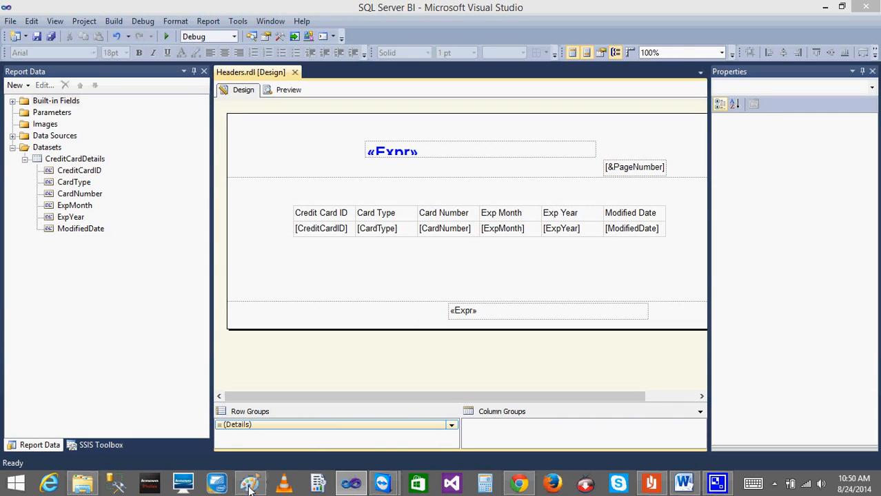
pyautogui.click(250, 487)
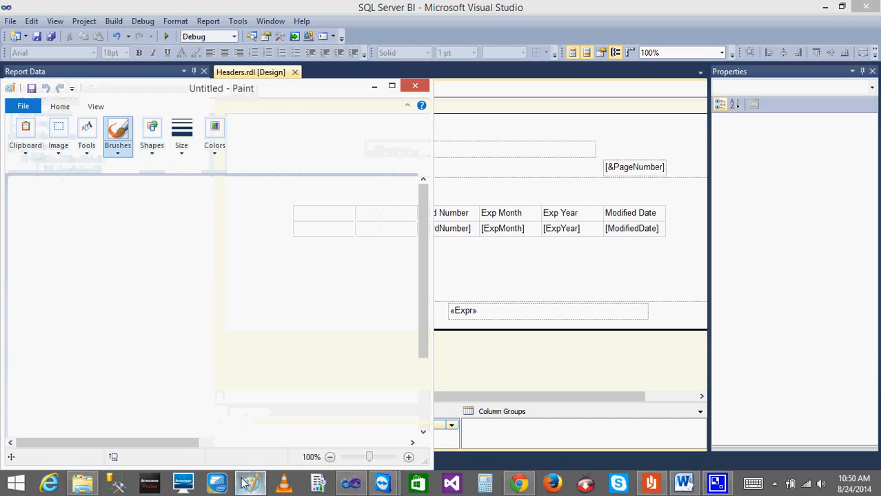
pyautogui.click(391, 86)
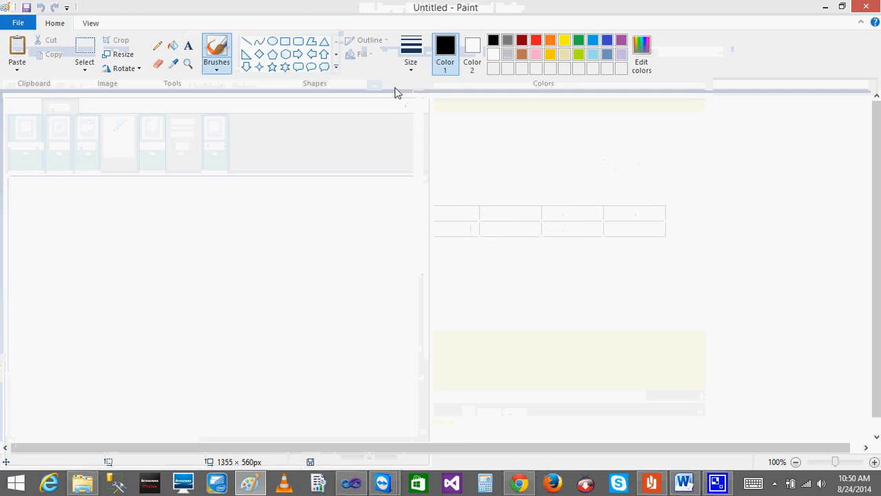
pyautogui.moveTo(161, 283)
pyautogui.mouseDown()
pyautogui.moveTo(170, 136)
pyautogui.moveTo(320, 167)
pyautogui.moveTo(177, 267)
pyautogui.mouseUp()
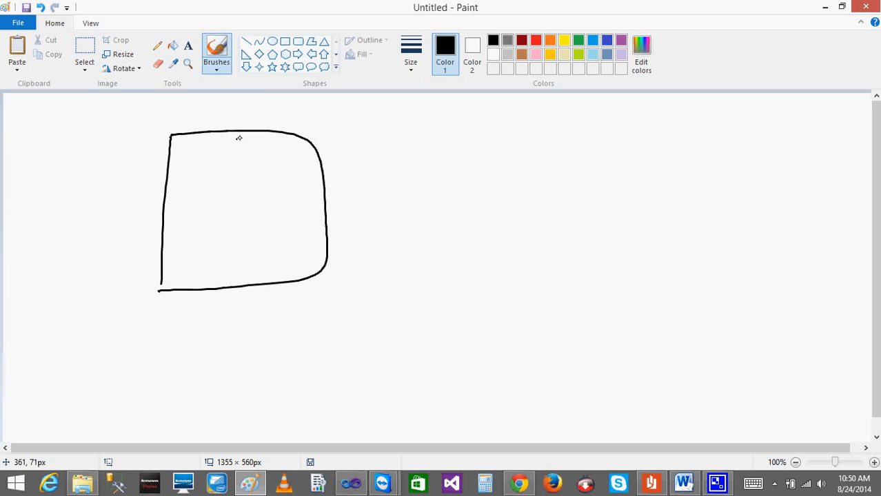
pyautogui.moveTo(315, 160)
pyautogui.mouseDown()
pyautogui.moveTo(308, 167)
pyautogui.moveTo(330, 176)
pyautogui.moveTo(386, 163)
pyautogui.moveTo(378, 179)
pyautogui.mouseUp()
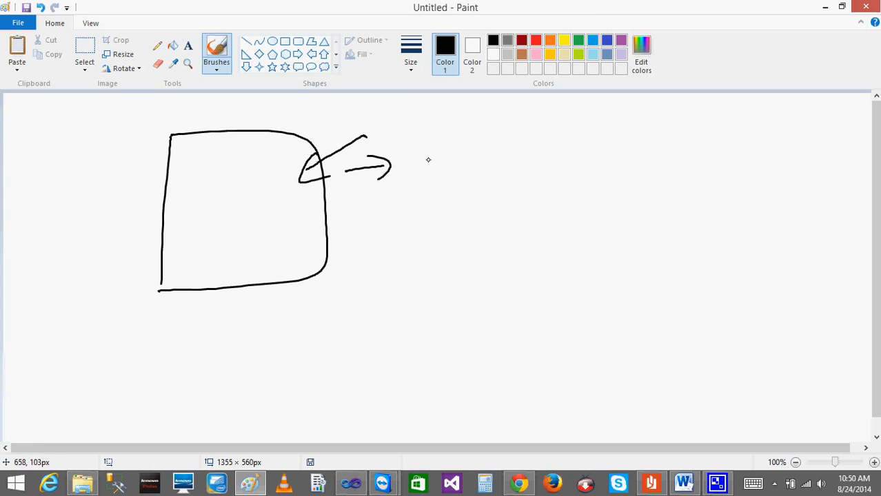
# Handwrite the paper size A4 beside the page sketch and circle it.
pyautogui.moveTo(416, 174); pyautogui.dragTo(427, 164)
pyautogui.moveTo(441, 153); pyautogui.dragTo(451, 173)
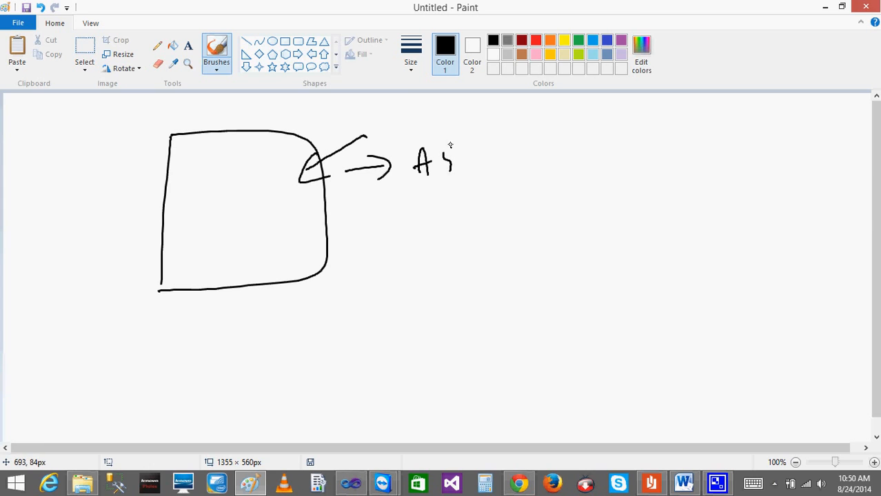
pyautogui.moveTo(435, 134); pyautogui.dragTo(441, 131)
# Handwrite and circle the page dimensions 8" and 11" beside the sketch, retrace the page outline and return to the report design.
pyautogui.moveTo(447, 206)
pyautogui.mouseDown()
pyautogui.moveTo(441, 217)
pyautogui.moveTo(456, 207)
pyautogui.mouseUp()
pyautogui.moveTo(473, 195)
pyautogui.mouseDown()
pyautogui.moveTo(470, 211)
pyautogui.moveTo(482, 210)
pyautogui.mouseUp()
pyautogui.moveTo(506, 237); pyautogui.dragTo(517, 234)
pyautogui.moveTo(564, 219); pyautogui.dragTo(572, 218)
pyautogui.moveTo(588, 216); pyautogui.dragTo(583, 239)
pyautogui.moveTo(433, 205)
pyautogui.mouseDown()
pyautogui.moveTo(429, 251)
pyautogui.moveTo(415, 239)
pyautogui.mouseUp()
pyautogui.moveTo(436, 206); pyautogui.dragTo(434, 195)
pyautogui.moveTo(416, 254); pyautogui.dragTo(470, 259)
pyautogui.moveTo(580, 207)
pyautogui.mouseDown()
pyautogui.moveTo(652, 241)
pyautogui.moveTo(712, 242)
pyautogui.mouseUp()
pyautogui.moveTo(681, 215)
pyautogui.mouseDown()
pyautogui.moveTo(568, 270)
pyautogui.moveTo(512, 193)
pyautogui.moveTo(437, 187)
pyautogui.mouseUp()
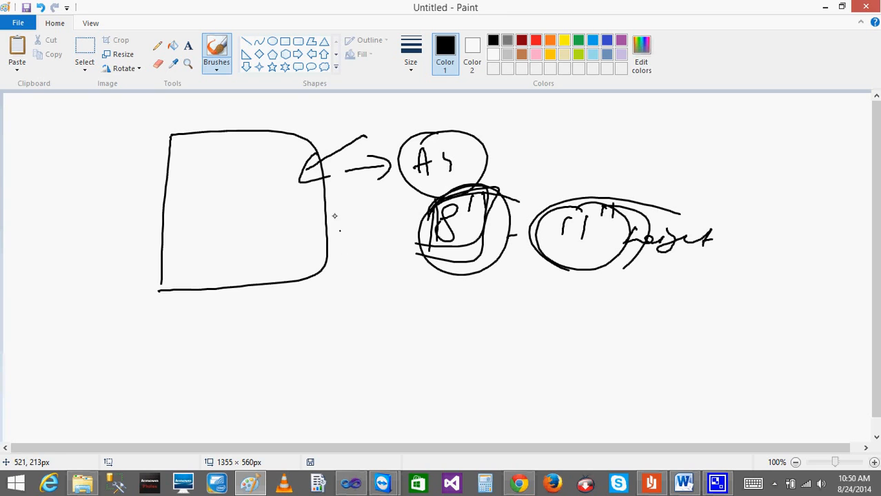
pyautogui.moveTo(279, 131)
pyautogui.mouseDown()
pyautogui.moveTo(176, 142)
pyautogui.moveTo(315, 264)
pyautogui.moveTo(262, 138)
pyautogui.mouseUp()
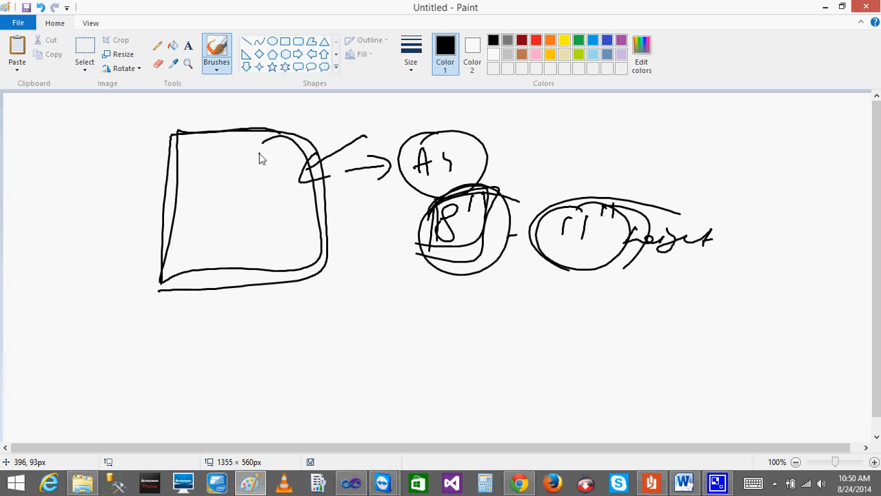
pyautogui.click(825, 8)
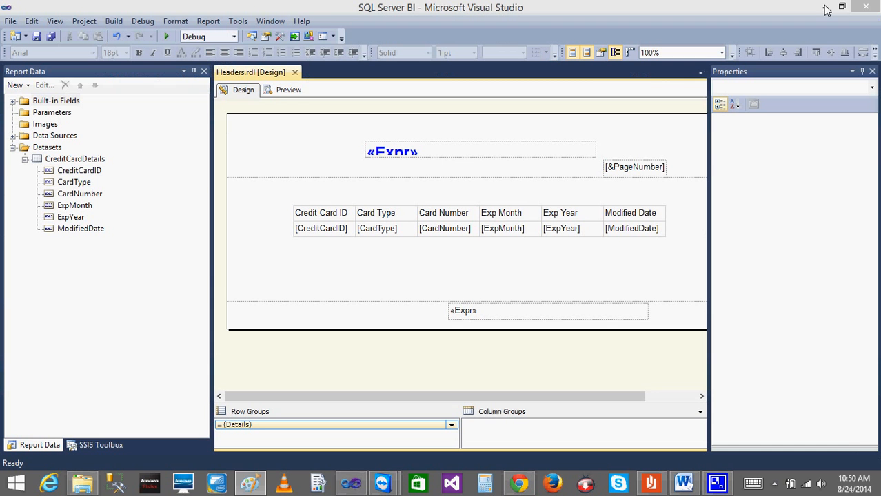
# View the properties of the report and its body, then hide the property list and show it again.
pyautogui.click(396, 324)
pyautogui.click(416, 362)
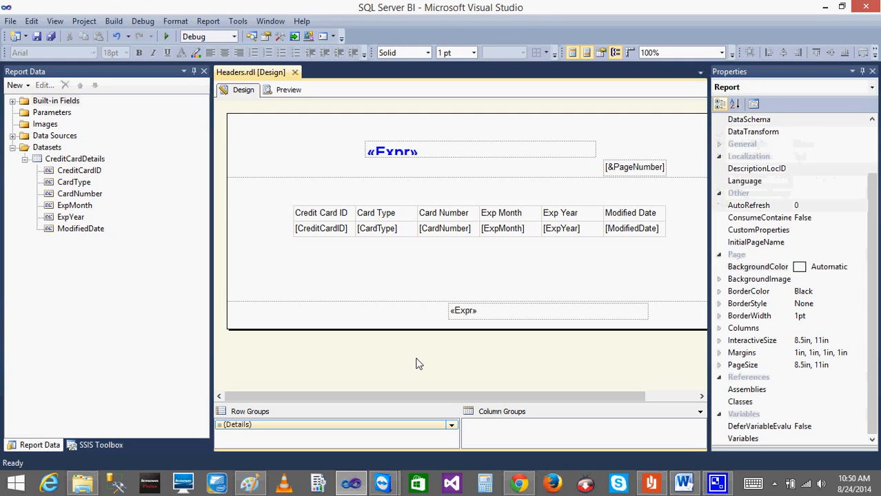
pyautogui.click(397, 254)
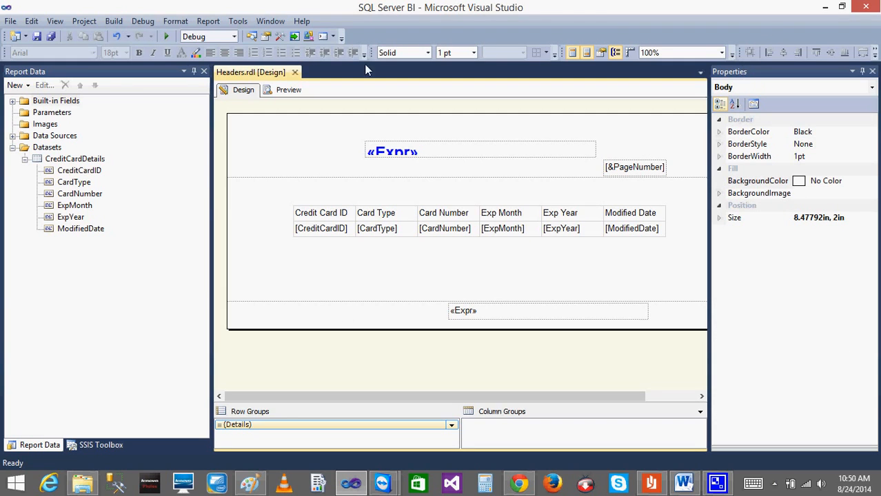
pyautogui.click(872, 73)
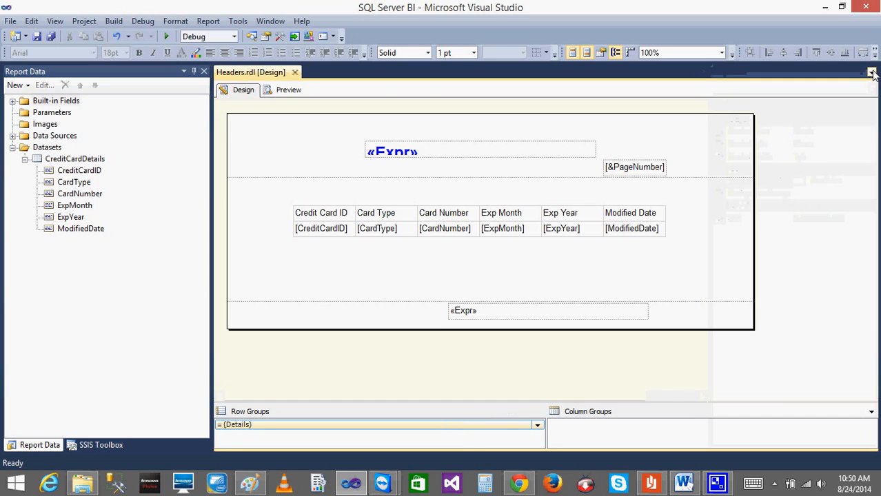
pyautogui.click(55, 20)
pyautogui.click(56, 346)
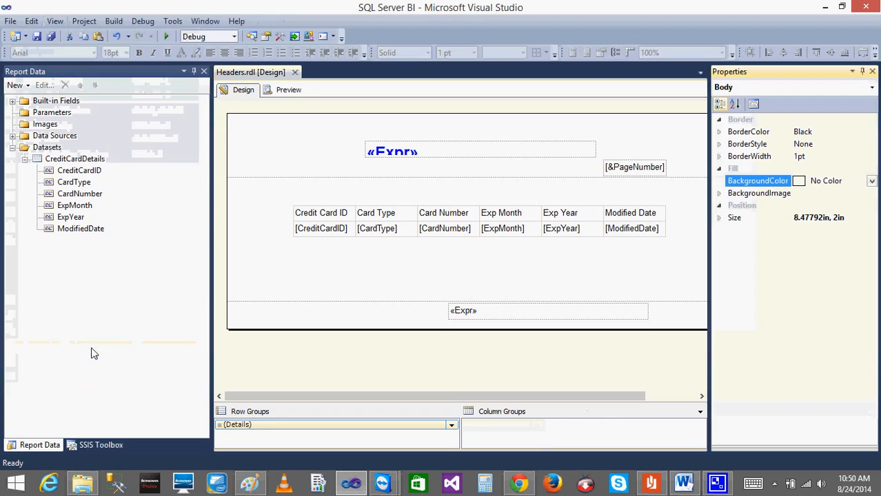
# Examine the report's page size width and height and its interactive size in the report properties.
pyautogui.click(408, 288)
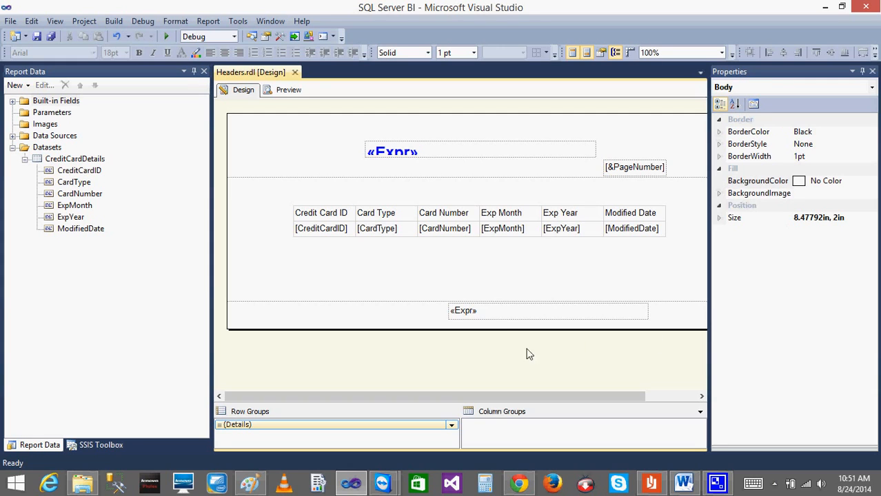
pyautogui.click(506, 357)
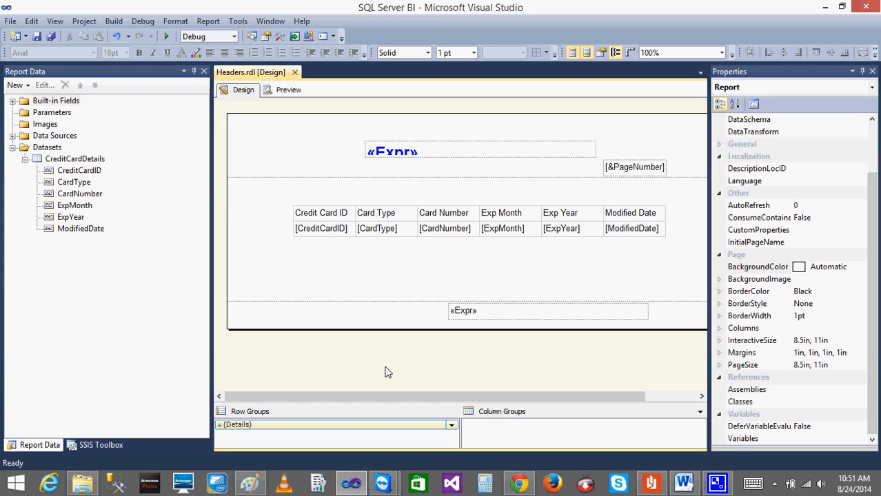
pyautogui.click(722, 366)
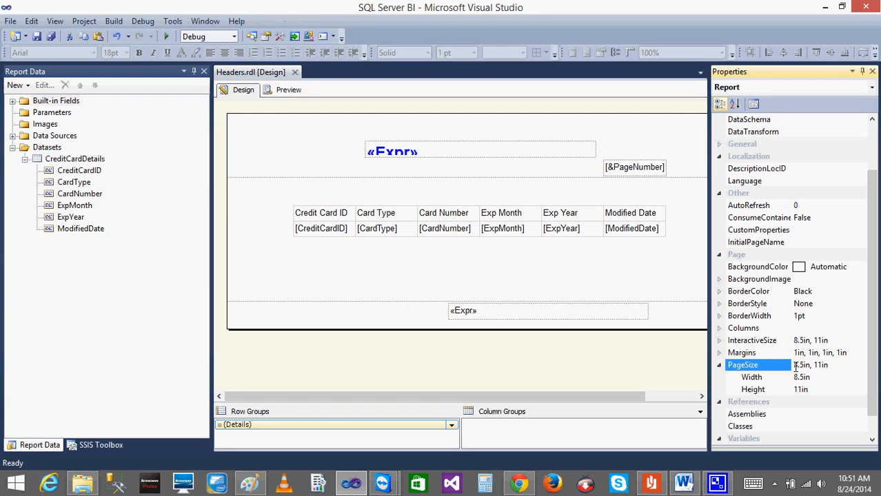
pyautogui.click(818, 381)
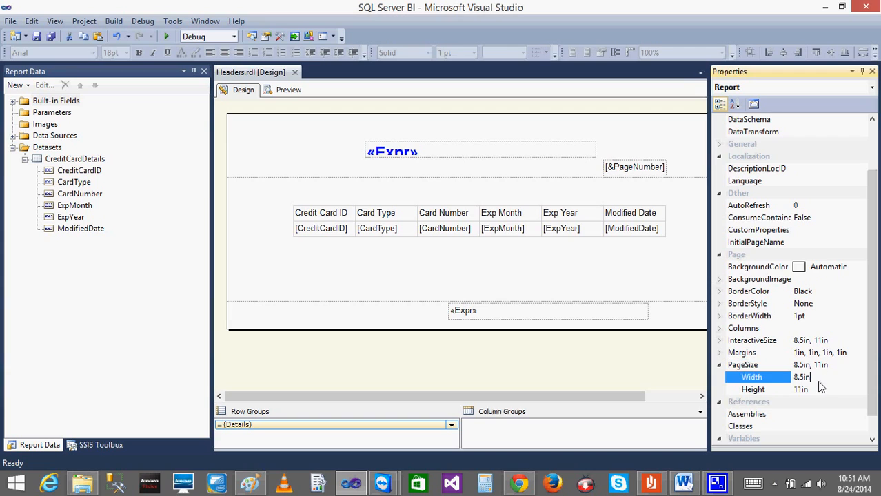
pyautogui.click(816, 390)
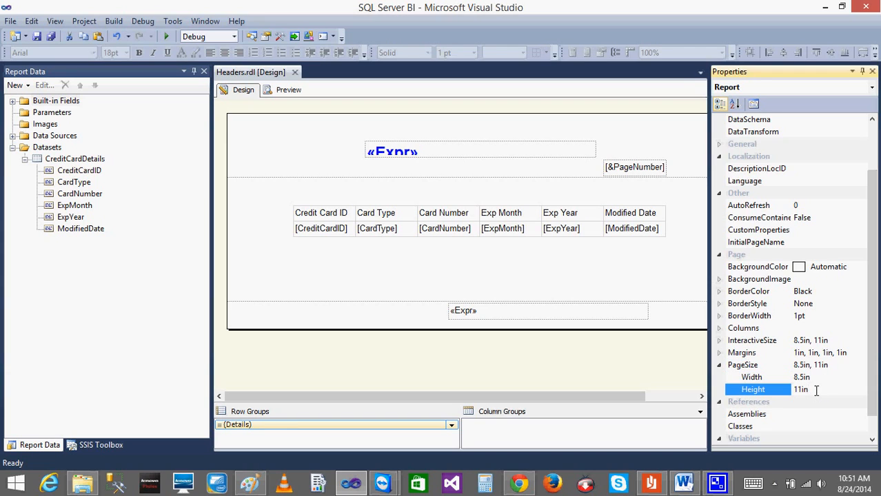
pyautogui.click(837, 341)
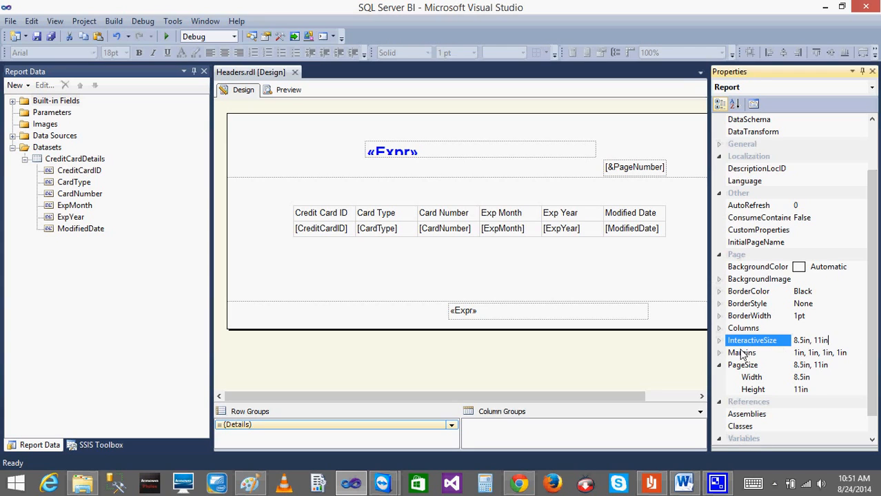
# Open the Report Properties page setup, then switch to Paint and place its restored window beside the dialog.
pyautogui.rightClick(613, 365)
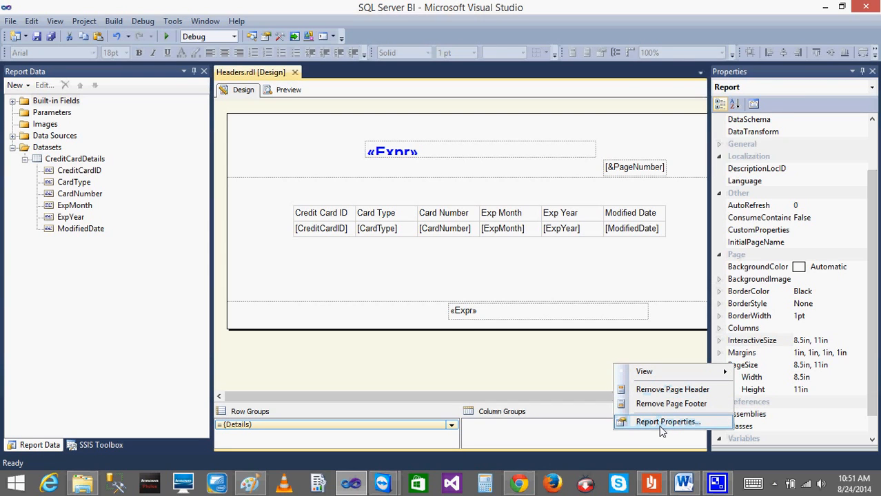
pyautogui.click(660, 424)
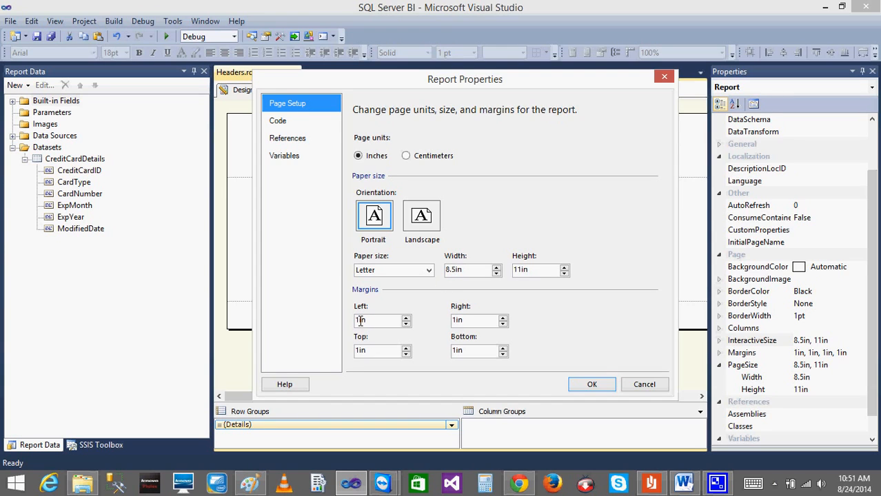
pyautogui.click(249, 484)
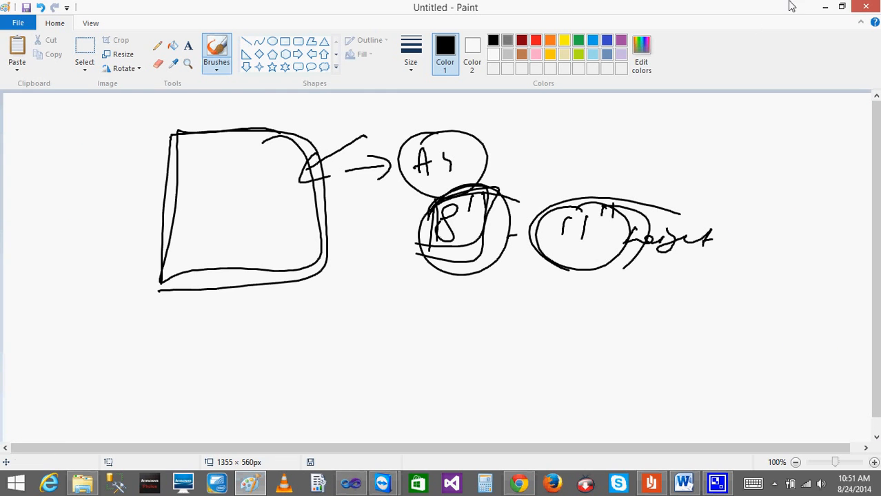
pyautogui.click(841, 7)
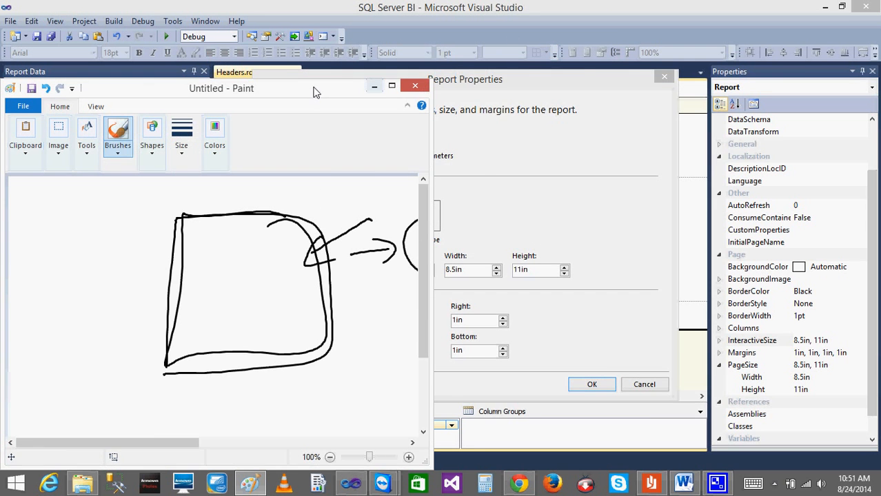
pyautogui.moveTo(465, 80)
pyautogui.mouseDown()
pyautogui.moveTo(880, 81)
pyautogui.moveTo(848, 82)
pyautogui.moveTo(863, 82)
pyautogui.mouseUp()
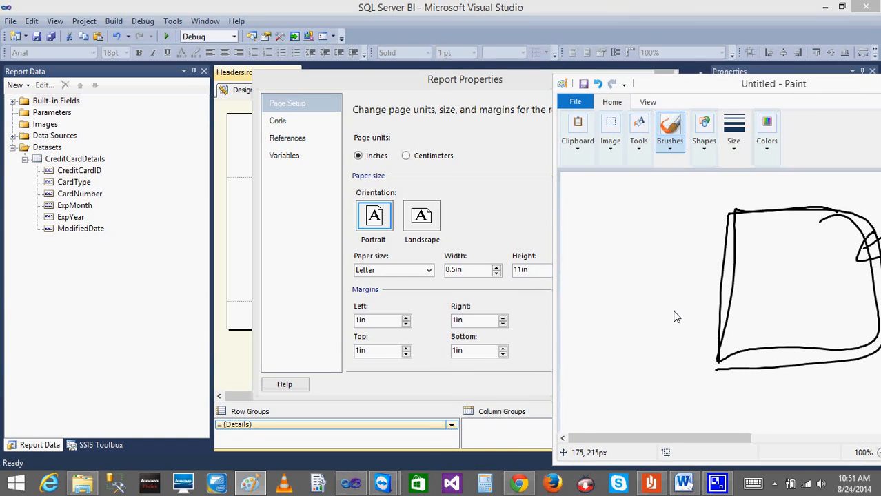
# Brush a small page rectangle beside the existing outline, with arrows labelled 8.5 for the width and 11 for the height.
pyautogui.moveTo(580, 230)
pyautogui.mouseDown()
pyautogui.moveTo(646, 233)
pyautogui.moveTo(643, 243)
pyautogui.mouseUp()
pyautogui.moveTo(593, 213)
pyautogui.mouseDown()
pyautogui.moveTo(577, 277)
pyautogui.moveTo(575, 346)
pyautogui.mouseUp()
pyautogui.moveTo(585, 246)
pyautogui.mouseDown()
pyautogui.moveTo(673, 270)
pyautogui.moveTo(624, 328)
pyautogui.moveTo(567, 329)
pyautogui.mouseUp()
pyautogui.moveTo(616, 208)
pyautogui.mouseDown()
pyautogui.moveTo(609, 224)
pyautogui.moveTo(629, 225)
pyautogui.mouseUp()
pyautogui.click(625, 221)
pyautogui.moveTo(641, 206); pyautogui.dragTo(655, 204)
pyautogui.moveTo(687, 250)
pyautogui.mouseDown()
pyautogui.moveTo(686, 325)
pyautogui.moveTo(703, 308)
pyautogui.mouseUp()
pyautogui.moveTo(692, 266)
pyautogui.mouseDown()
pyautogui.moveTo(700, 274)
pyautogui.moveTo(695, 294)
pyautogui.mouseUp()
pyautogui.moveTo(704, 279); pyautogui.dragTo(702, 290)
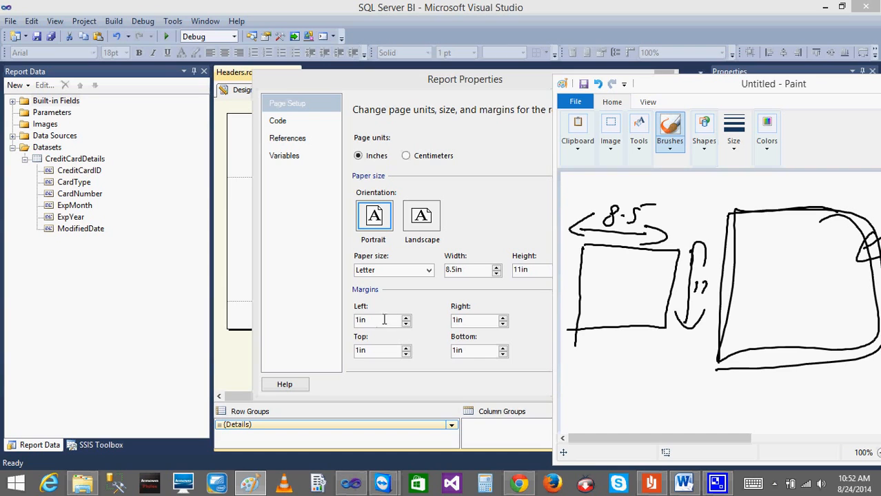
pyautogui.moveTo(595, 257); pyautogui.dragTo(588, 321)
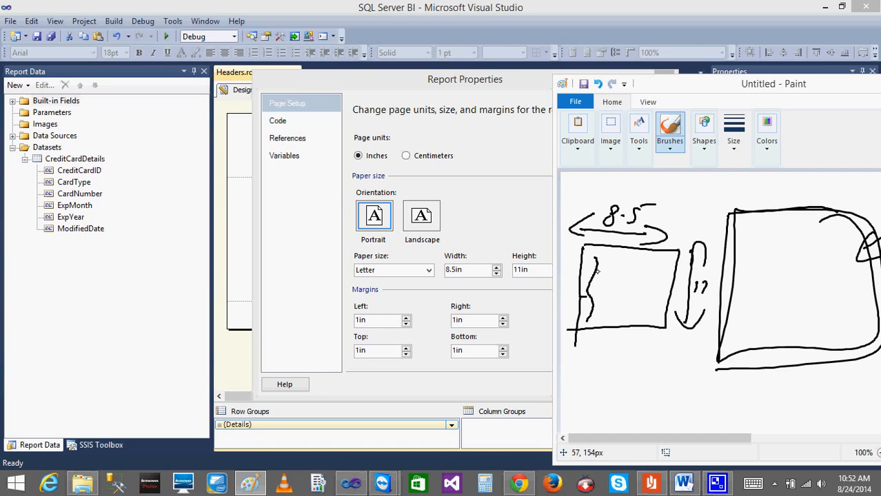
pyautogui.hotkey('ctrl', 'z')
pyautogui.hotkey('ctrl', 'z')
pyautogui.hotkey('ctrl', 'z')
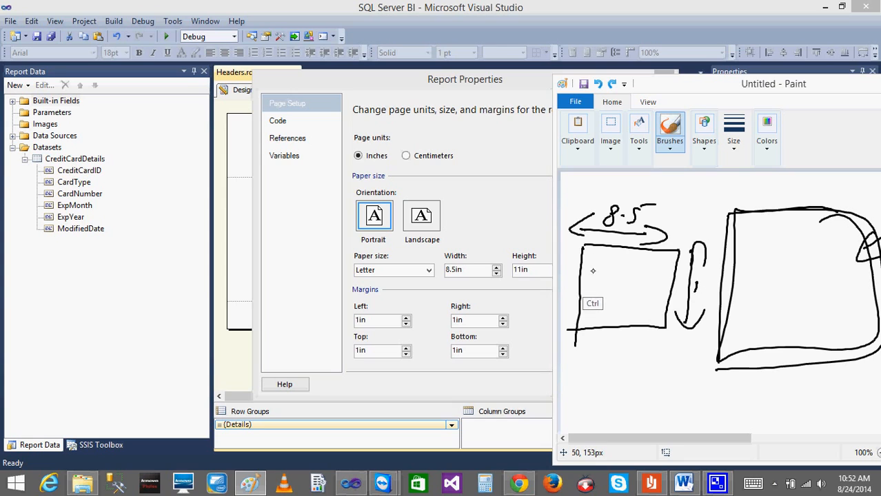
# Brush and retrace an inner margin rectangle inside the small page sketch, marking the left and right margins with small arrows.
pyautogui.moveTo(592, 286); pyautogui.dragTo(587, 324)
pyautogui.moveTo(583, 286); pyautogui.dragTo(580, 295)
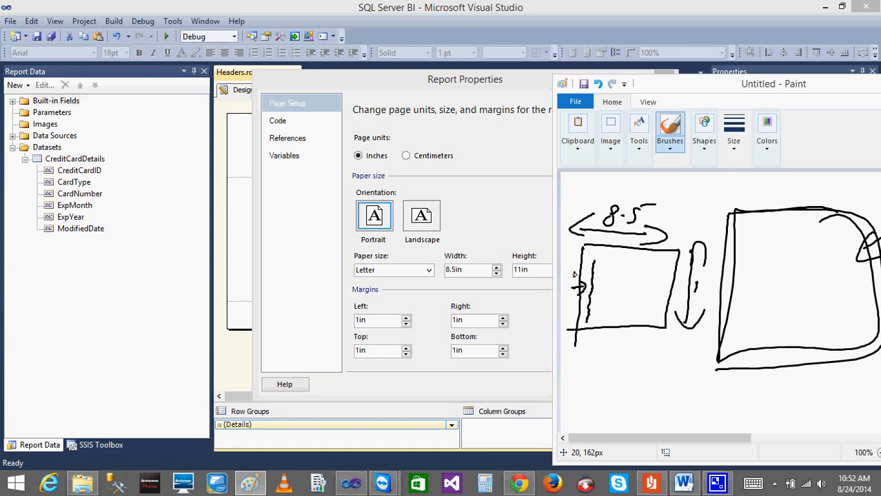
pyautogui.moveTo(593, 260)
pyautogui.mouseDown()
pyautogui.moveTo(651, 264)
pyautogui.moveTo(661, 281)
pyautogui.moveTo(651, 320)
pyautogui.moveTo(588, 318)
pyautogui.mouseUp()
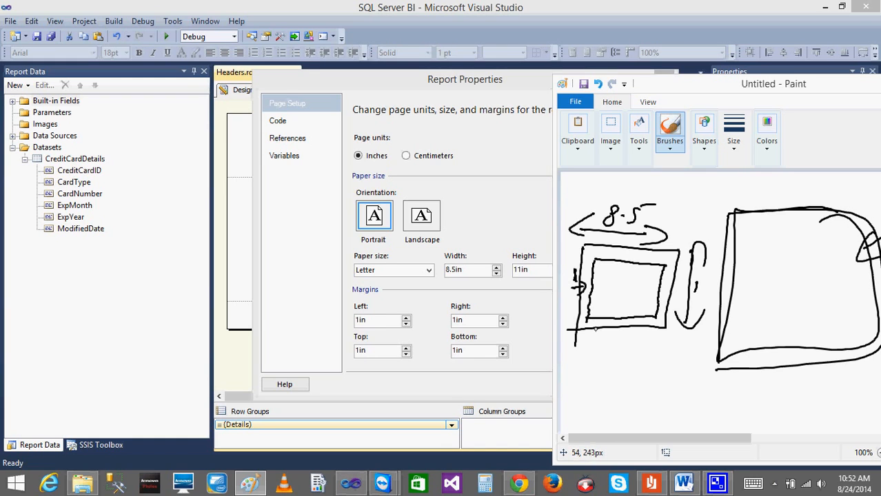
pyautogui.moveTo(595, 254)
pyautogui.mouseDown()
pyautogui.moveTo(660, 262)
pyautogui.moveTo(656, 297)
pyautogui.moveTo(637, 318)
pyautogui.moveTo(586, 319)
pyautogui.mouseUp()
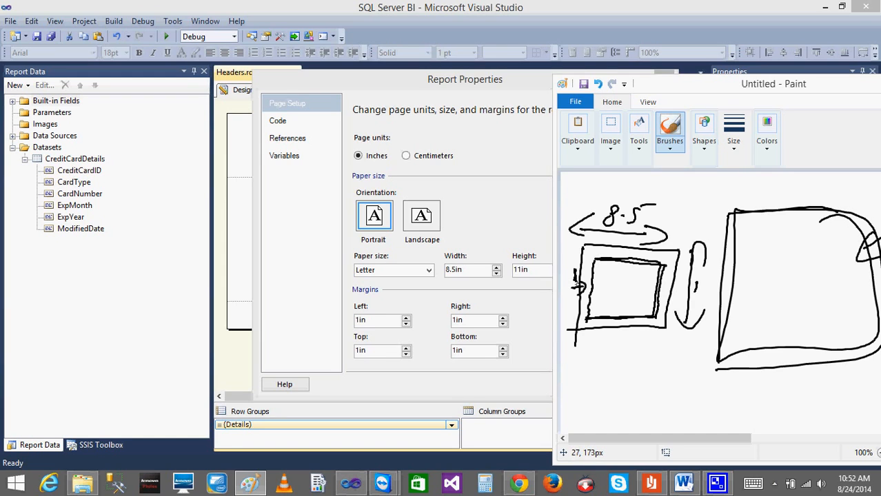
pyautogui.moveTo(584, 287); pyautogui.dragTo(580, 295)
pyautogui.moveTo(674, 289)
pyautogui.mouseDown()
pyautogui.moveTo(653, 290)
pyautogui.moveTo(667, 295)
pyautogui.mouseUp()
# Handwrite the reduced width 6.5 below the small page sketch and complete the 11 beside its height arrow.
pyautogui.moveTo(618, 184)
pyautogui.mouseDown()
pyautogui.moveTo(614, 198)
pyautogui.moveTo(667, 214)
pyautogui.moveTo(654, 211)
pyautogui.mouseUp()
pyautogui.moveTo(582, 277); pyautogui.dragTo(586, 289)
pyautogui.moveTo(593, 334)
pyautogui.mouseDown()
pyautogui.moveTo(586, 346)
pyautogui.moveTo(609, 353)
pyautogui.moveTo(629, 339)
pyautogui.mouseUp()
pyautogui.moveTo(702, 283); pyautogui.dragTo(701, 299)
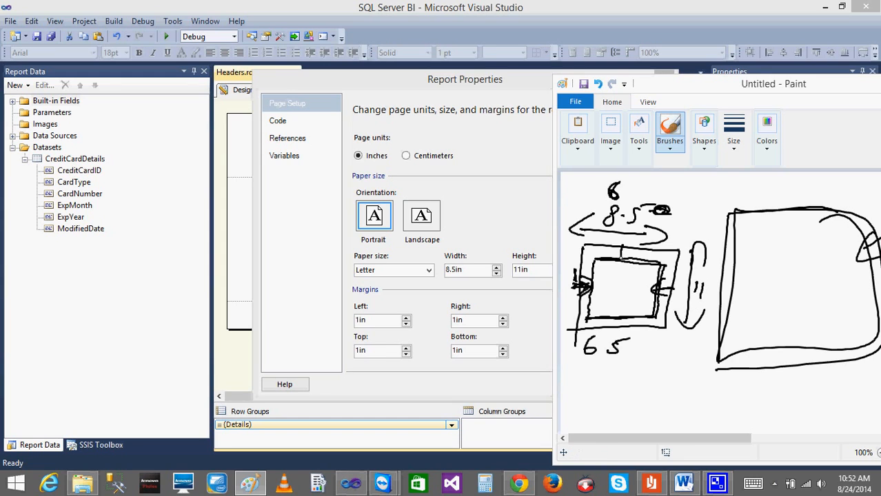
# Mark the upper and lower margins with arrows, handwrite the printable size 6.5 in and 9 in, and circle 6.5.
pyautogui.moveTo(609, 322); pyautogui.dragTo(619, 321)
pyautogui.moveTo(668, 354)
pyautogui.mouseDown()
pyautogui.moveTo(658, 374)
pyautogui.moveTo(680, 370)
pyautogui.mouseUp()
pyautogui.moveTo(685, 363); pyautogui.dragTo(698, 369)
pyautogui.moveTo(628, 348); pyautogui.dragTo(643, 357)
pyautogui.moveTo(617, 329)
pyautogui.mouseDown()
pyautogui.moveTo(624, 364)
pyautogui.moveTo(606, 340)
pyautogui.mouseUp()
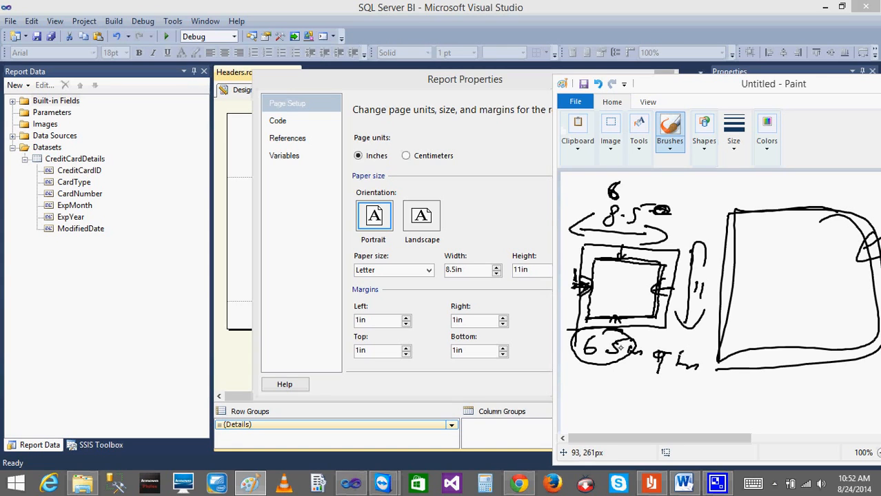
pyautogui.moveTo(635, 279); pyautogui.dragTo(721, 307)
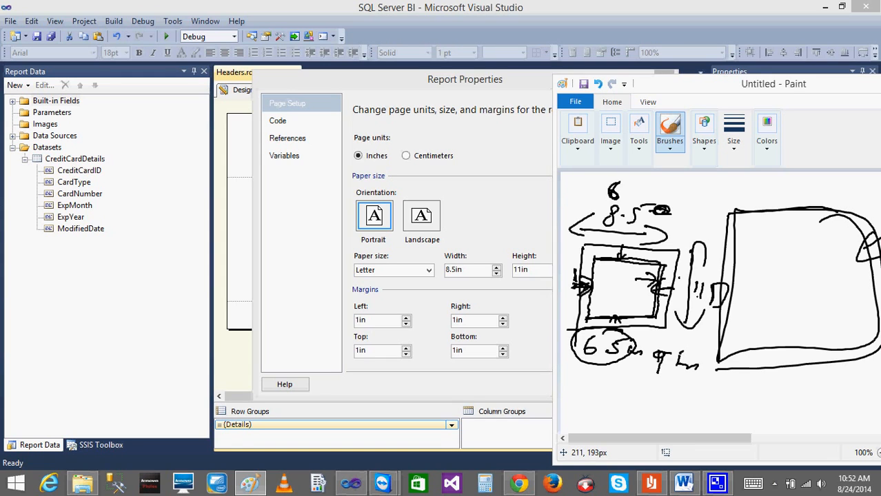
# Minimize Paint, cancel the Report Properties dialog and view the width and height of the report body.
pyautogui.moveTo(834, 83); pyautogui.dragTo(435, 129)
pyautogui.click(527, 126)
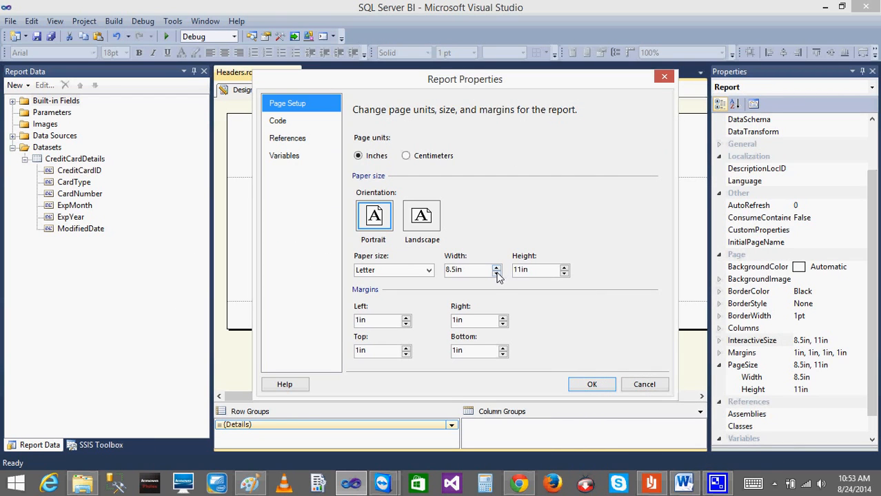
pyautogui.click(647, 386)
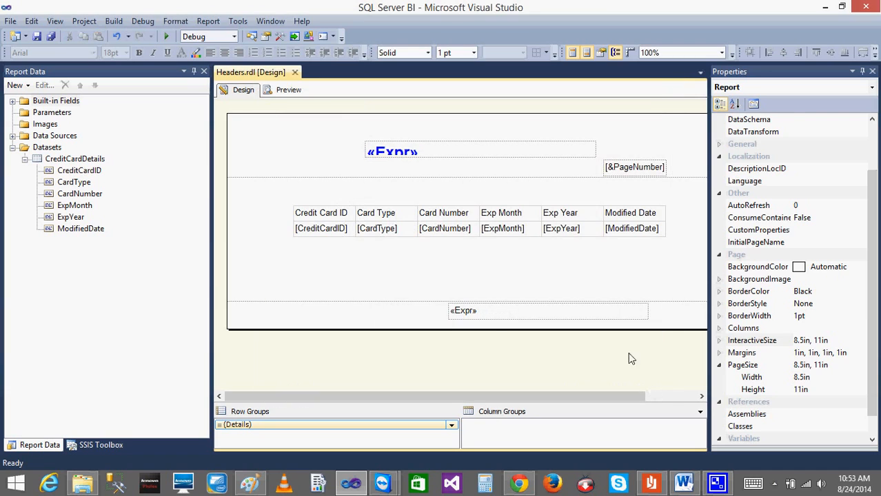
pyautogui.click(544, 269)
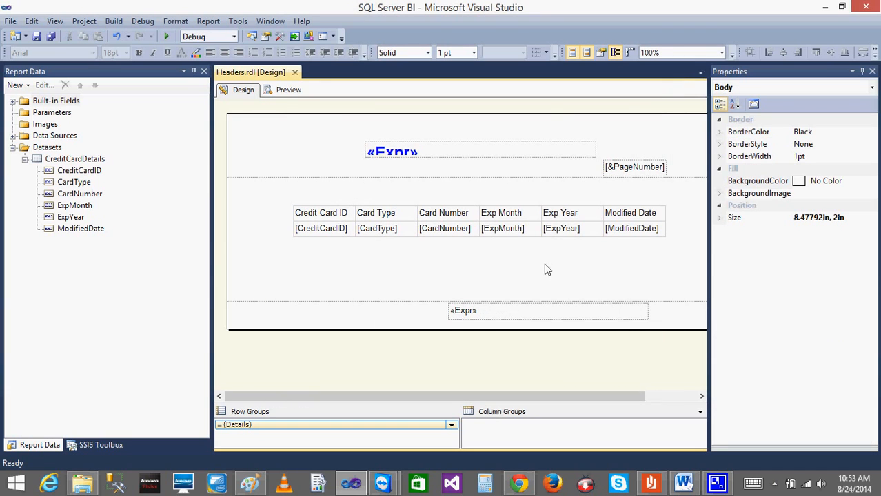
pyautogui.click(719, 217)
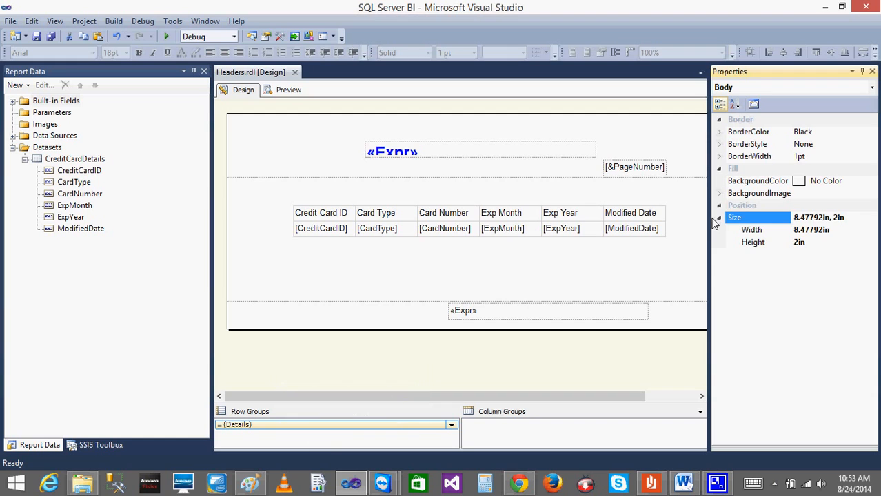
# Switch back to Paint, handwrite the width check 8.477 + 1 + 1 <= 8.5 below the sketches, and minimize it.
pyautogui.click(250, 484)
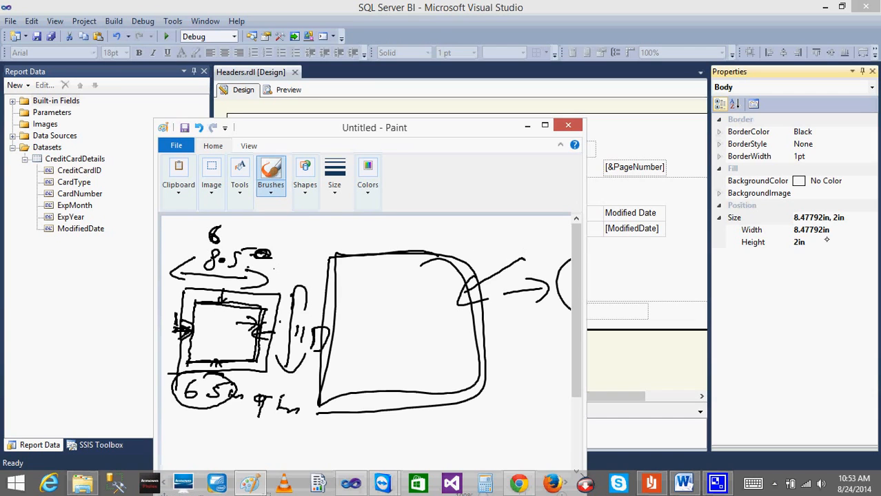
pyautogui.click(760, 230)
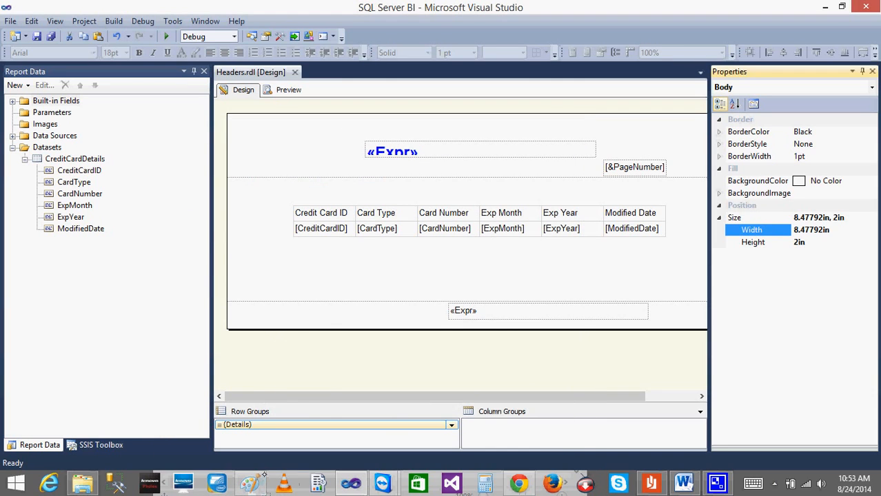
pyautogui.click(250, 483)
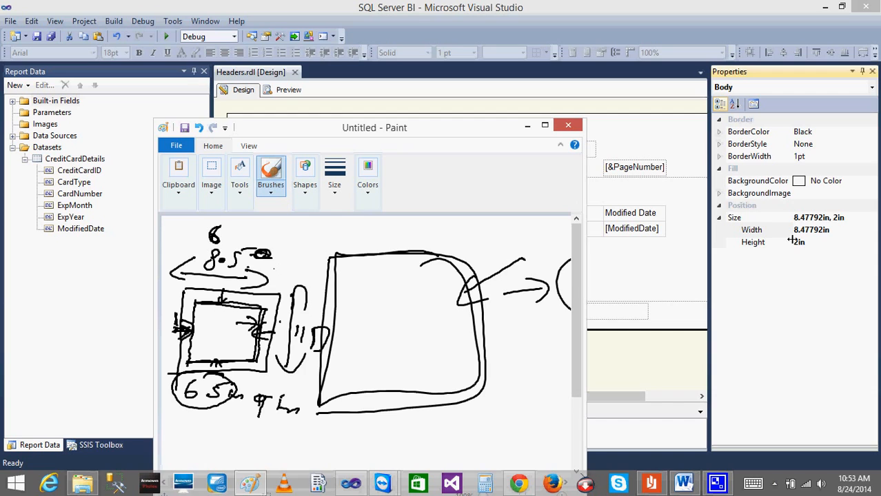
pyautogui.moveTo(345, 435)
pyautogui.mouseDown()
pyautogui.moveTo(376, 442)
pyautogui.moveTo(460, 435)
pyautogui.moveTo(486, 426)
pyautogui.moveTo(475, 421)
pyautogui.moveTo(483, 417)
pyautogui.moveTo(469, 429)
pyautogui.moveTo(535, 420)
pyautogui.moveTo(548, 402)
pyautogui.mouseUp()
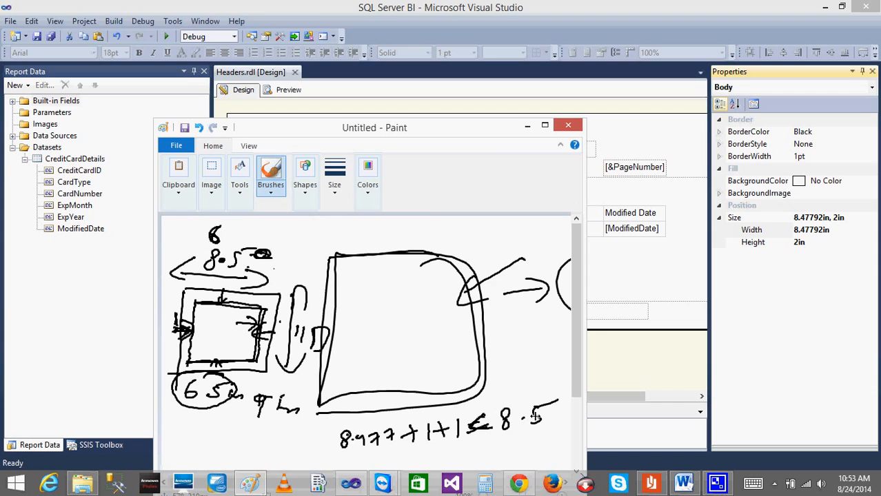
pyautogui.click(527, 124)
# View the report's interactive size width and height, and open the Report Properties page setup.
pyautogui.click(544, 355)
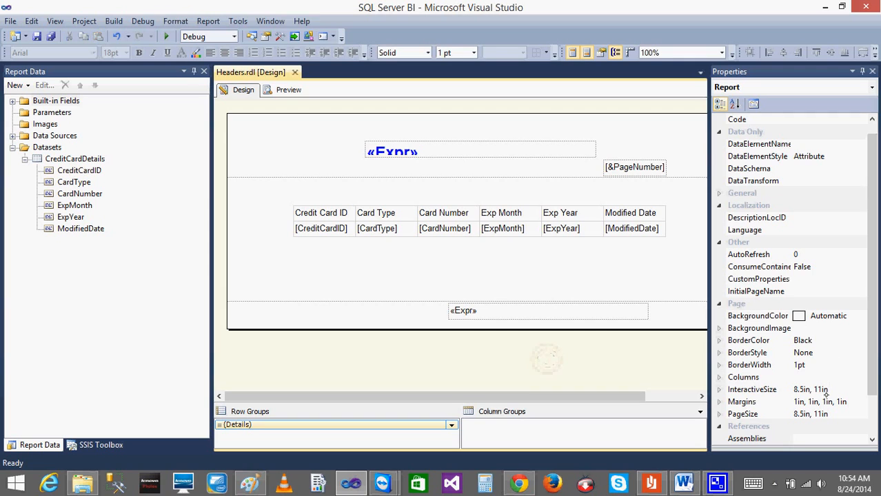
pyautogui.click(720, 389)
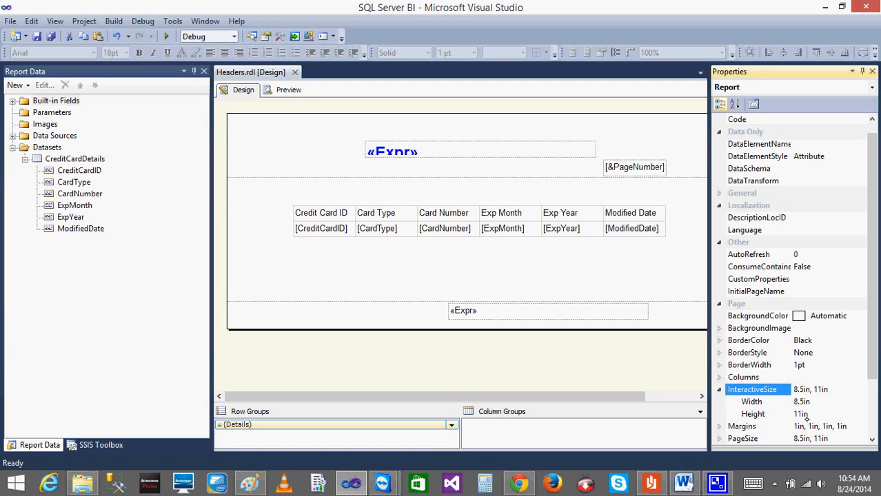
pyautogui.click(673, 365)
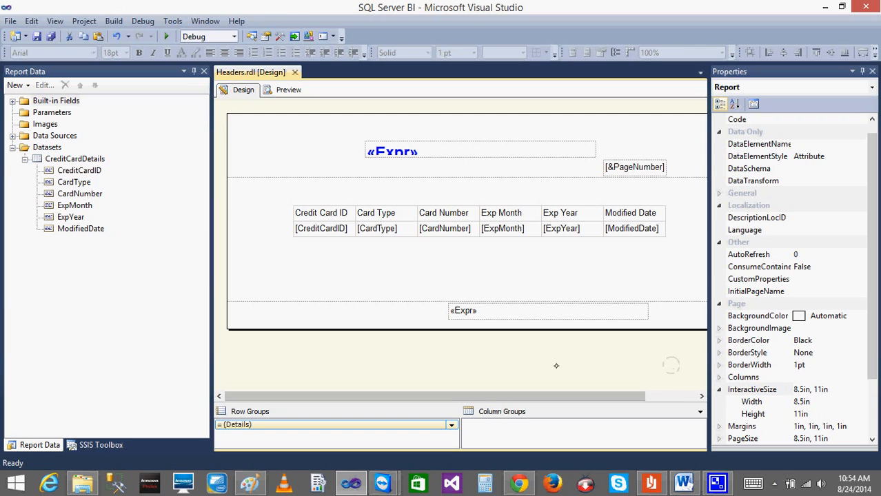
pyautogui.rightClick(462, 361)
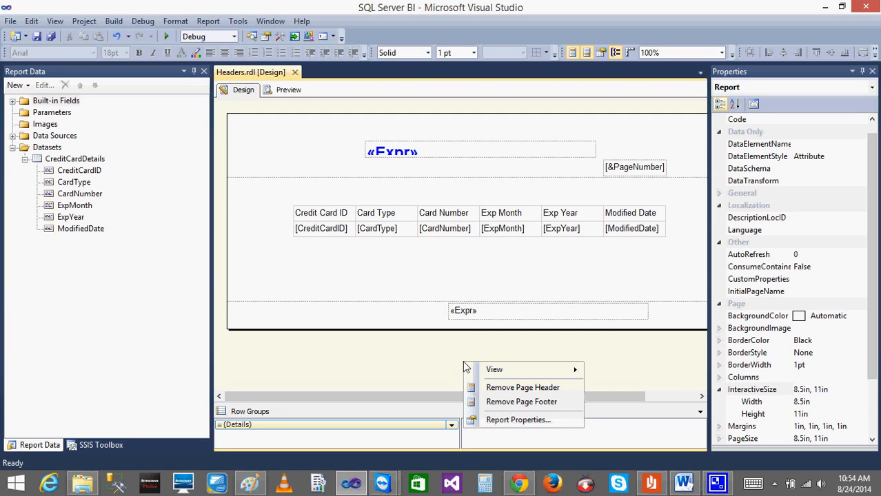
pyautogui.click(519, 420)
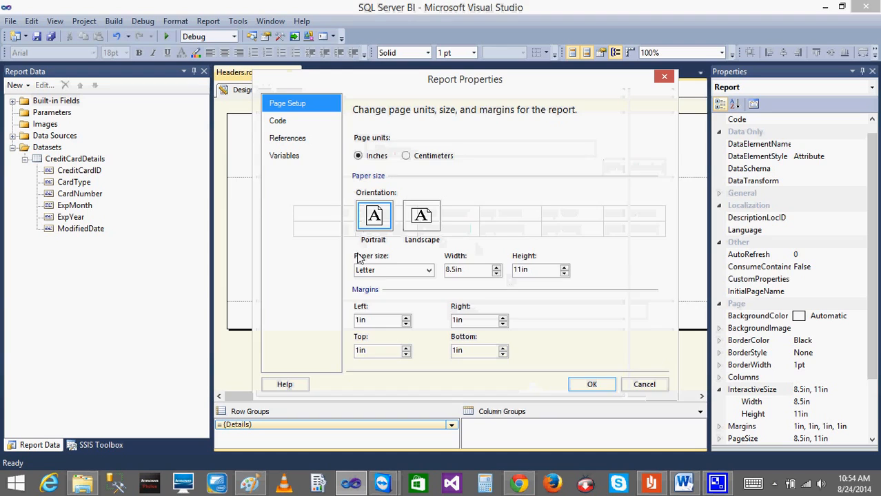
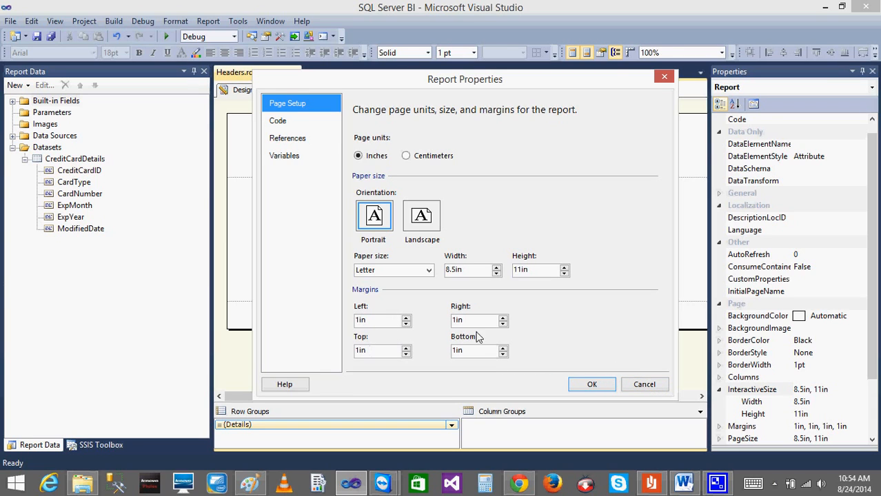
# Cancel the report properties and compare the report's page properties with the width and height of the report body.
pyautogui.click(649, 385)
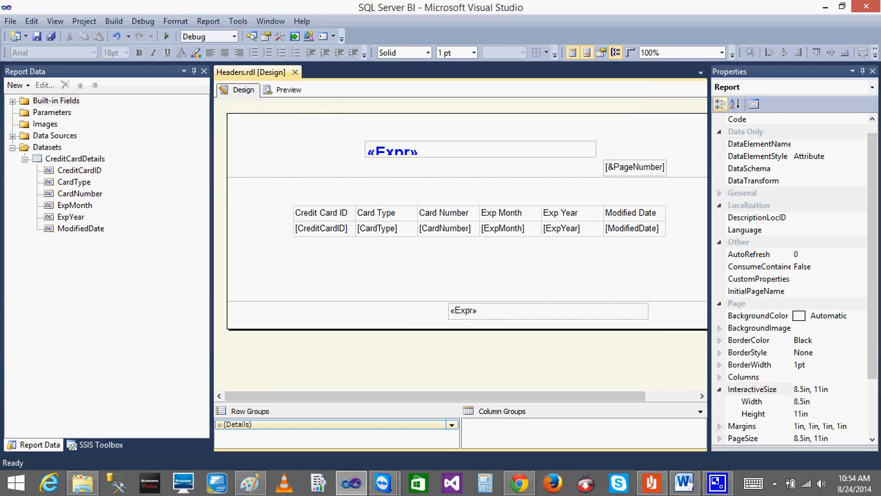
pyautogui.click(858, 329)
pyautogui.moveTo(872, 354); pyautogui.dragTo(874, 421)
pyautogui.click(531, 263)
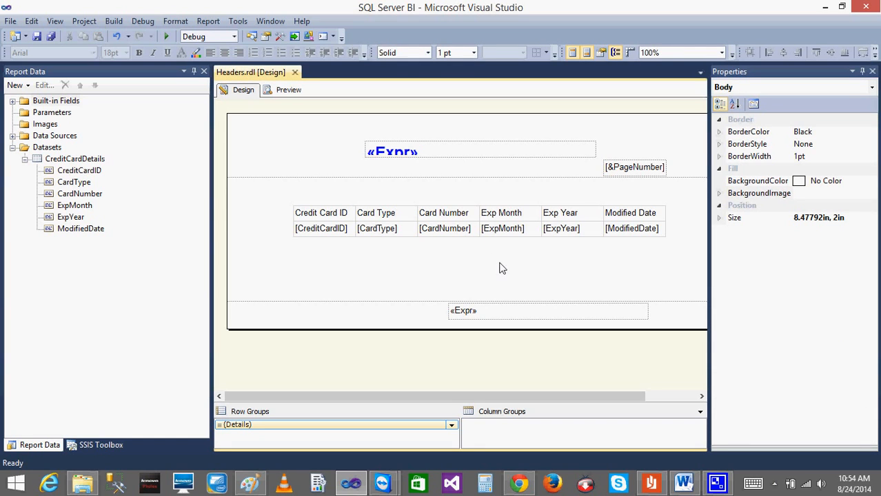
pyautogui.click(526, 363)
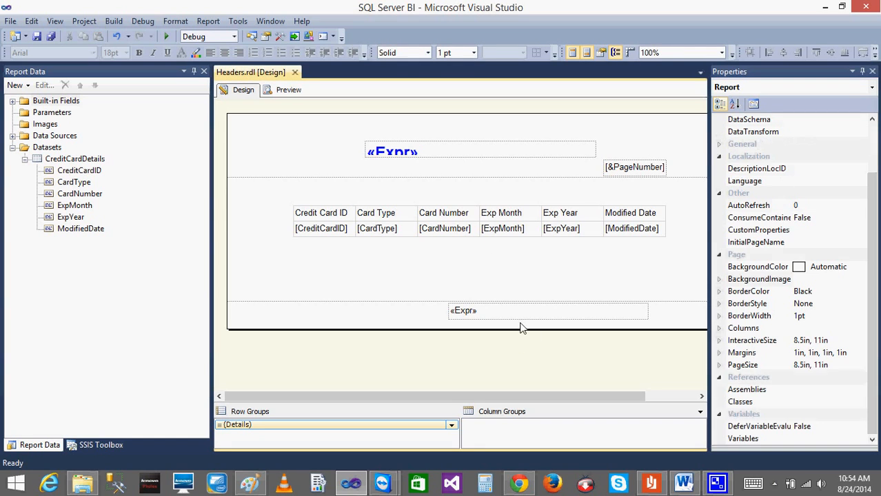
pyautogui.click(522, 256)
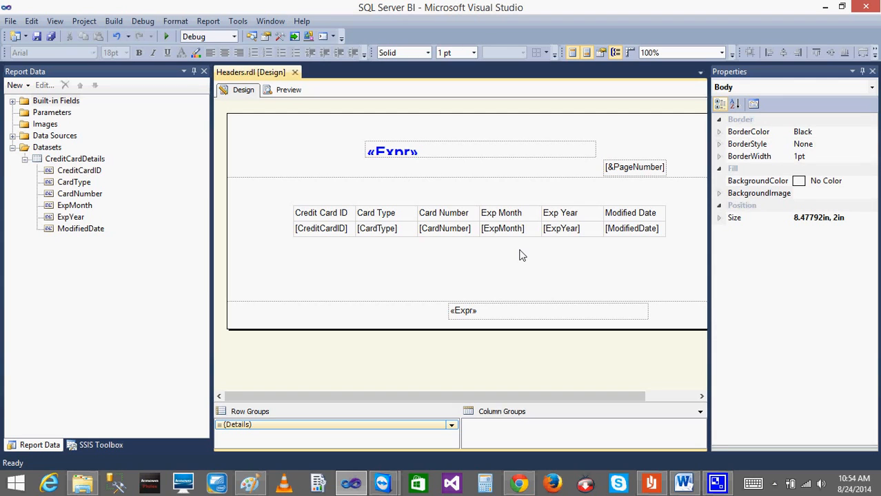
pyautogui.click(718, 218)
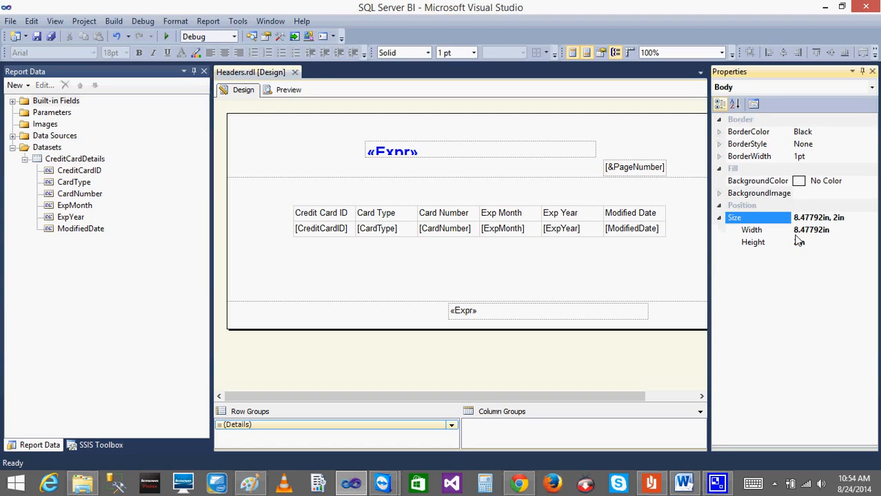
# Review the report's page setup against the body's width and height, and leave paper size and margins as they are.
pyautogui.rightClick(562, 367)
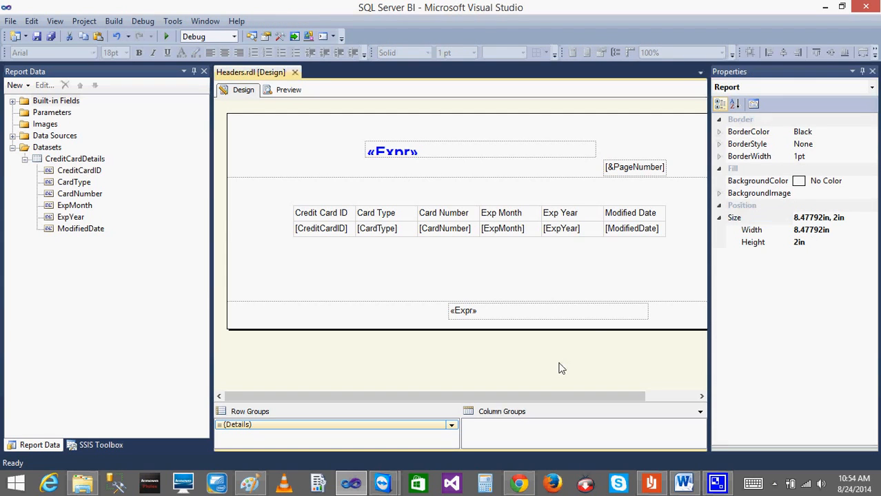
pyautogui.click(613, 422)
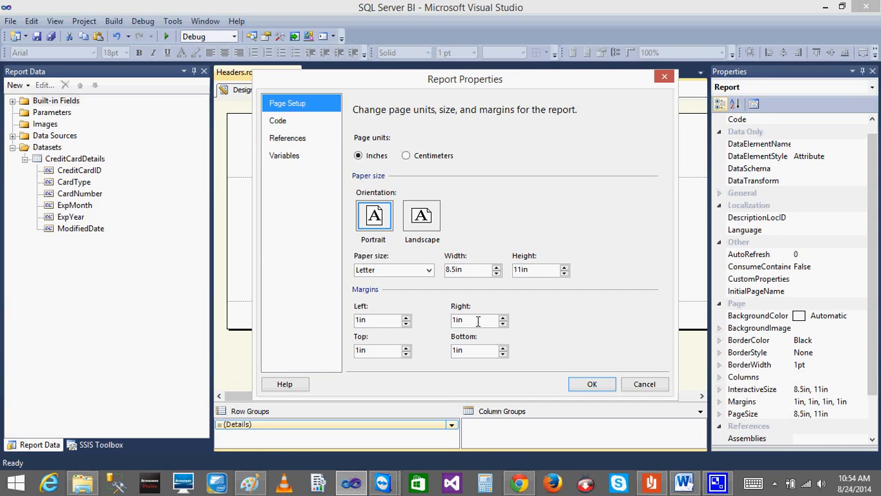
pyautogui.click(601, 384)
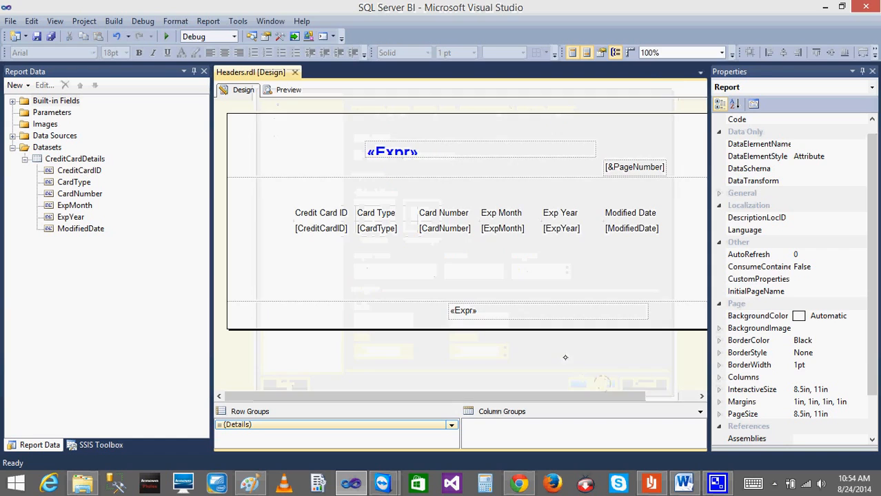
pyautogui.click(549, 278)
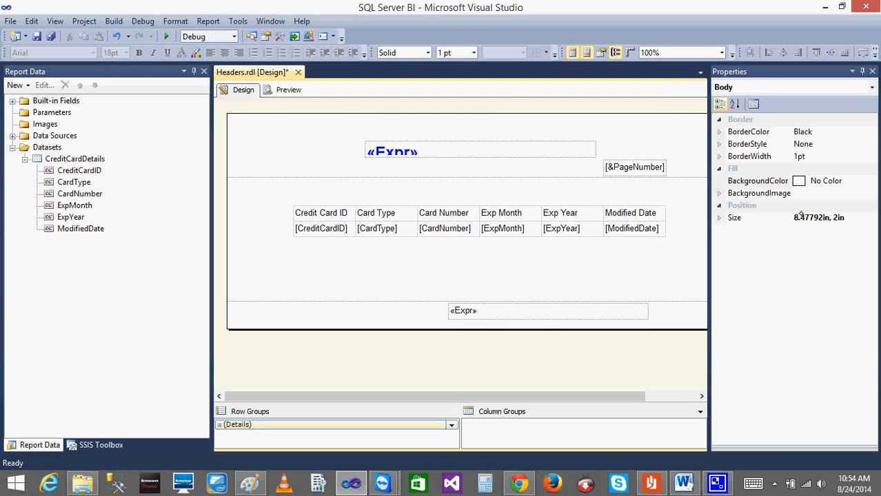
pyautogui.click(719, 218)
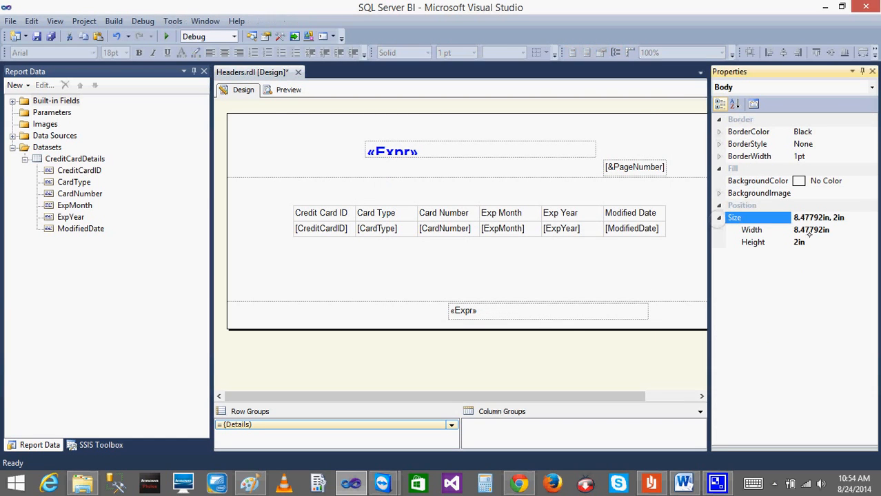
pyautogui.click(553, 352)
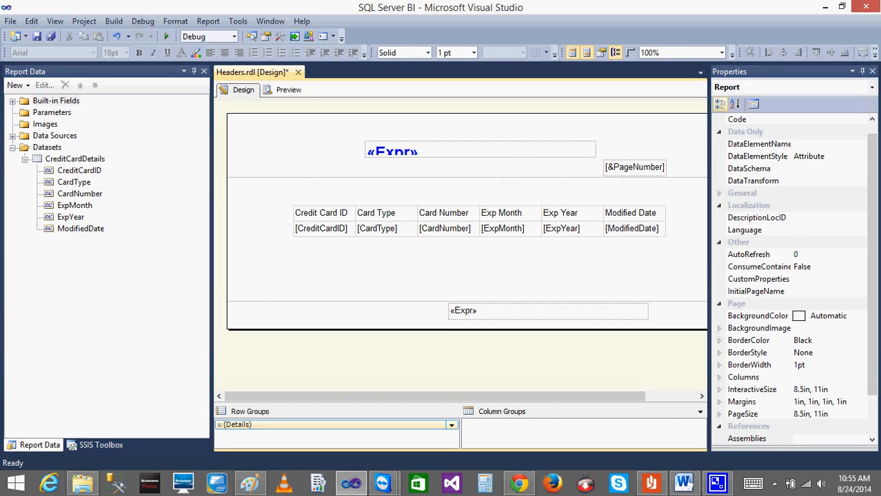
pyautogui.rightClick(558, 351)
pyautogui.click(610, 410)
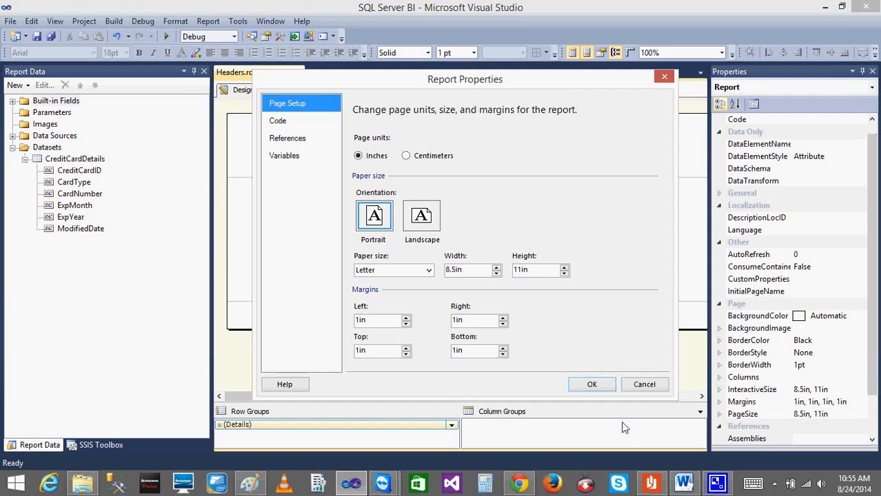
pyautogui.click(643, 385)
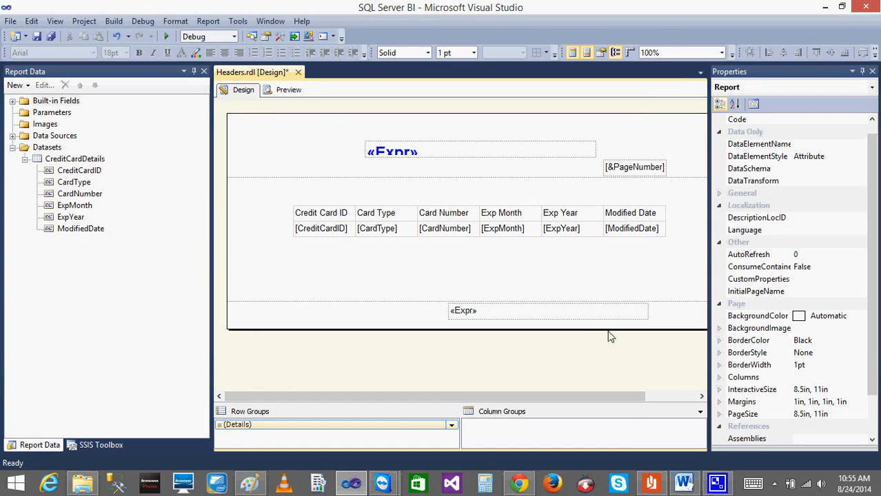
# Switch to Paint, handwrite the check 10.4 <= 8.5 under the formula, circle 8.477 and 10.4, and minimize Paint without closing it.
pyautogui.click(250, 483)
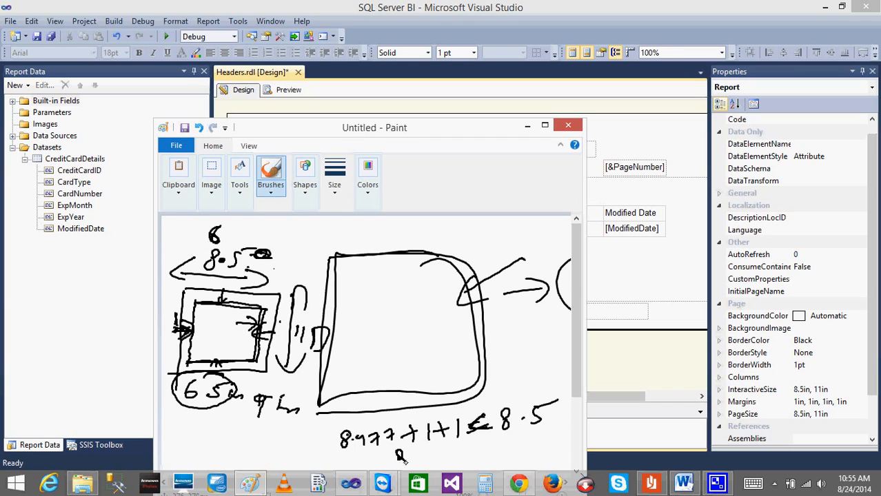
pyautogui.moveTo(397, 466); pyautogui.dragTo(432, 470)
pyautogui.moveTo(467, 446); pyautogui.dragTo(476, 460)
pyautogui.moveTo(493, 442)
pyautogui.mouseDown()
pyautogui.moveTo(489, 452)
pyautogui.moveTo(536, 430)
pyautogui.mouseUp()
pyautogui.click(506, 447)
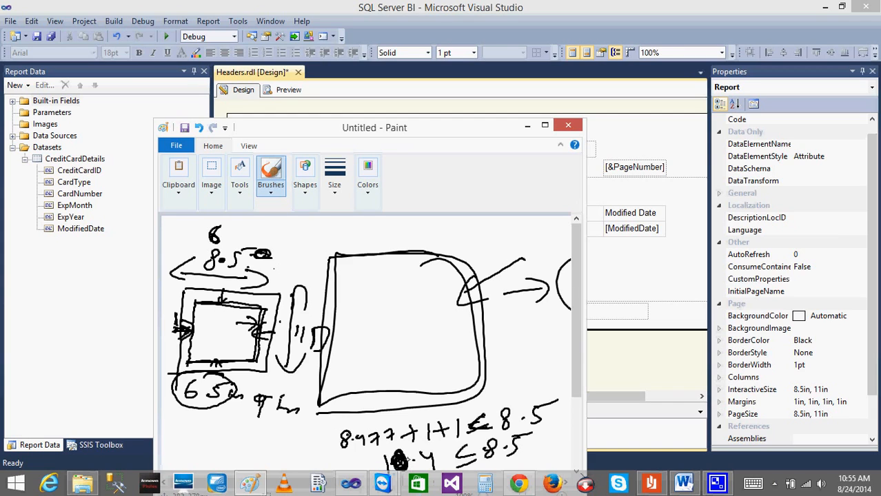
pyautogui.moveTo(384, 461)
pyautogui.mouseDown()
pyautogui.moveTo(438, 466)
pyautogui.moveTo(396, 442)
pyautogui.moveTo(381, 449)
pyautogui.mouseUp()
pyautogui.moveTo(368, 419)
pyautogui.mouseDown()
pyautogui.moveTo(347, 415)
pyautogui.moveTo(397, 455)
pyautogui.moveTo(397, 433)
pyautogui.mouseUp()
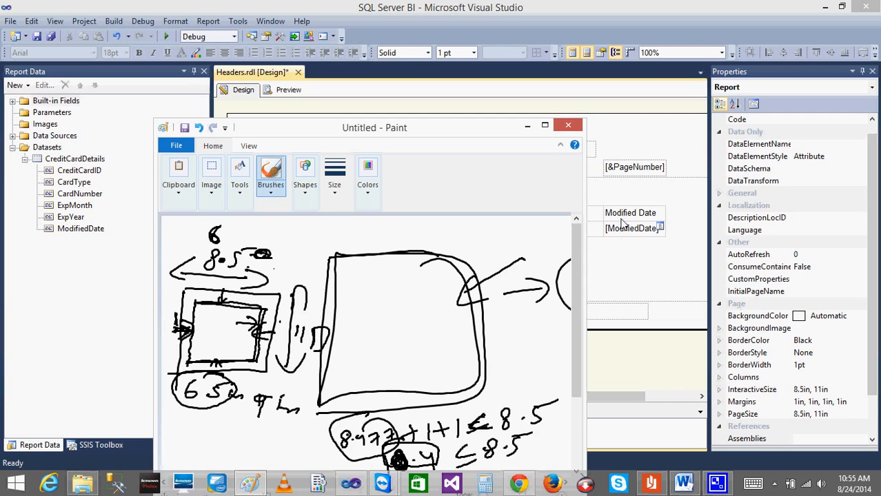
pyautogui.click(567, 125)
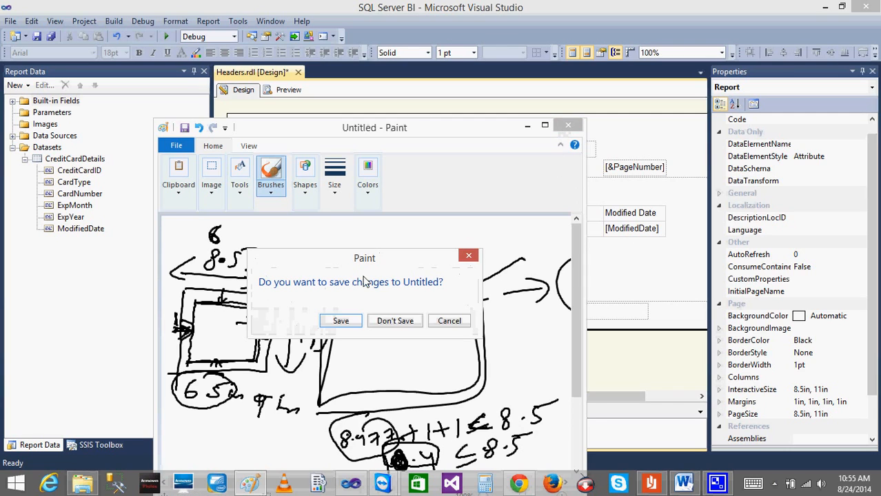
pyautogui.click(454, 321)
pyautogui.click(528, 127)
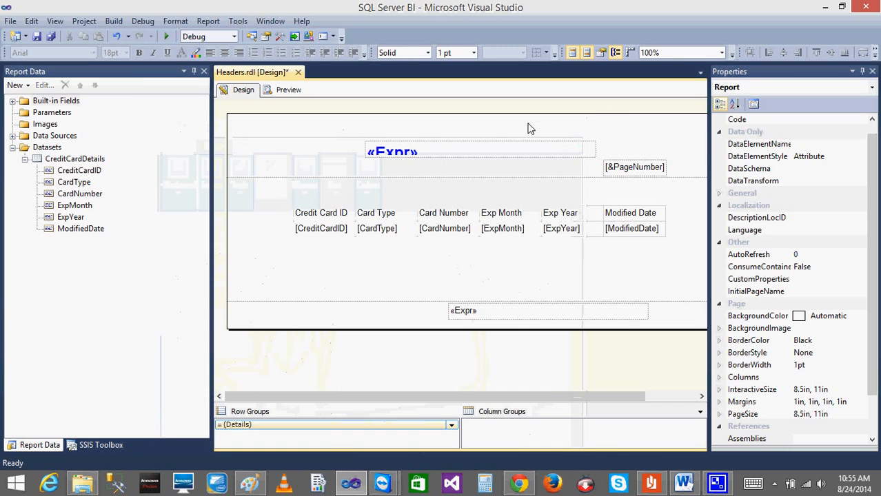
# Move the credit card table to the upper-left corner of the report body.
pyautogui.click(290, 231)
pyautogui.click(312, 230)
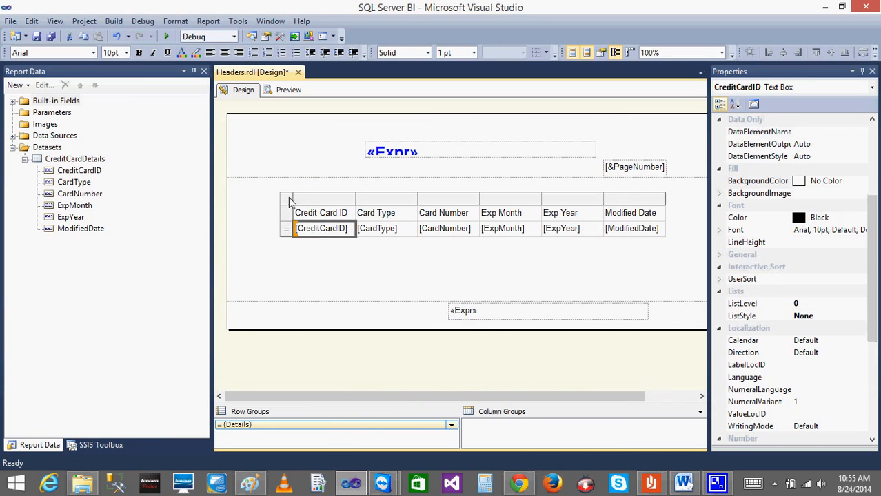
pyautogui.click(291, 202)
pyautogui.moveTo(304, 205); pyautogui.dragTo(240, 184)
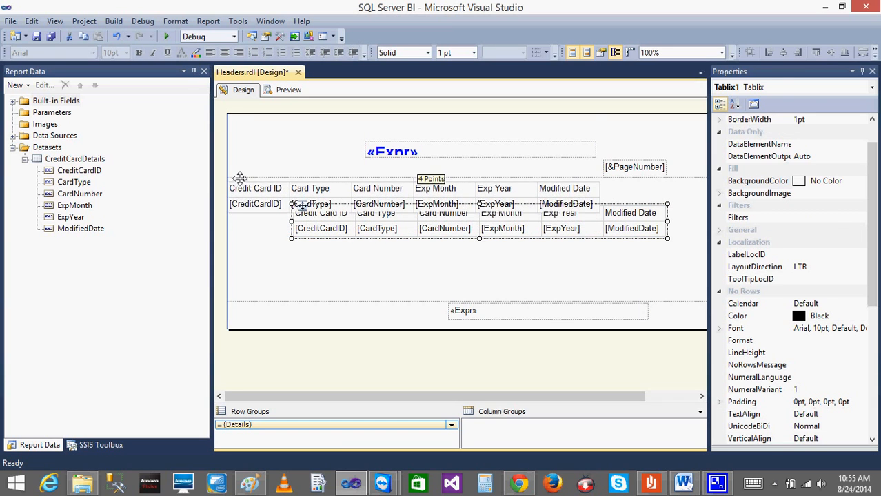
# Move the header's title text box left above the table and align the page number box with the table's right edge.
pyautogui.click(400, 146)
pyautogui.moveTo(373, 141); pyautogui.dragTo(284, 133)
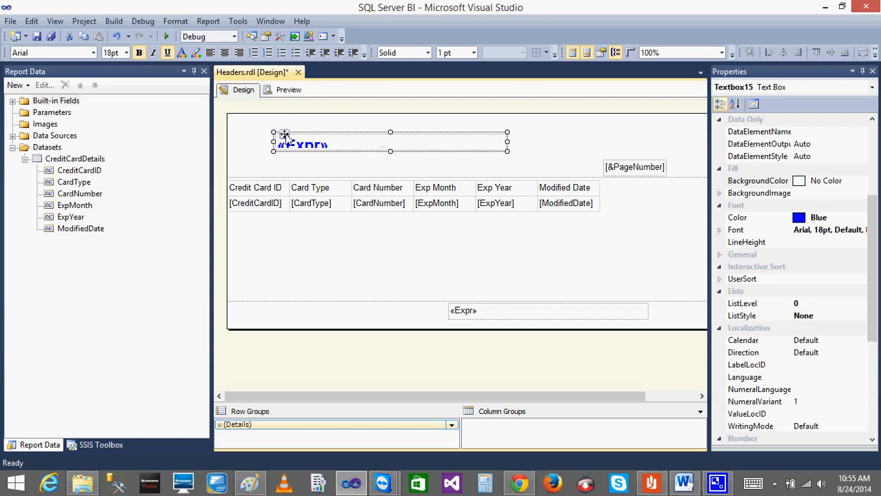
pyautogui.doubleClick(627, 167)
pyautogui.click(596, 168)
pyautogui.click(608, 163)
pyautogui.moveTo(610, 162); pyautogui.dragTo(550, 159)
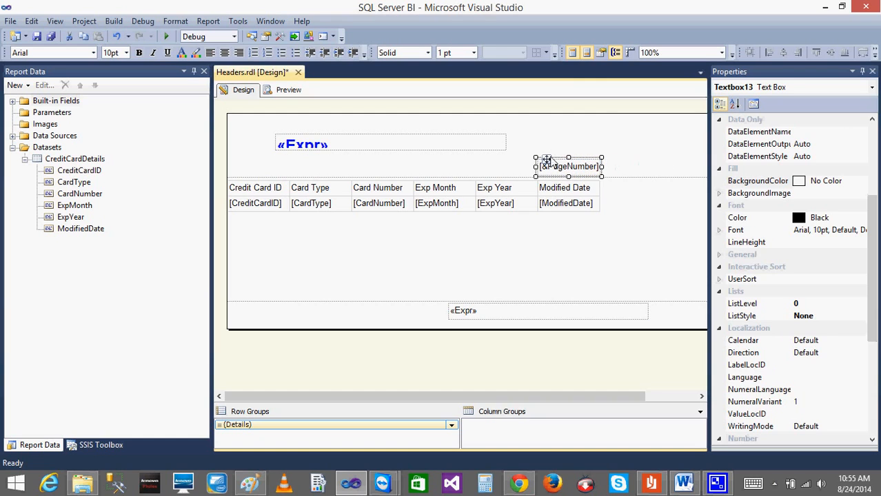
# Move the footer's expression text box left so its right edge lines up with the table.
pyautogui.click(615, 269)
pyautogui.click(586, 325)
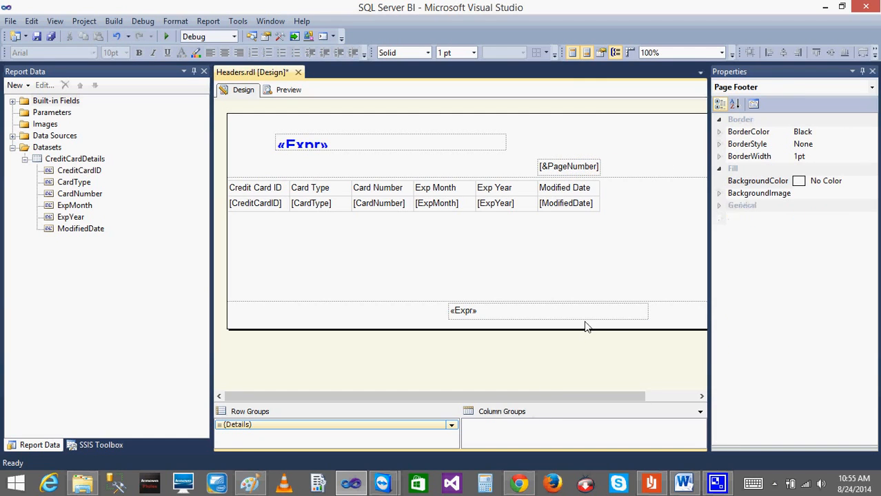
pyautogui.click(517, 319)
pyautogui.moveTo(457, 304); pyautogui.dragTo(417, 304)
# Narrow the report body to the table's right edge, 6 in wide, and check its width property.
pyautogui.click(664, 249)
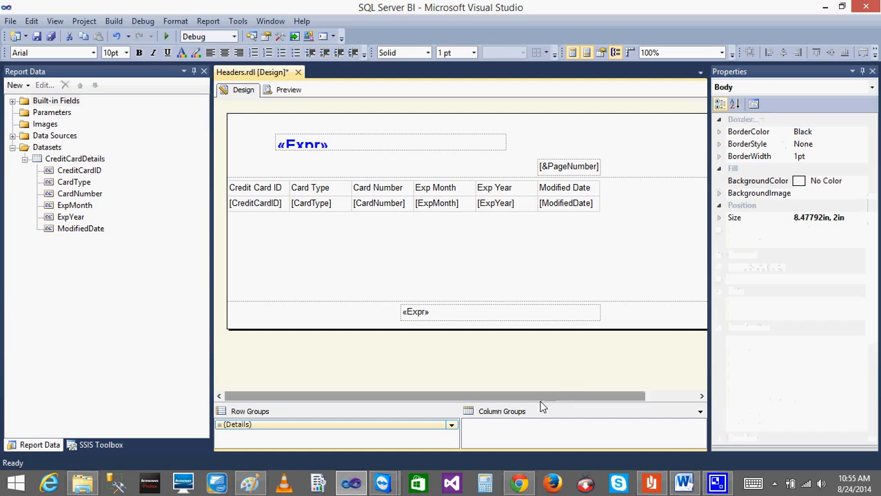
pyautogui.moveTo(528, 401); pyautogui.dragTo(649, 395)
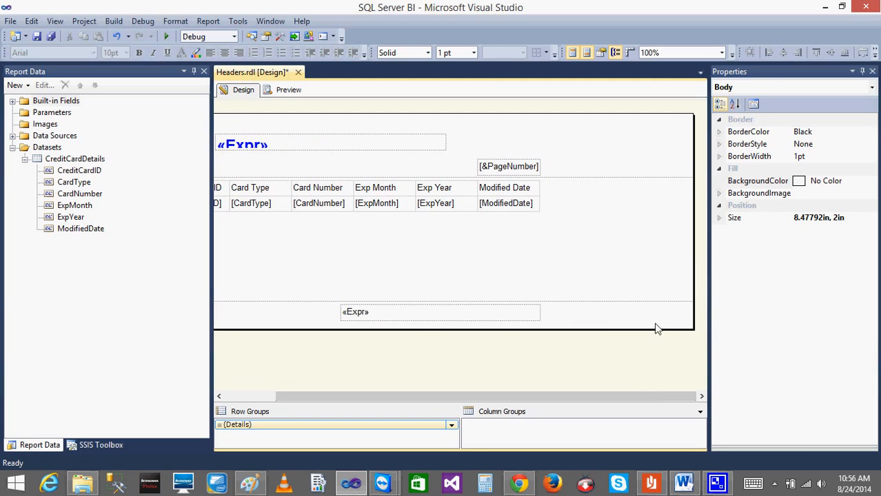
pyautogui.moveTo(694, 240); pyautogui.dragTo(540, 246)
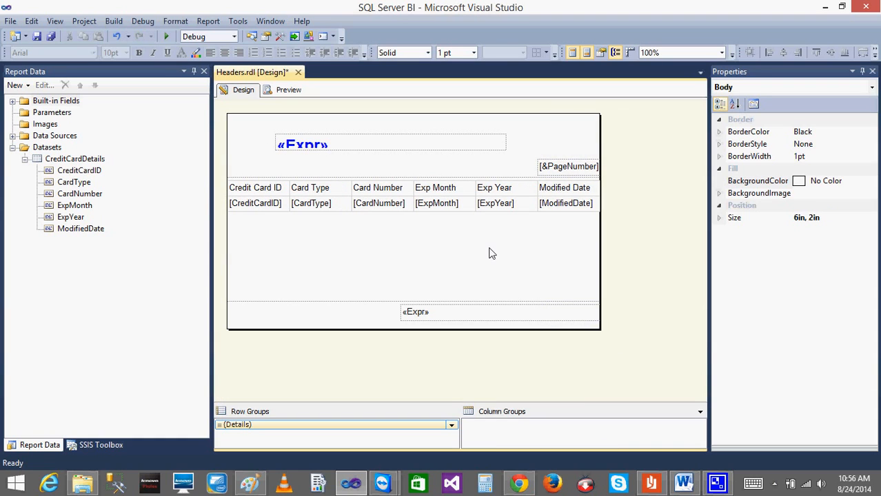
pyautogui.click(718, 218)
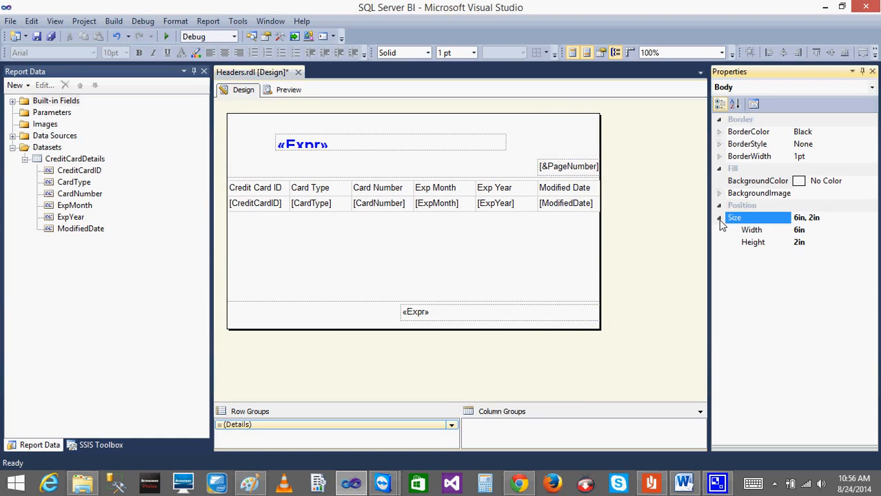
pyautogui.click(799, 231)
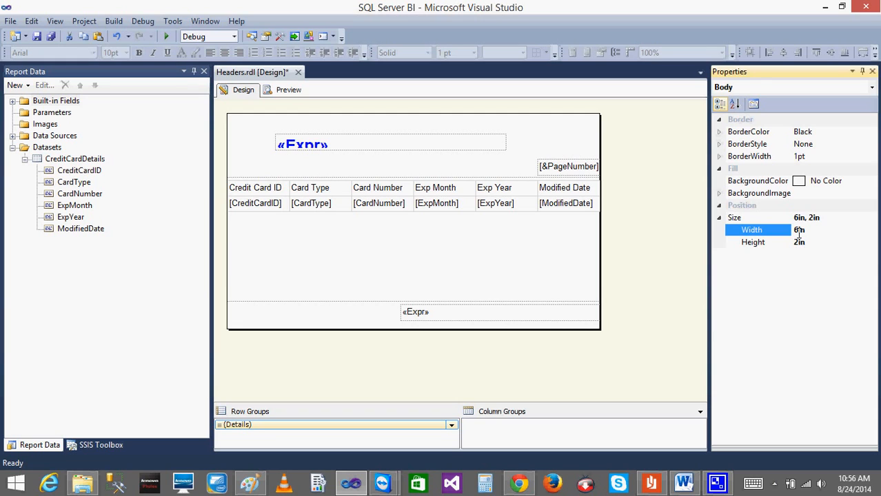
pyautogui.click(603, 365)
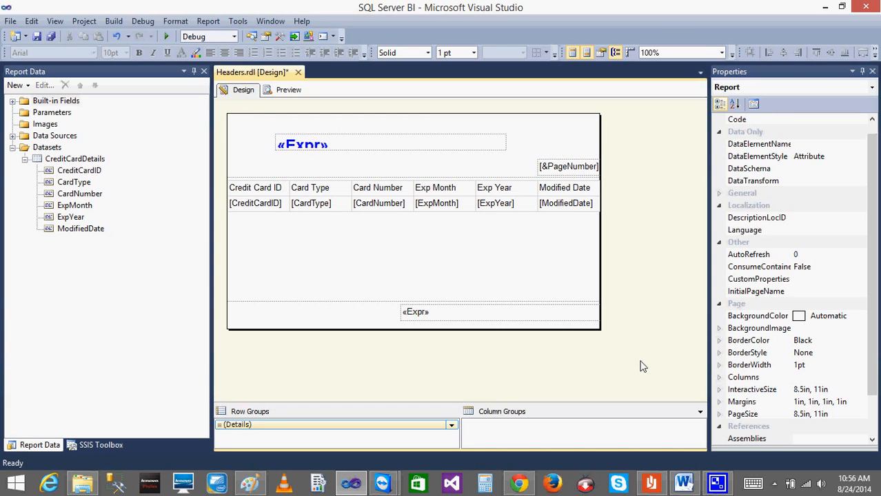
# Preview the report in print layout and examine the first page down to its footer.
pyautogui.click(288, 90)
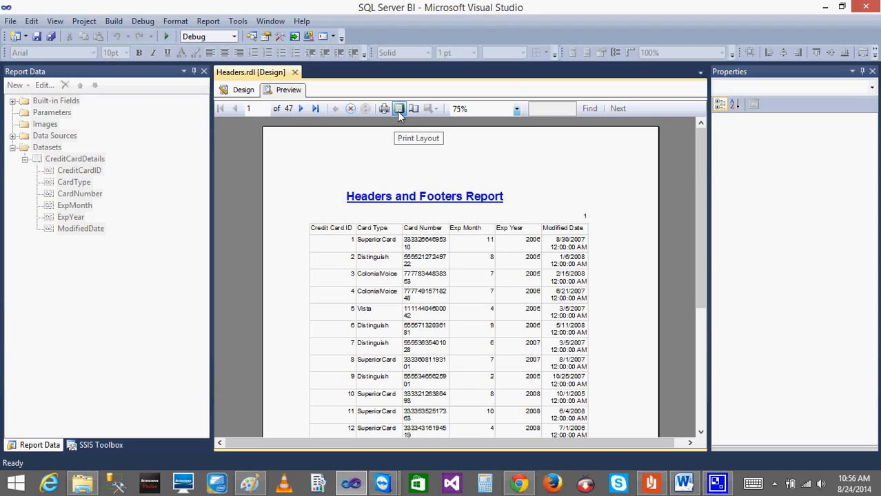
pyautogui.click(398, 111)
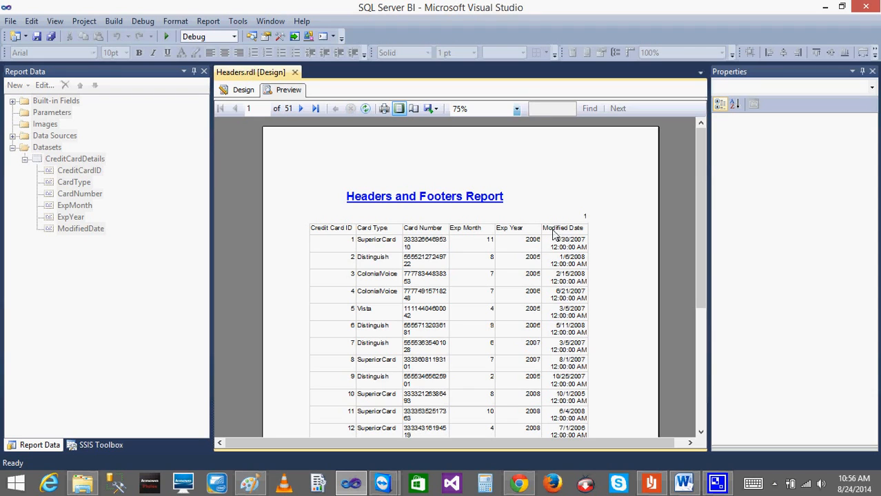
pyautogui.moveTo(696, 195); pyautogui.dragTo(695, 357)
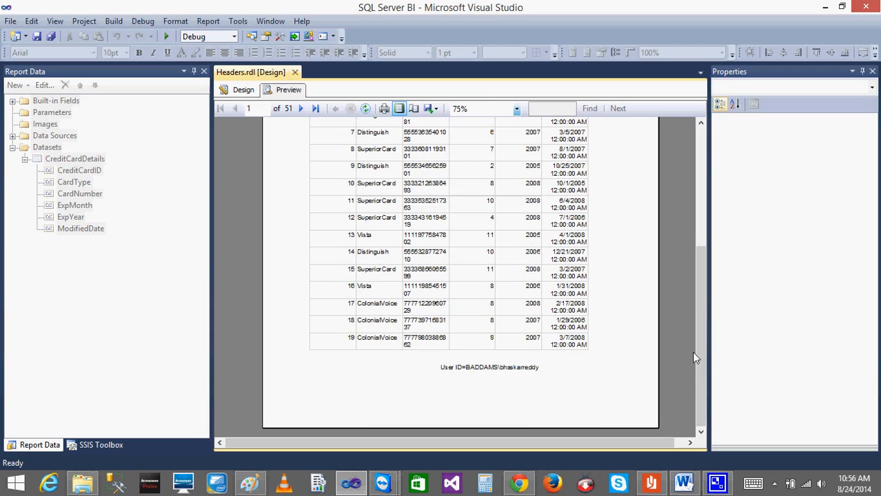
# Page forward through the print layout to page 24, and return to the report design with the body selected.
pyautogui.click(301, 109)
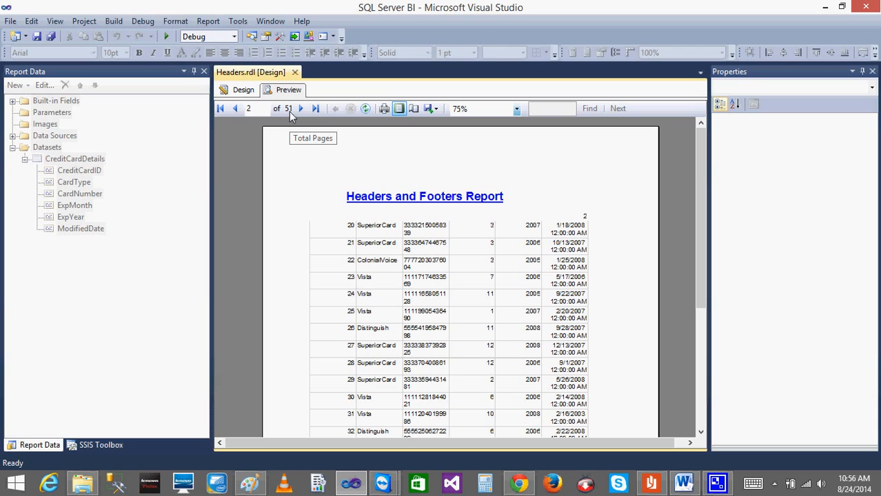
pyautogui.click(301, 110)
pyautogui.click(301, 111)
pyautogui.click(301, 110)
pyautogui.click(301, 111)
pyautogui.click(301, 111)
pyautogui.click(301, 110)
pyautogui.click(301, 110)
pyautogui.click(301, 111)
pyautogui.tripleClick(301, 111)
pyautogui.tripleClick(302, 111)
pyautogui.tripleClick(303, 110)
pyautogui.tripleClick(303, 110)
pyautogui.doubleClick(304, 111)
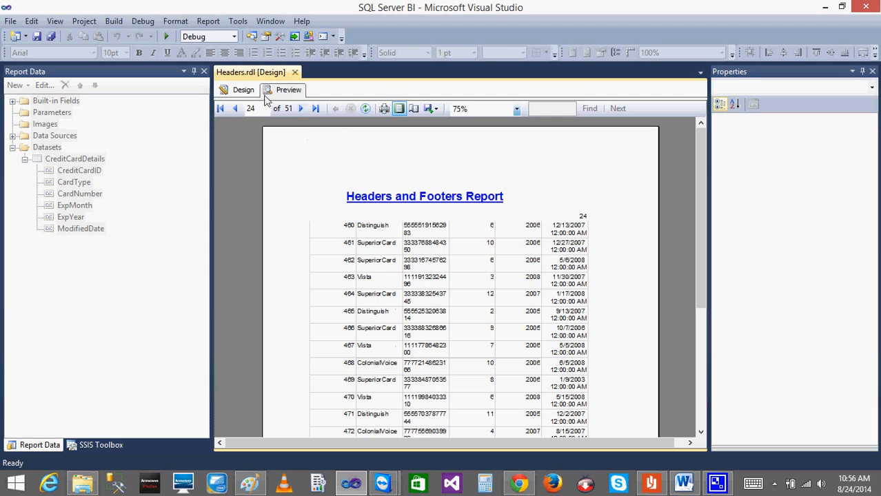
pyautogui.click(241, 90)
pyautogui.click(502, 273)
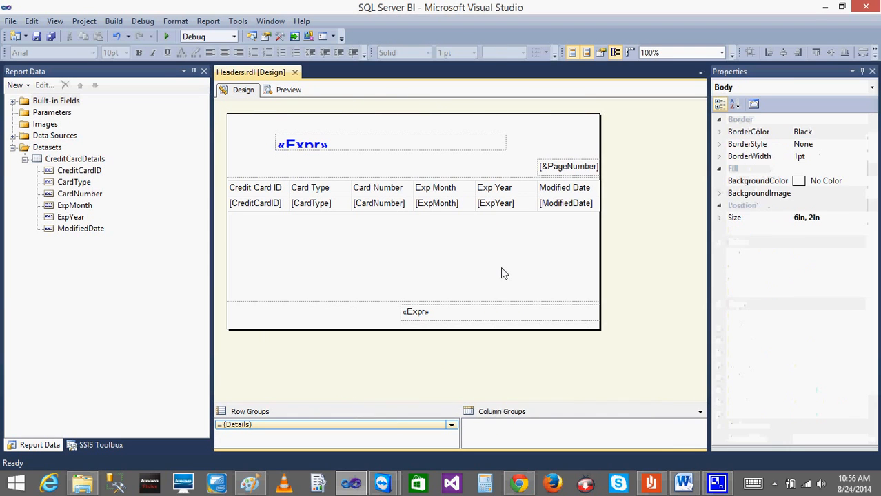
# Compare the body's width property with the paper width and the left and right margins in the report's page setup.
pyautogui.click(719, 218)
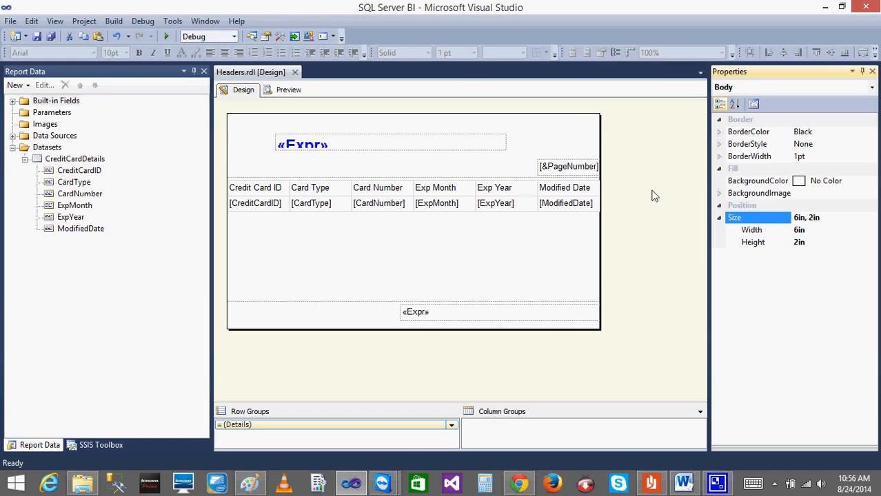
pyautogui.click(502, 288)
pyautogui.click(480, 381)
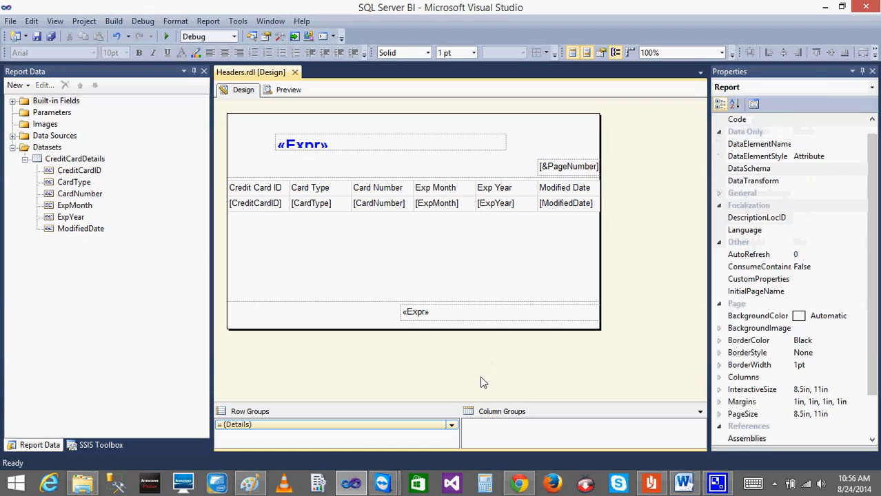
pyautogui.rightClick(481, 379)
pyautogui.click(532, 435)
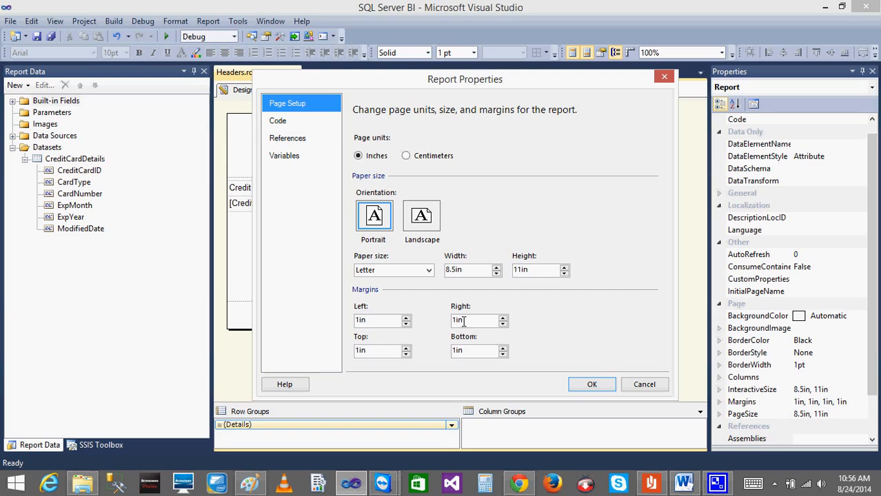
pyautogui.click(472, 271)
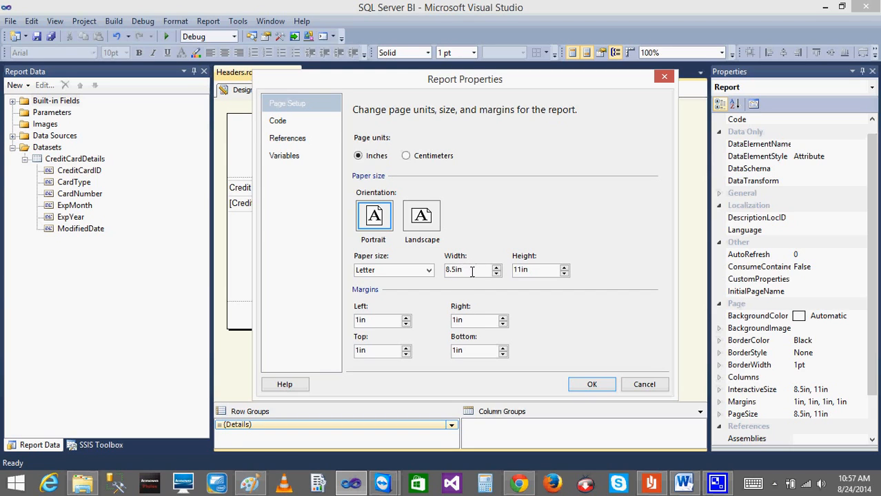
pyautogui.click(638, 388)
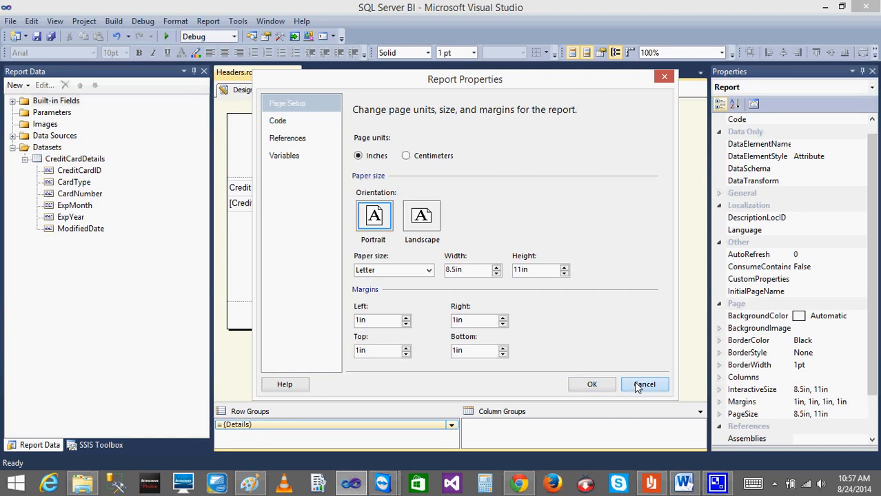
pyautogui.click(523, 255)
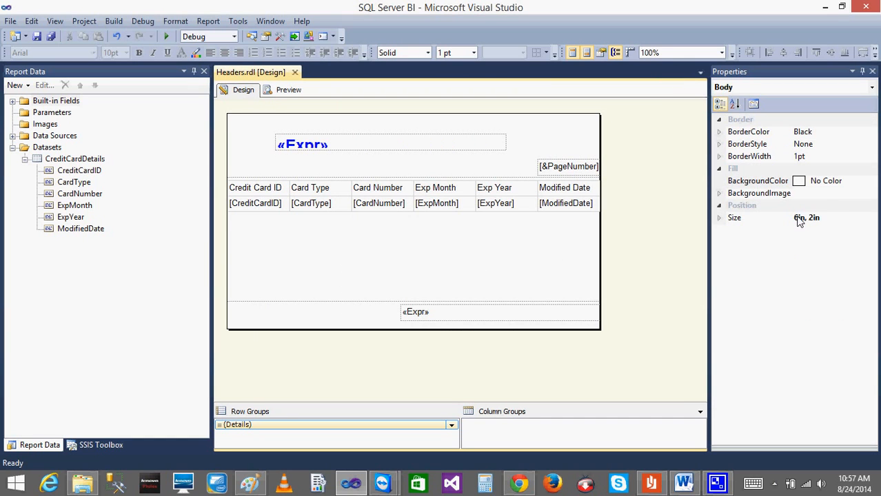
pyautogui.click(719, 218)
pyautogui.rightClick(467, 383)
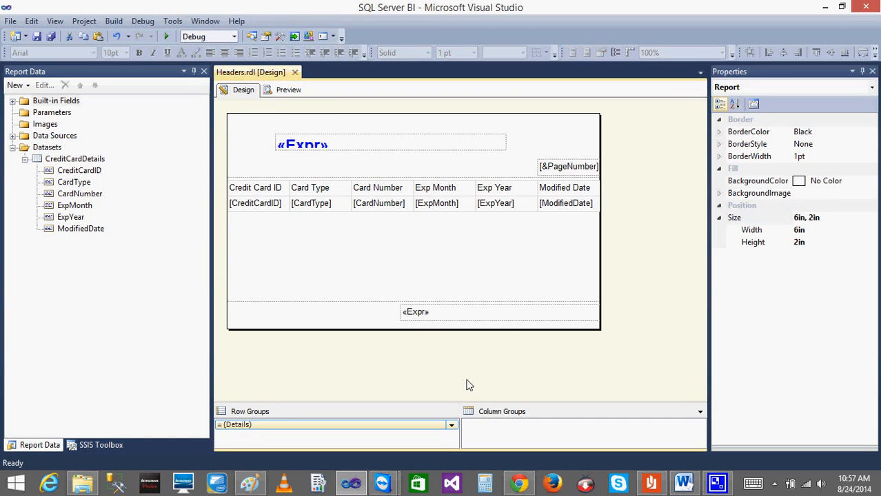
pyautogui.click(508, 439)
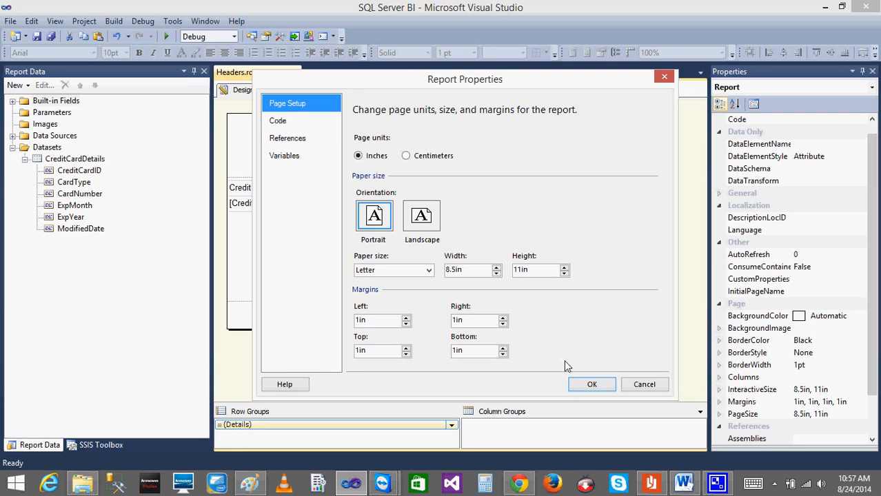
pyautogui.click(591, 384)
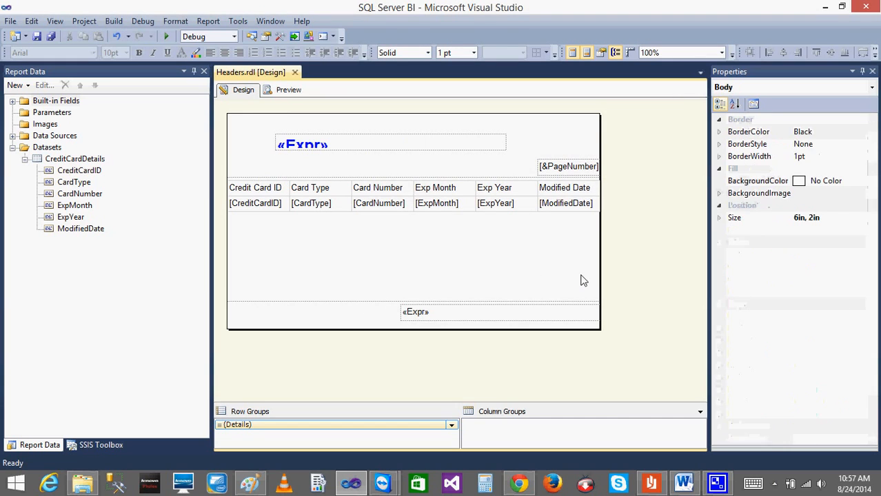
# Widen the report body past the table's right edge, preview the first pages in print layout, and return to the design.
pyautogui.moveTo(599, 280); pyautogui.dragTo(694, 271)
pyautogui.click(508, 192)
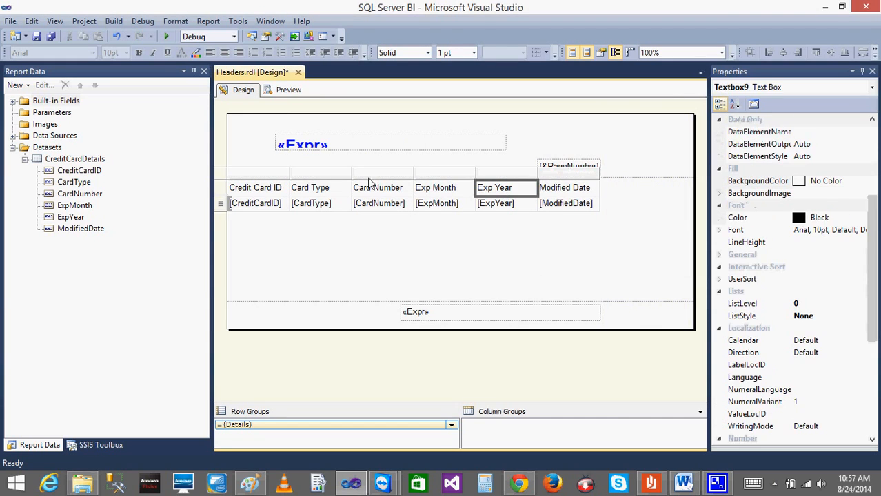
pyautogui.click(288, 90)
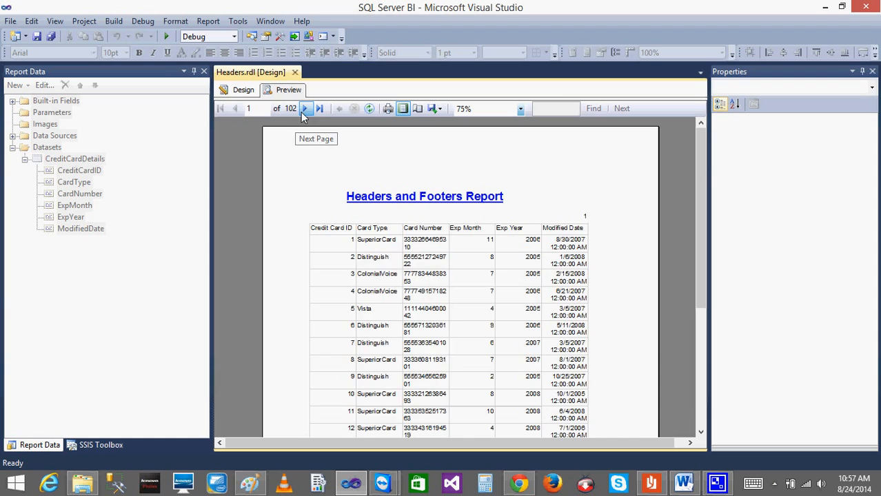
pyautogui.click(300, 111)
pyautogui.click(235, 110)
pyautogui.click(241, 89)
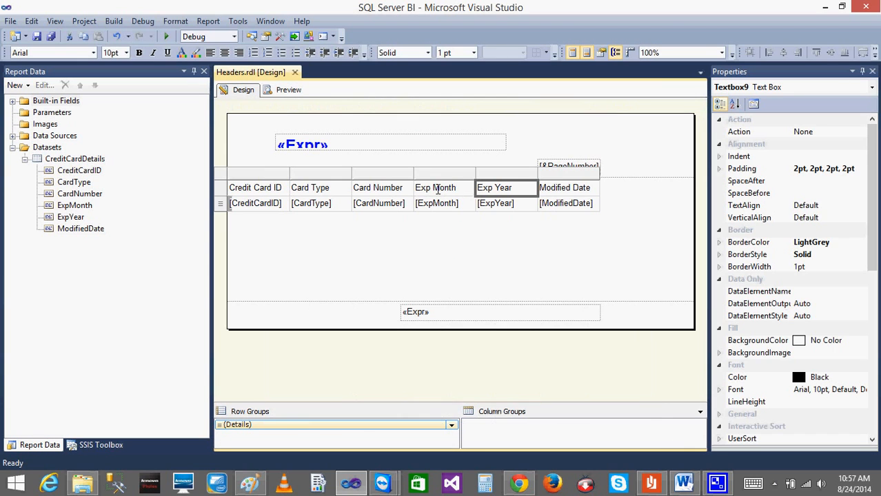
# Widen the Card Number, Exp Year and Card Type columns so the report body becomes about 7.82 in wide.
pyautogui.click(414, 172)
pyautogui.moveTo(415, 172); pyautogui.dragTo(460, 181)
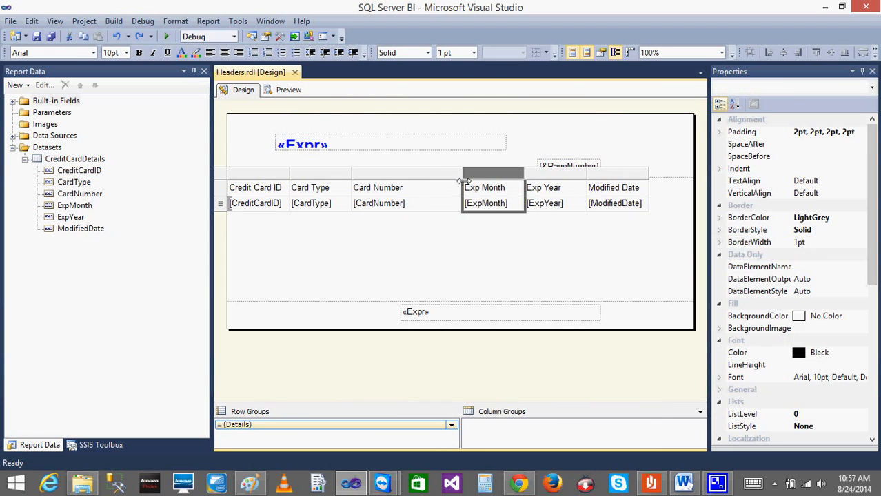
pyautogui.click(587, 178)
pyautogui.moveTo(587, 178); pyautogui.dragTo(611, 188)
pyautogui.click(356, 174)
pyautogui.moveTo(348, 178); pyautogui.dragTo(387, 179)
pyautogui.click(407, 253)
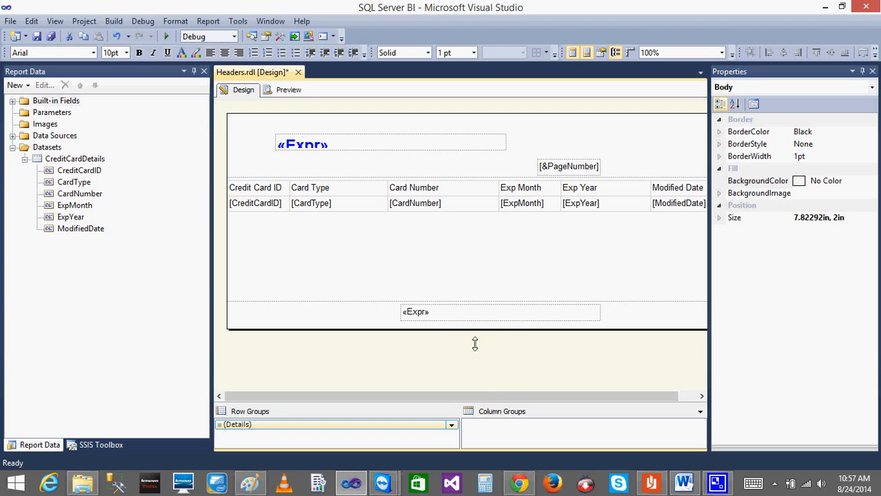
pyautogui.rightClick(543, 394)
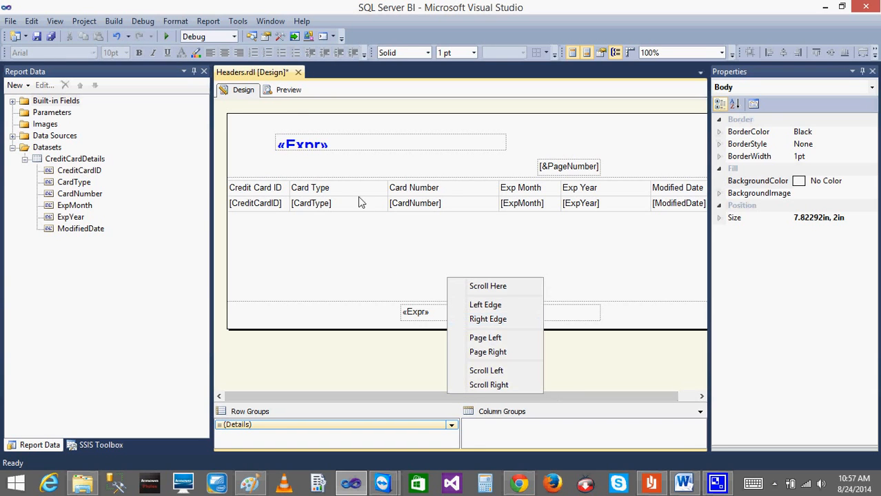
# Preview the widened table on pages 1 and 2 of the print layout, and return to the report design.
pyautogui.click(278, 91)
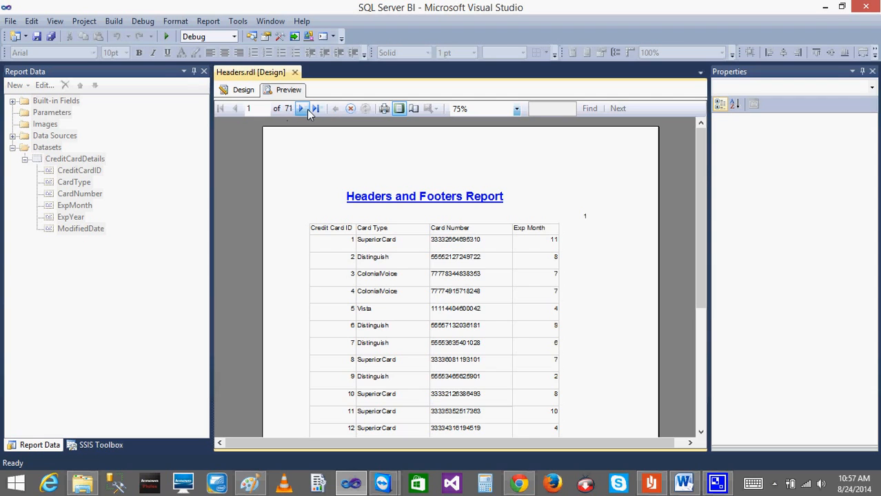
pyautogui.click(301, 108)
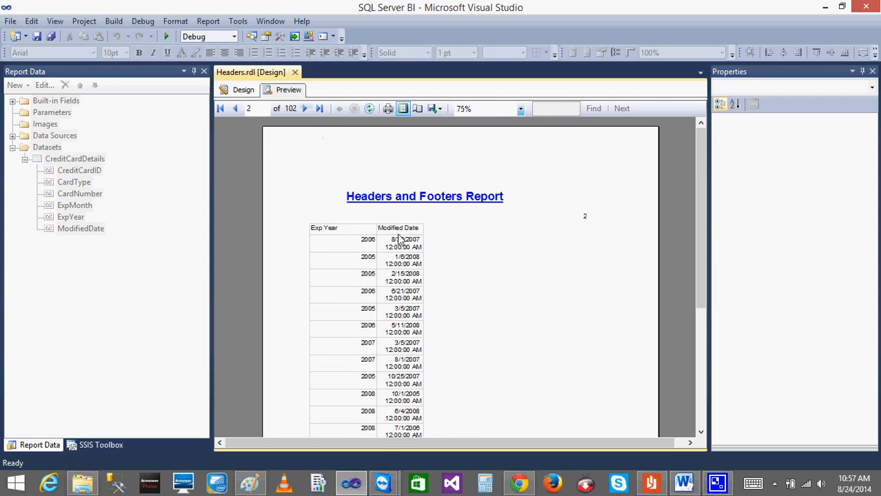
pyautogui.click(235, 90)
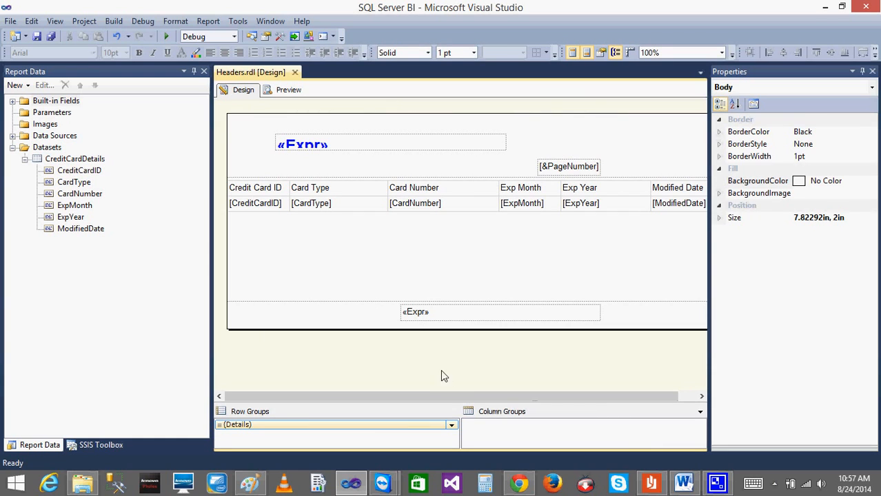
# Check the widened body's width against the page size and margins in the report properties, leaving the settings as they are.
pyautogui.click(440, 376)
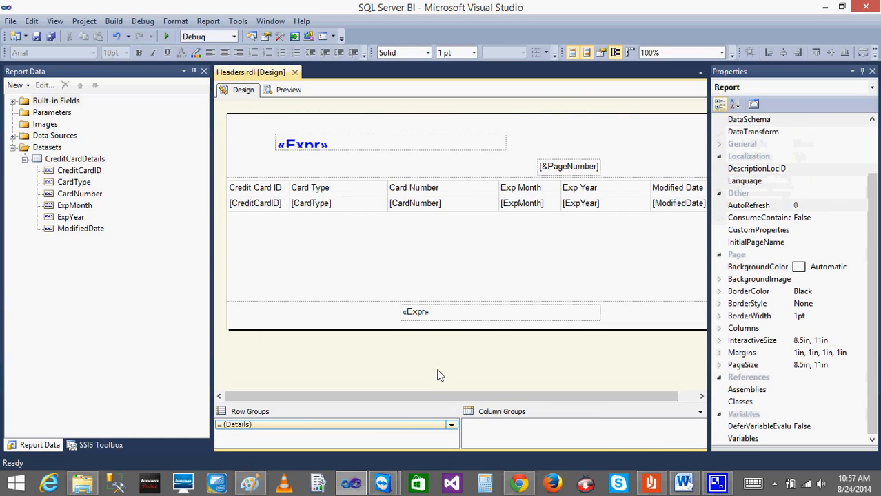
pyautogui.click(450, 281)
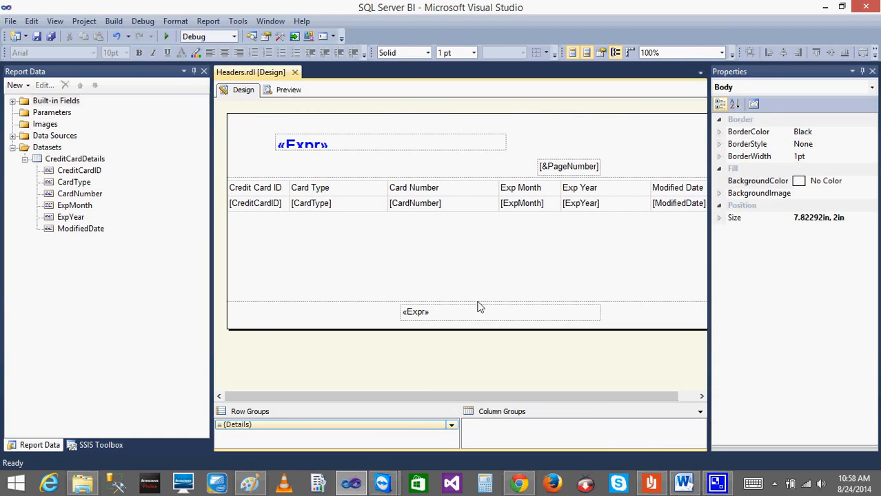
pyautogui.click(486, 365)
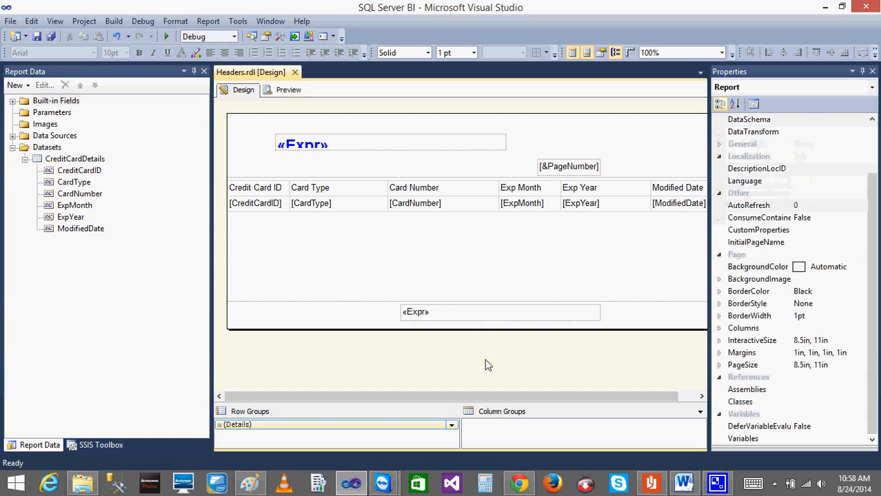
pyautogui.click(483, 277)
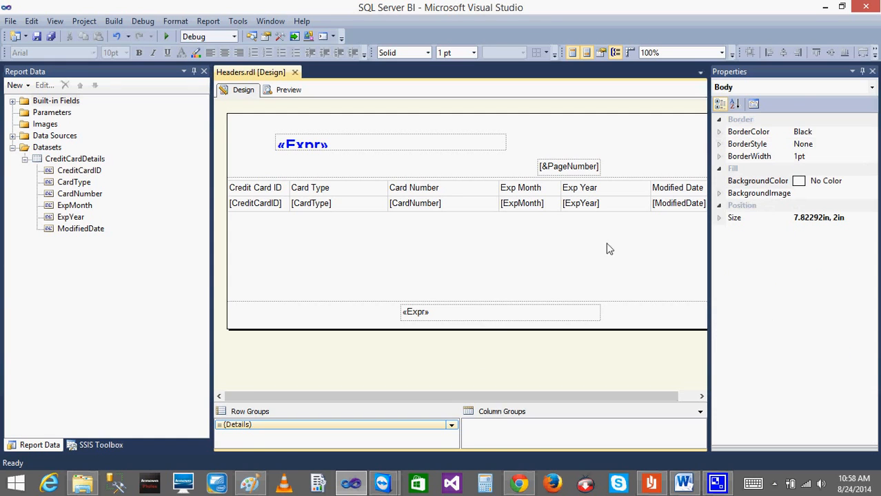
pyautogui.click(720, 219)
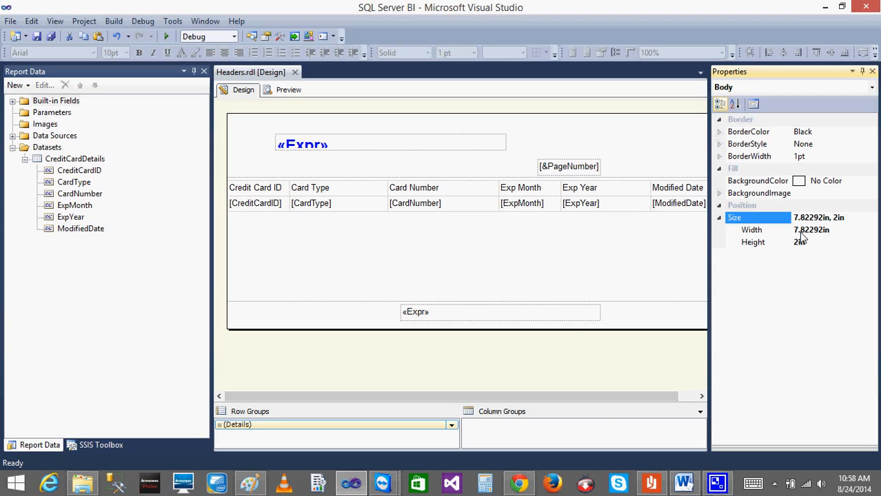
pyautogui.rightClick(507, 371)
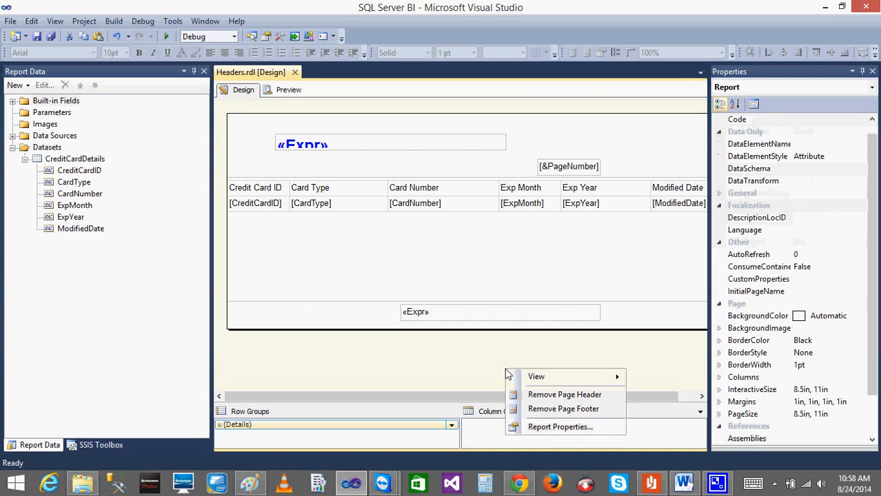
pyautogui.click(560, 427)
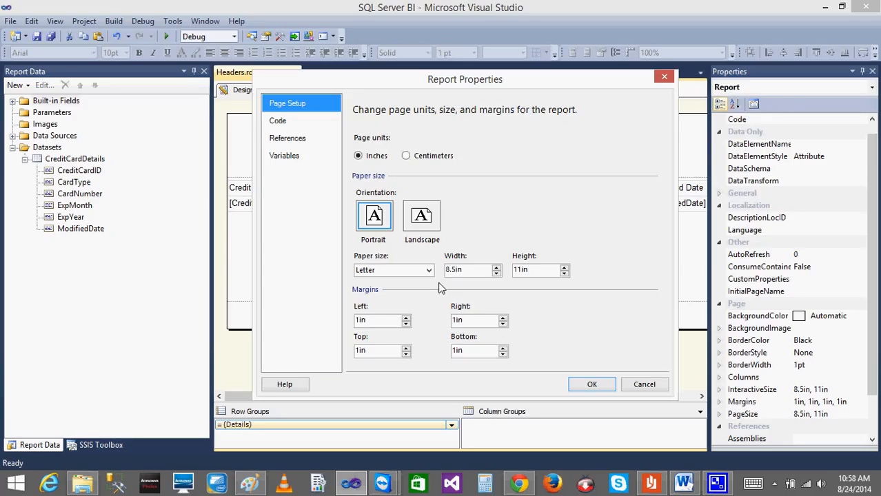
pyautogui.click(644, 384)
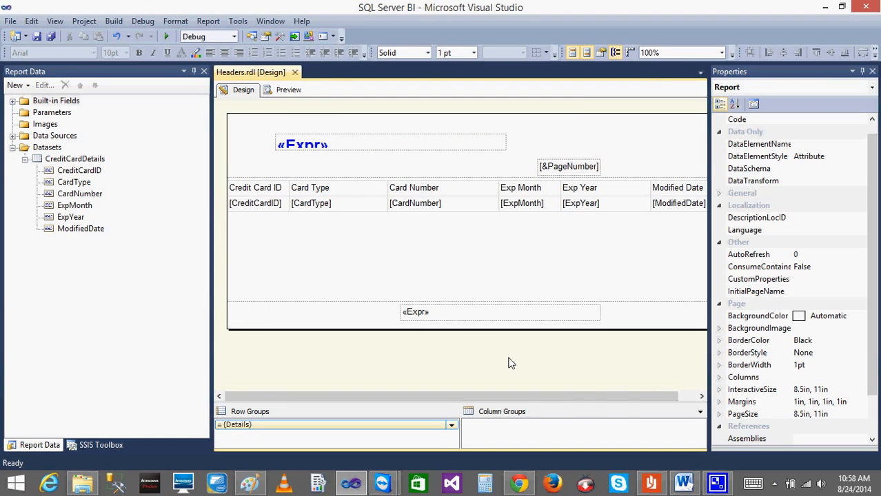
# Set the report's left and right page margins to 0 in.
pyautogui.rightClick(510, 359)
pyautogui.click(564, 417)
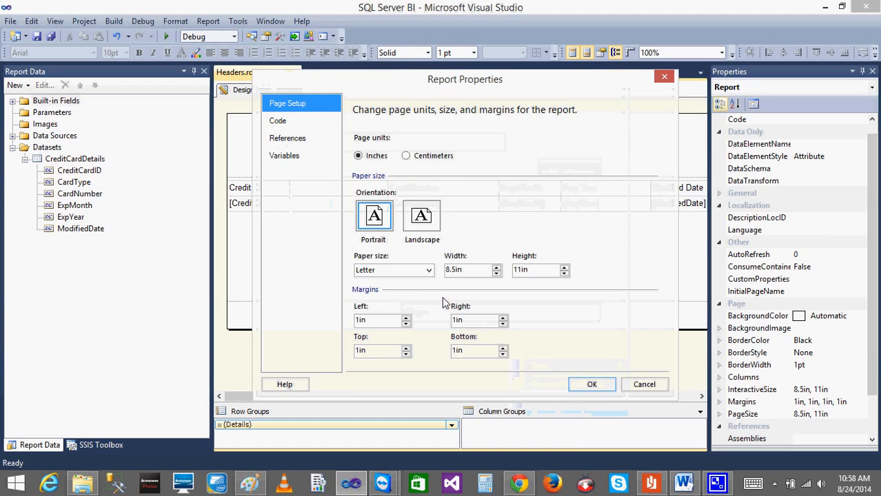
pyautogui.click(359, 319)
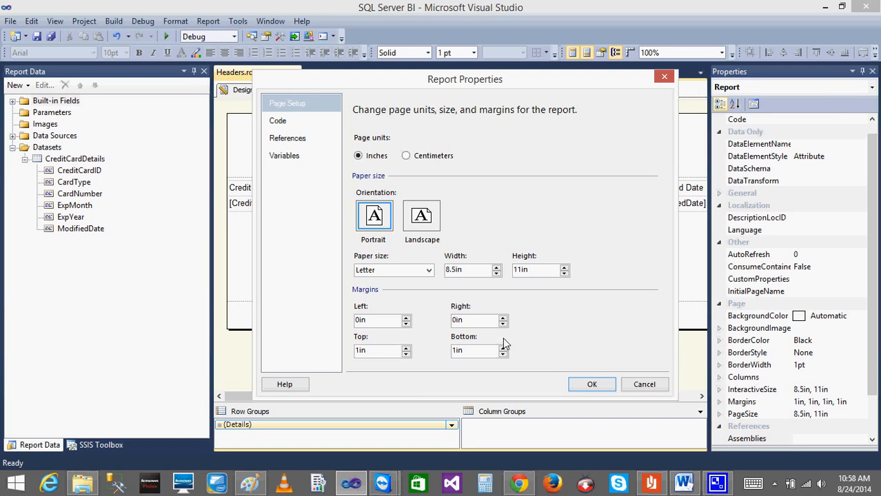
pyautogui.click(587, 385)
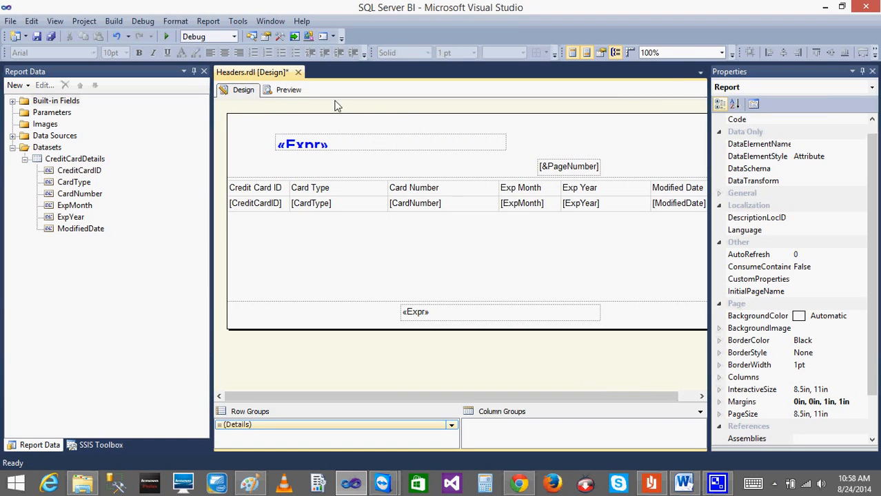
# Preview the report with the new margins, page forward through the print layout to look for split columns, and return to the design.
pyautogui.click(289, 90)
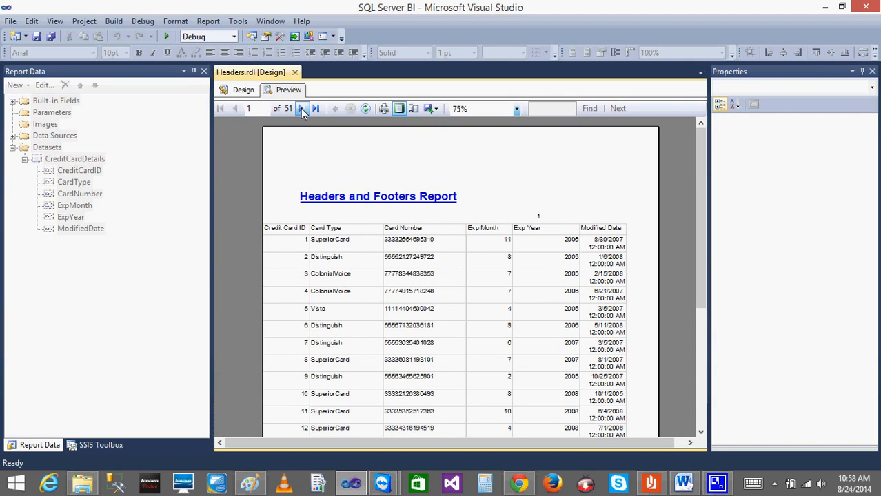
pyautogui.click(301, 111)
pyautogui.click(303, 110)
pyautogui.click(302, 110)
pyautogui.click(303, 110)
pyautogui.click(302, 110)
pyautogui.click(302, 111)
pyautogui.click(237, 110)
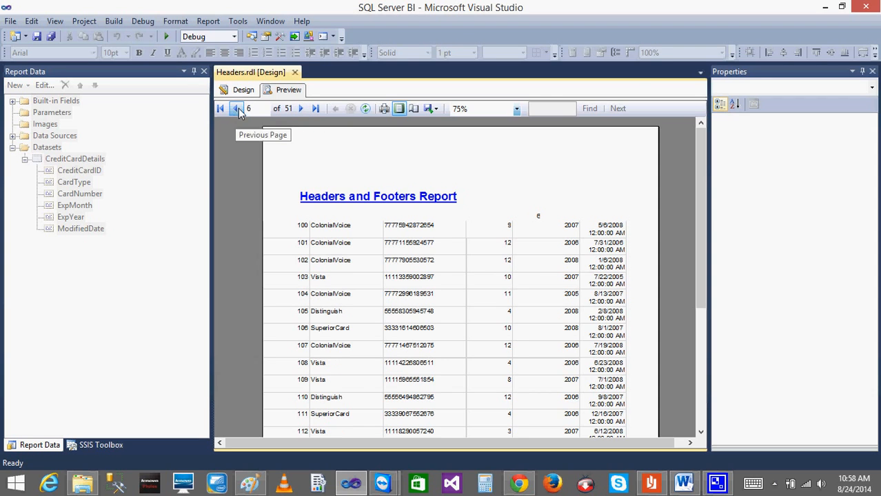
pyautogui.click(242, 89)
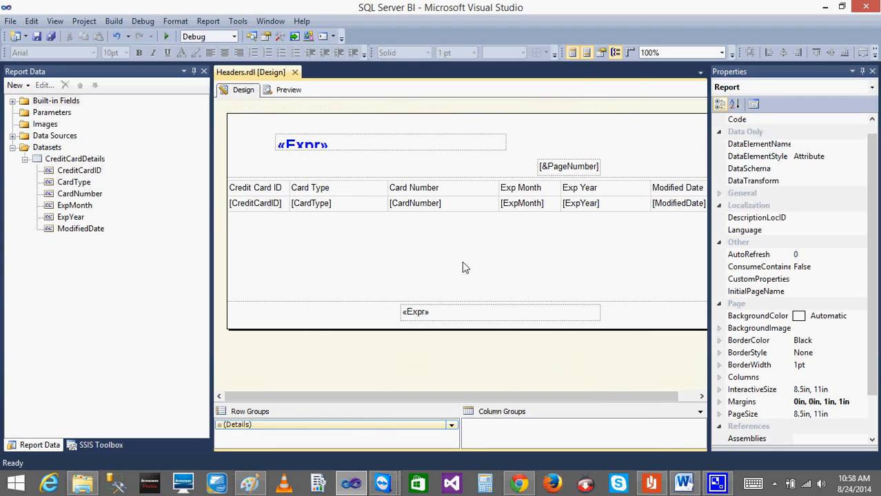
# Review the report's page size and margins without saving changes, check the body size, and preview the first page before returning to the design.
pyautogui.rightClick(404, 240)
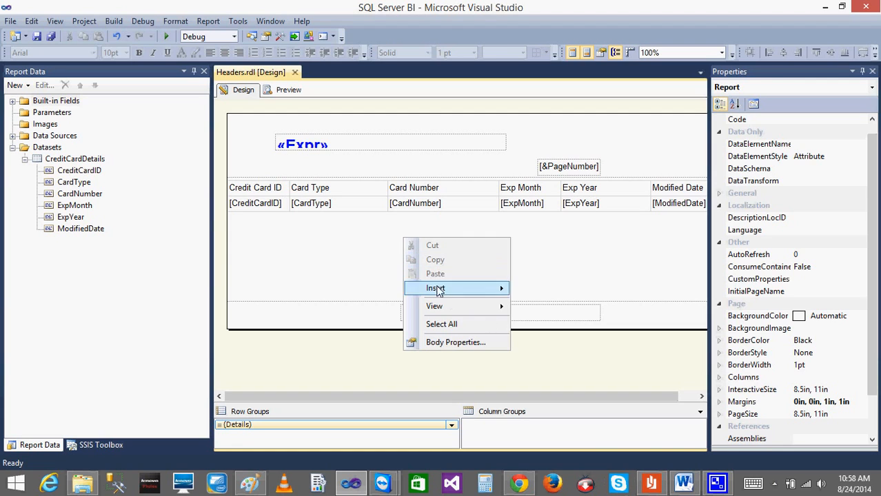
pyautogui.rightClick(384, 363)
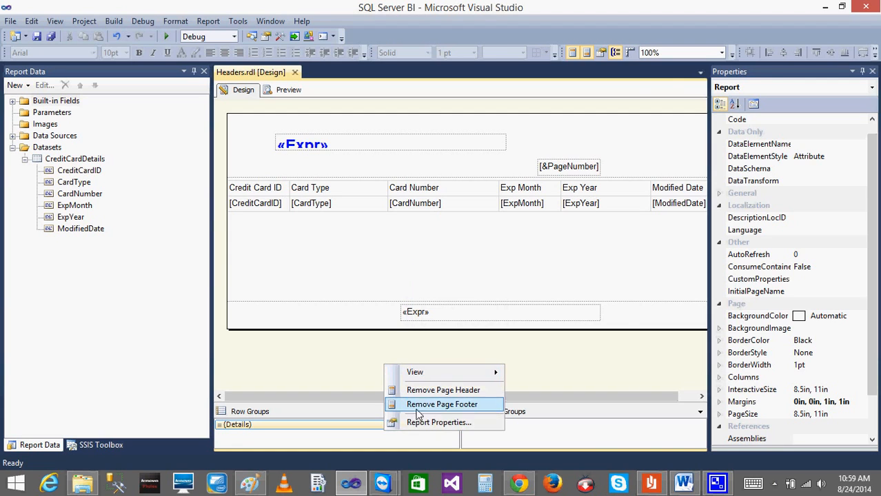
pyautogui.click(424, 423)
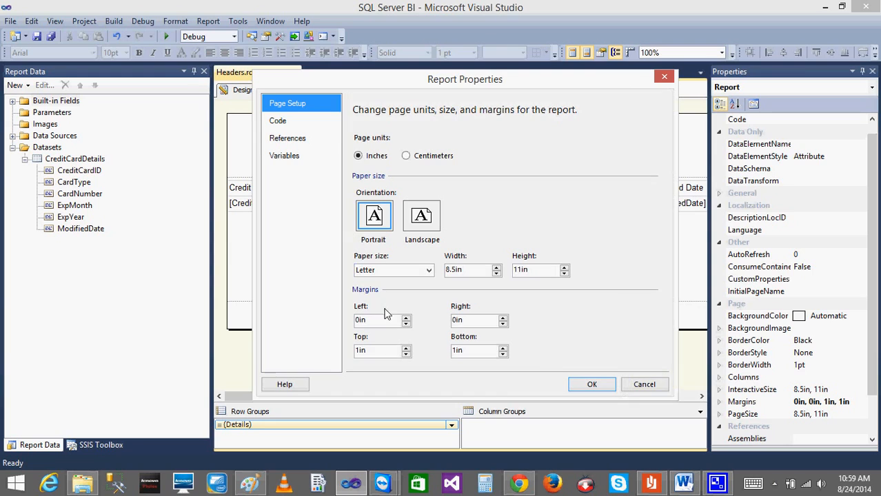
pyautogui.click(357, 321)
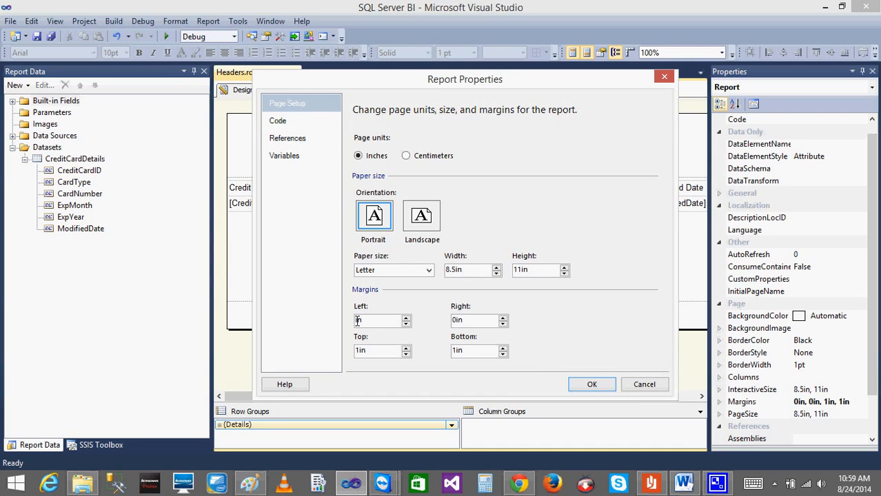
pyautogui.click(459, 319)
pyautogui.click(645, 386)
pyautogui.click(374, 242)
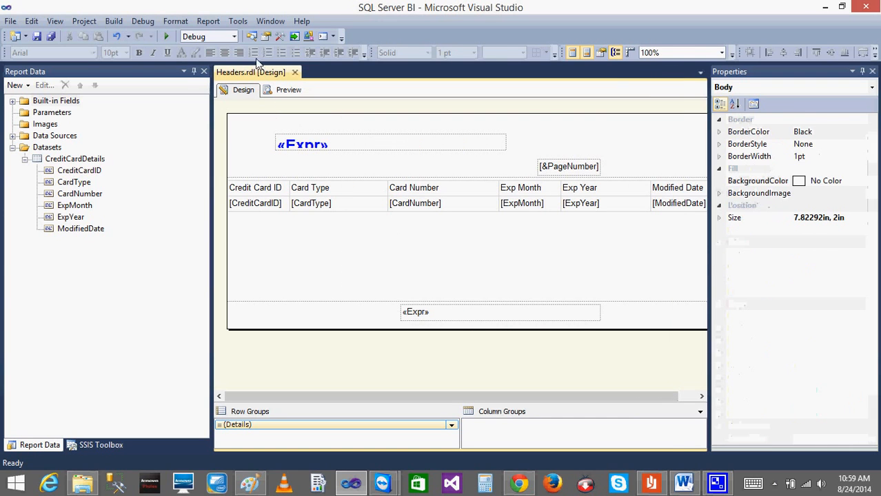
pyautogui.click(289, 89)
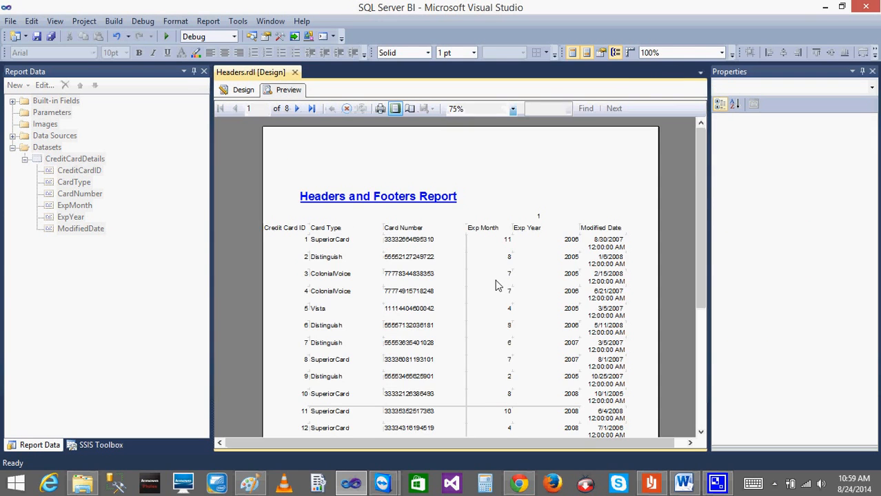
pyautogui.click(245, 90)
# Set the report's left and right page margins to 1 in.
pyautogui.rightClick(449, 269)
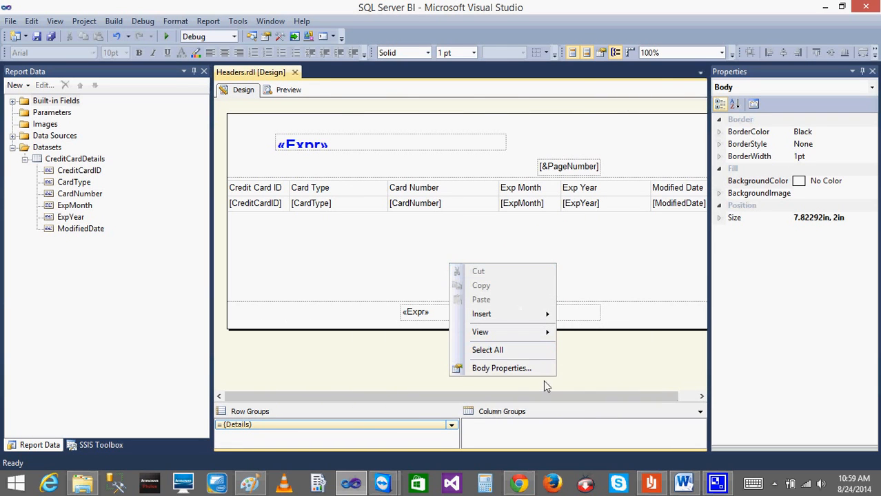
pyautogui.click(357, 371)
pyautogui.rightClick(357, 372)
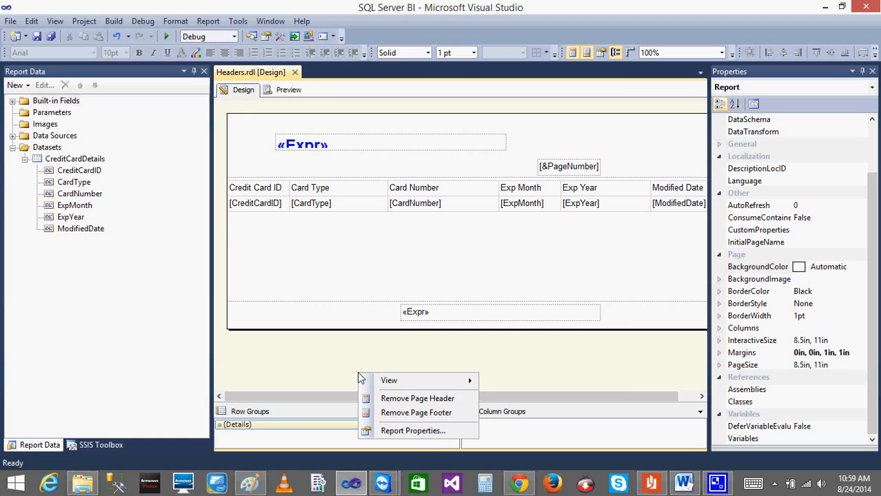
pyautogui.click(413, 430)
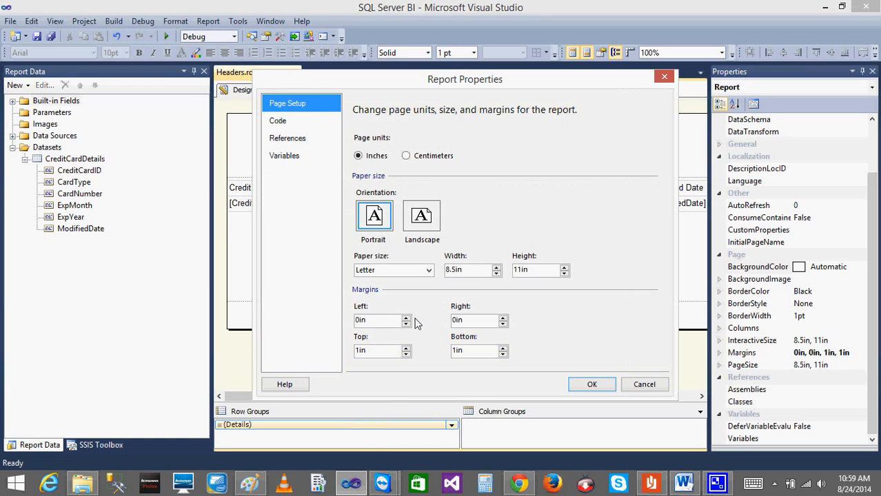
pyautogui.click(406, 317)
pyautogui.click(406, 317)
pyautogui.click(406, 317)
pyautogui.click(406, 317)
pyautogui.click(503, 317)
pyautogui.click(503, 318)
pyautogui.click(504, 317)
pyautogui.click(503, 317)
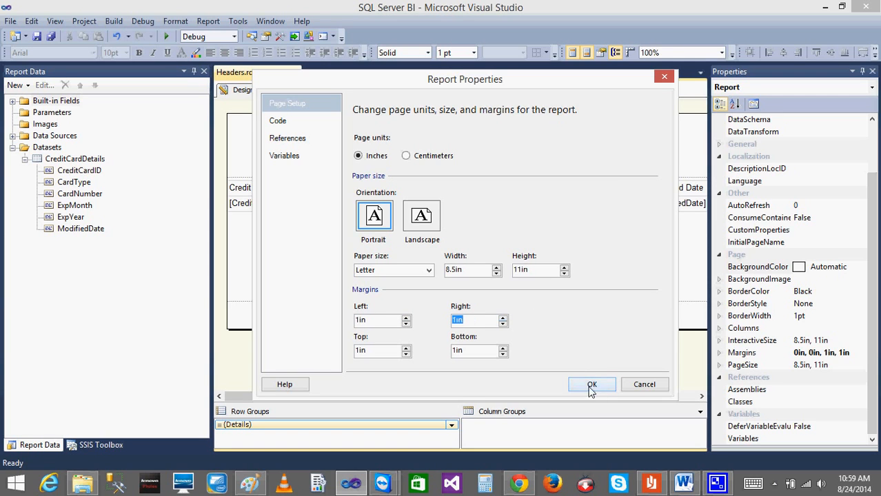
pyautogui.click(590, 384)
# Preview the report, page forward to page 4 and back to page 1 to compare how columns split, and return to the design.
pyautogui.click(289, 91)
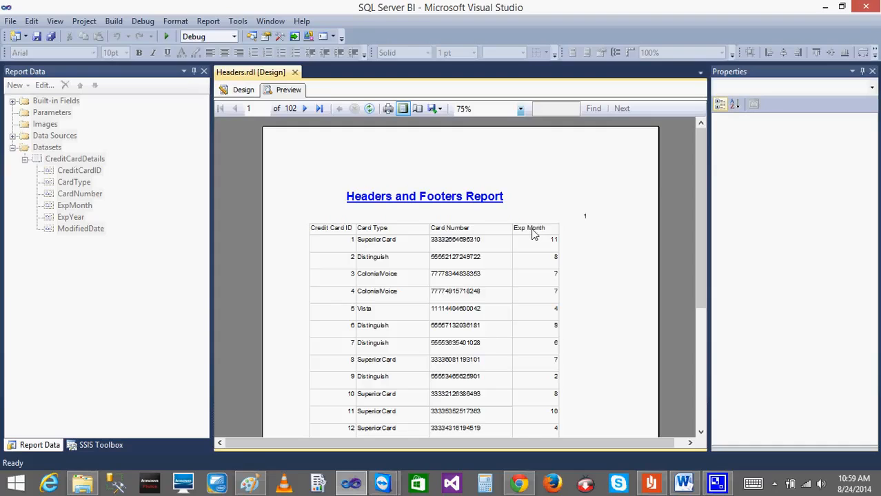
pyautogui.click(304, 108)
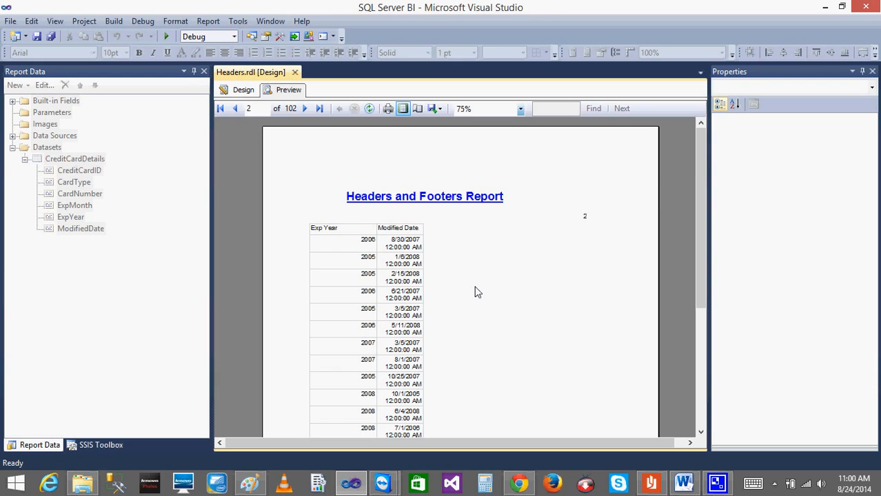
pyautogui.click(304, 108)
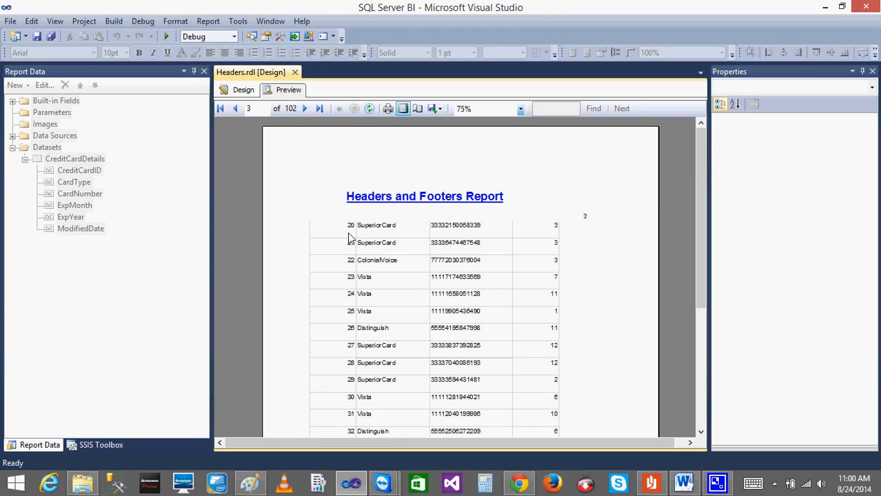
pyautogui.click(305, 109)
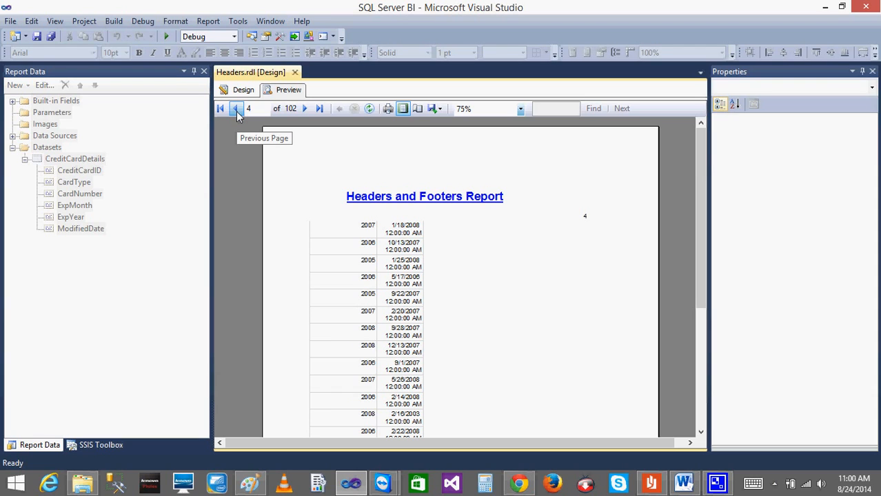
pyautogui.click(235, 109)
pyautogui.click(236, 109)
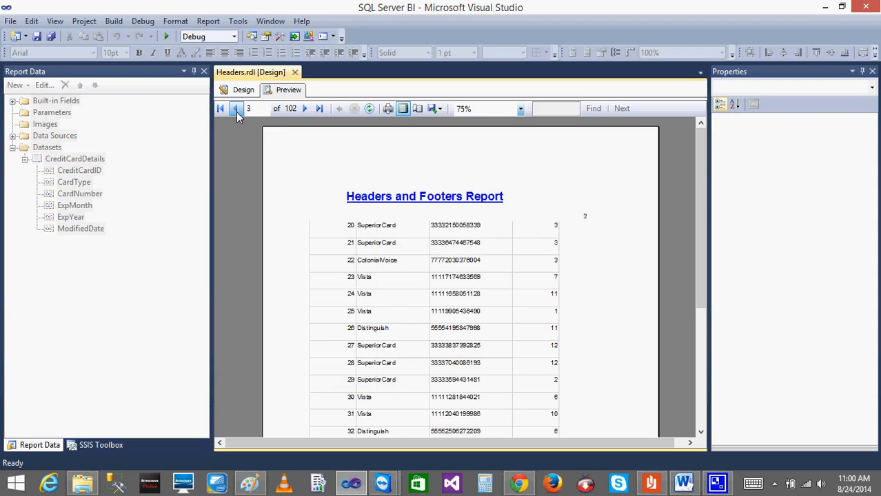
pyautogui.click(235, 109)
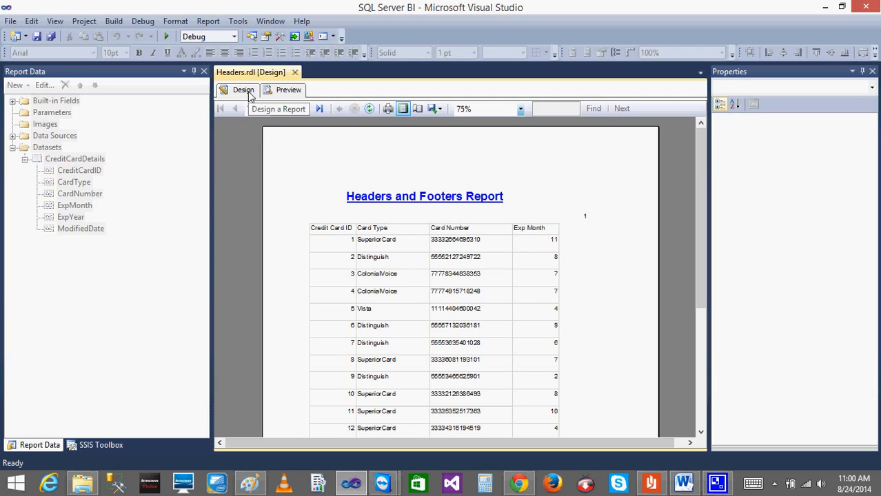
pyautogui.click(248, 94)
# Review the general and visibility options in the credit card table's Tablix Properties, and close them without changes.
pyautogui.rightClick(343, 203)
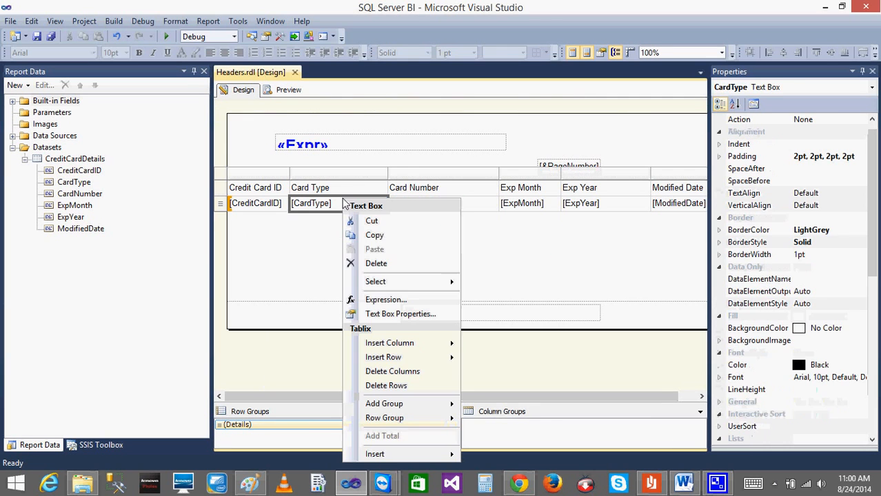
pyautogui.rightClick(220, 175)
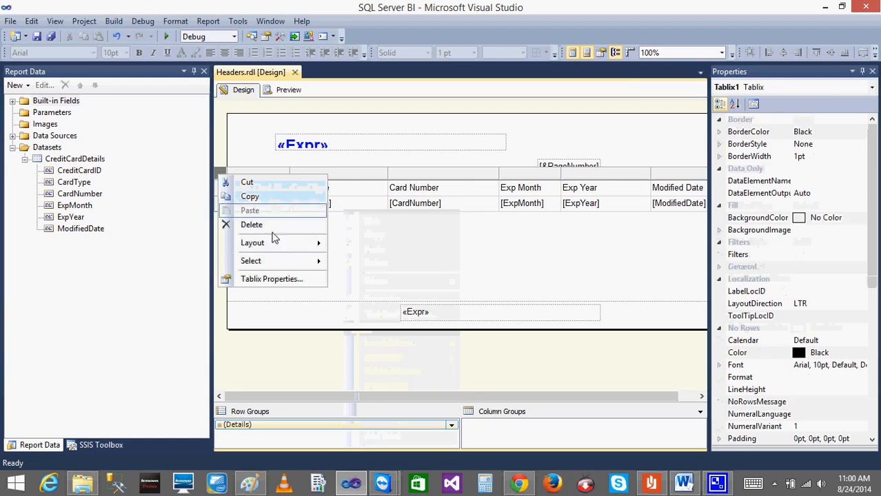
pyautogui.click(267, 280)
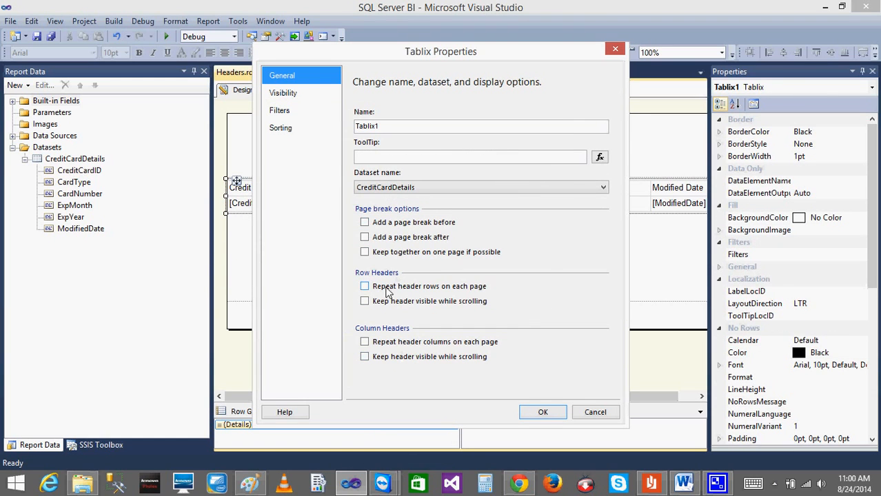
pyautogui.click(282, 93)
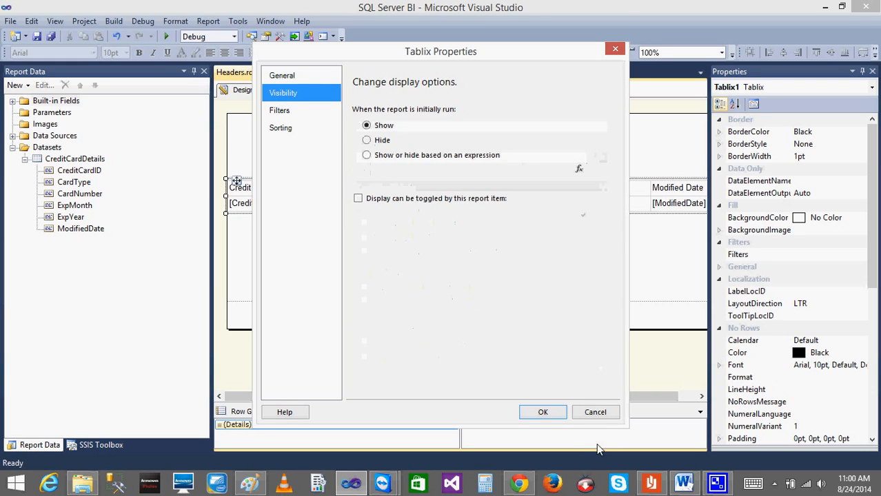
pyautogui.click(594, 412)
pyautogui.click(415, 242)
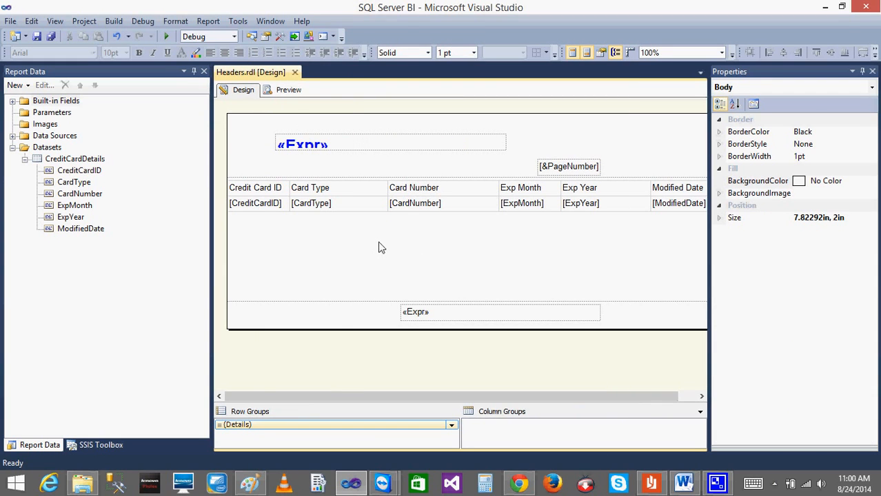
# Preview page 2 of the report to check its split columns, and return to the design.
pyautogui.click(287, 91)
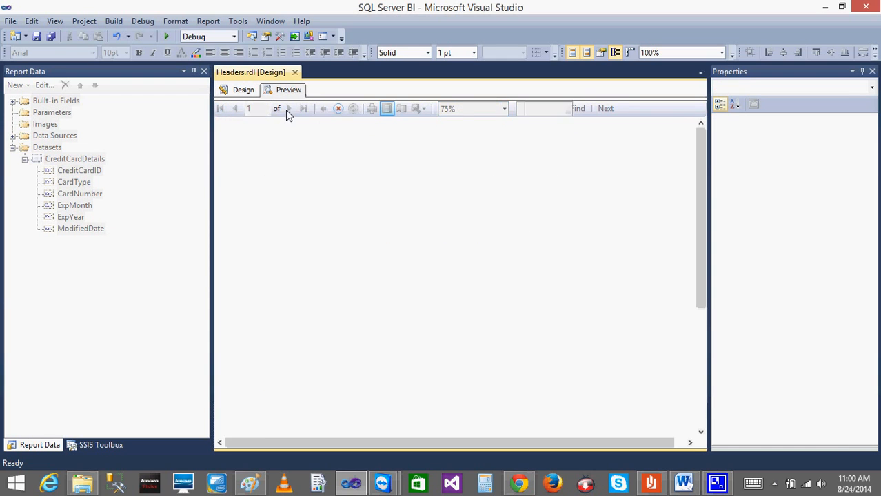
pyautogui.click(302, 109)
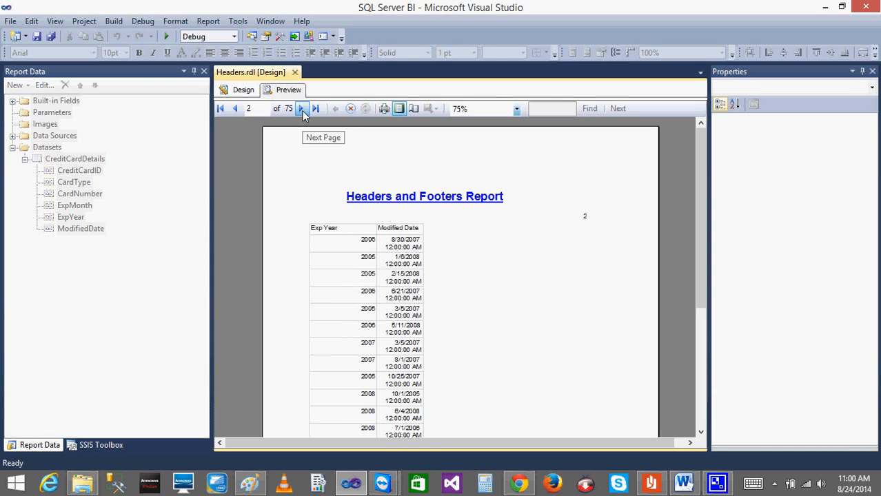
pyautogui.click(241, 91)
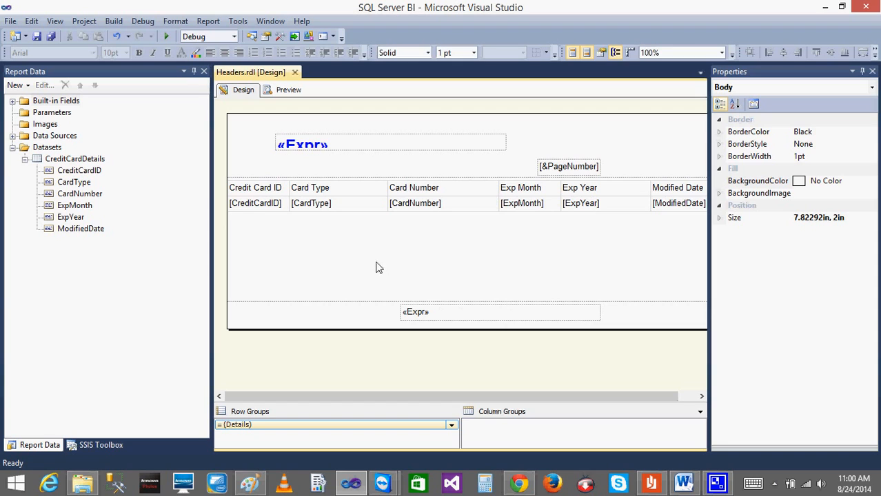
# Set the report's left and right page margins to 0 in.
pyautogui.rightClick(359, 350)
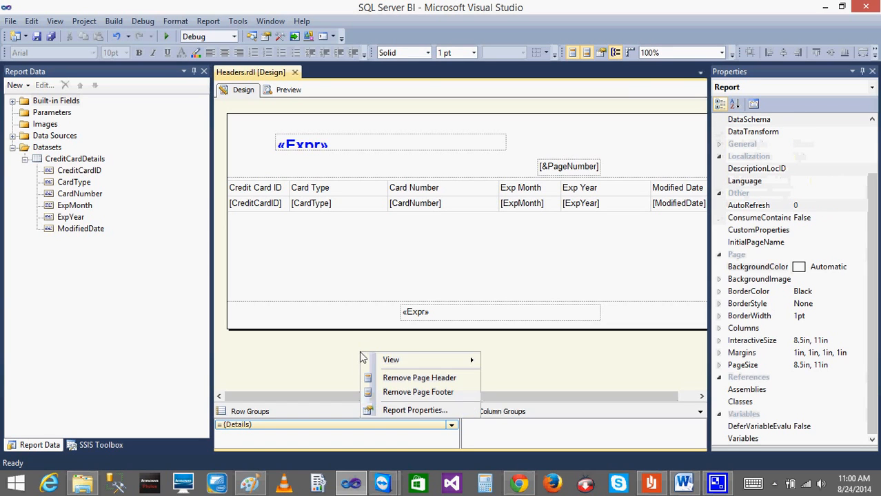
pyautogui.click(406, 410)
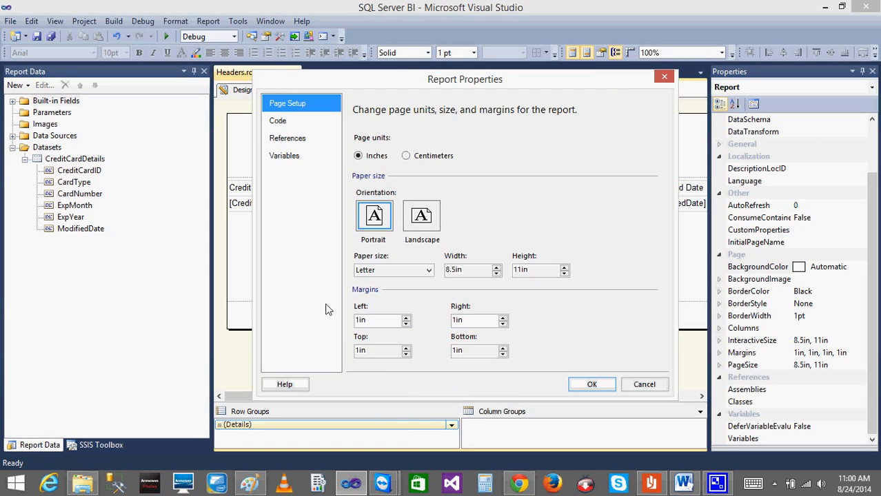
pyautogui.click(405, 325)
pyautogui.click(503, 324)
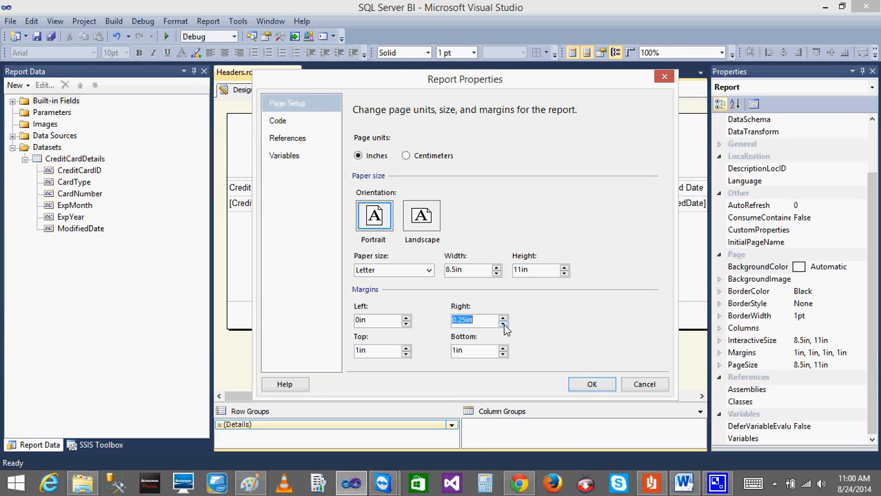
pyautogui.click(591, 386)
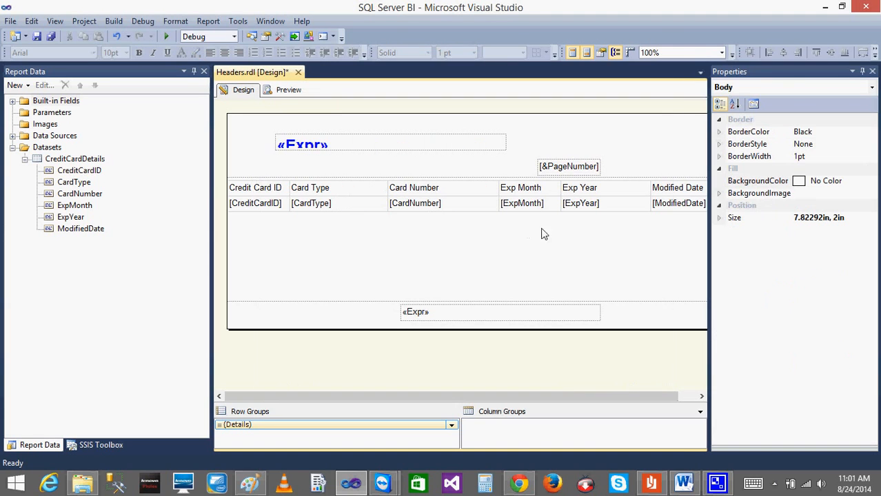
# Check the margins in the report properties, preview the report, and return to the design.
pyautogui.click(495, 351)
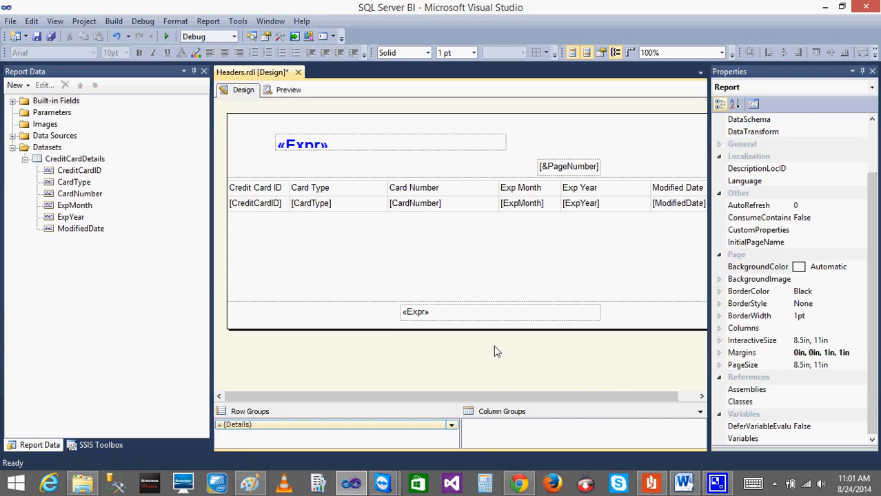
pyautogui.rightClick(495, 353)
pyautogui.click(575, 403)
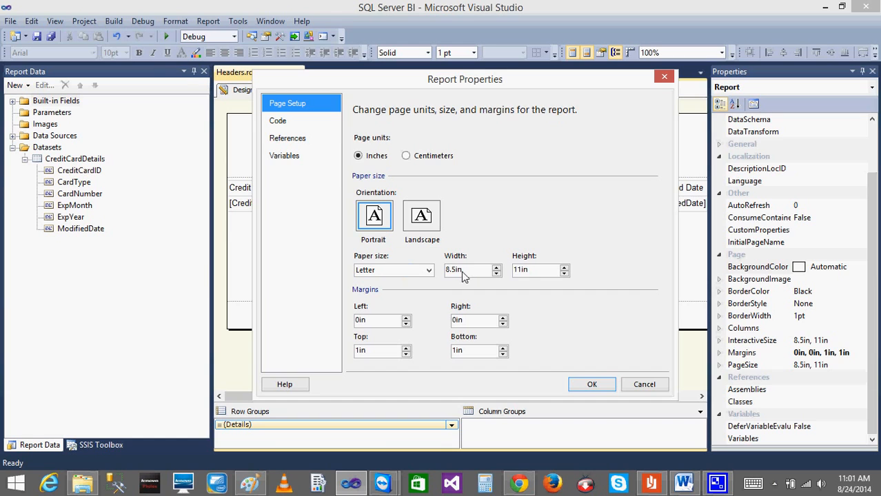
pyautogui.click(592, 384)
pyautogui.click(288, 89)
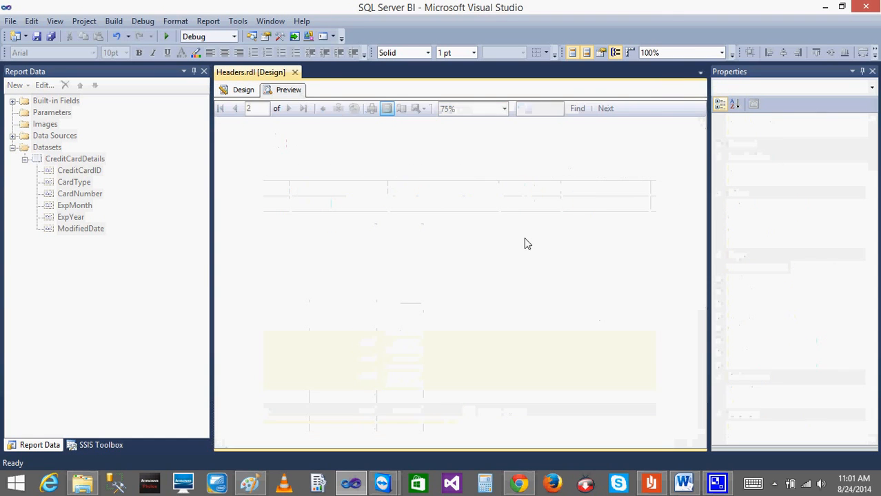
pyautogui.click(241, 90)
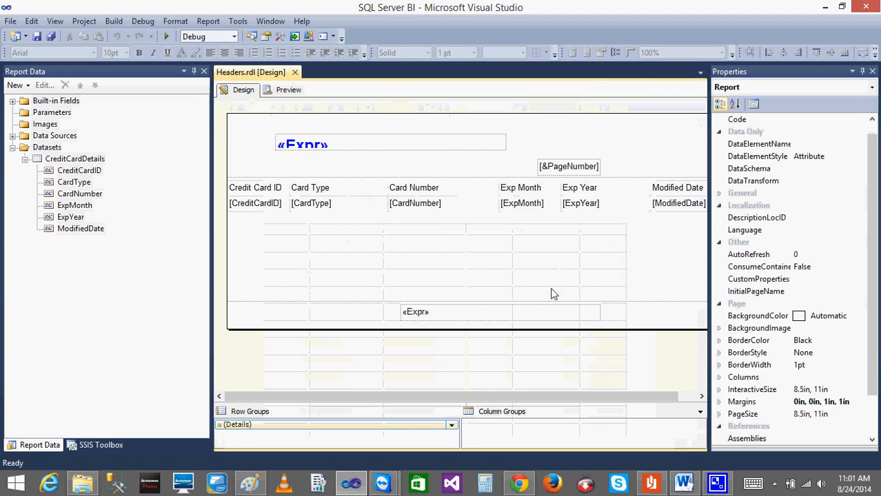
# Set the report's left and right page margins to 1 in and switch the page orientation to landscape.
pyautogui.rightClick(479, 261)
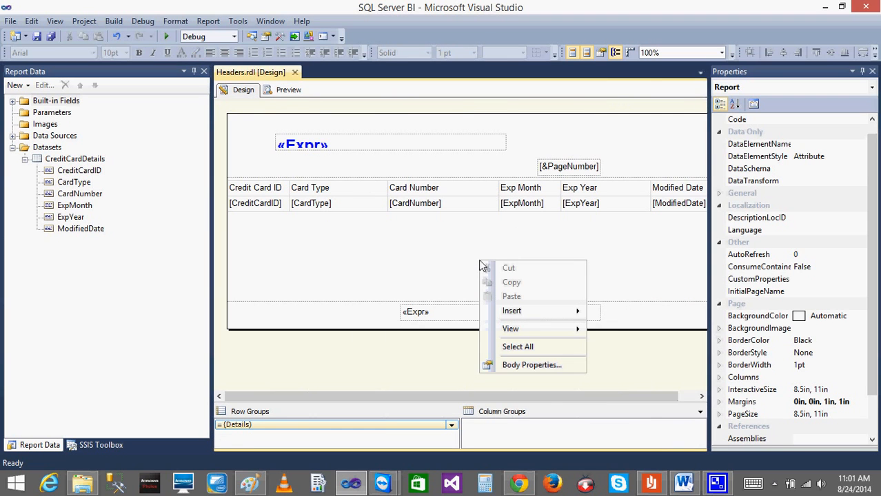
pyautogui.click(423, 364)
pyautogui.rightClick(420, 360)
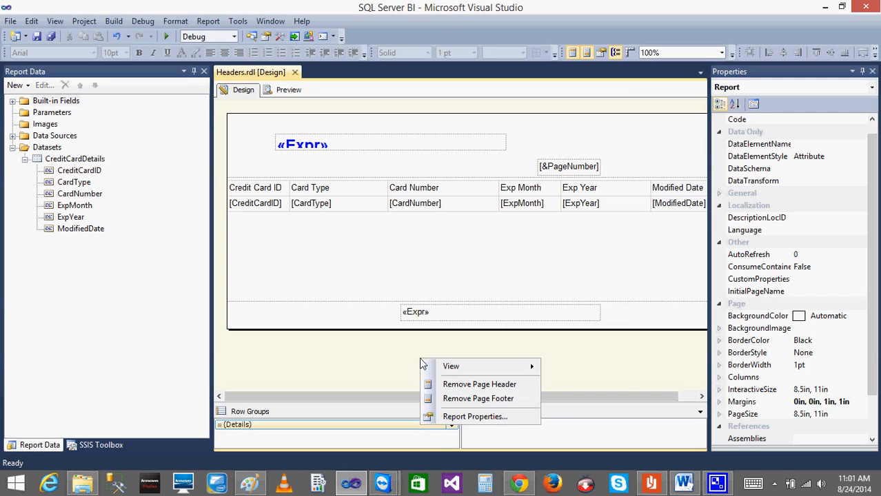
pyautogui.click(483, 417)
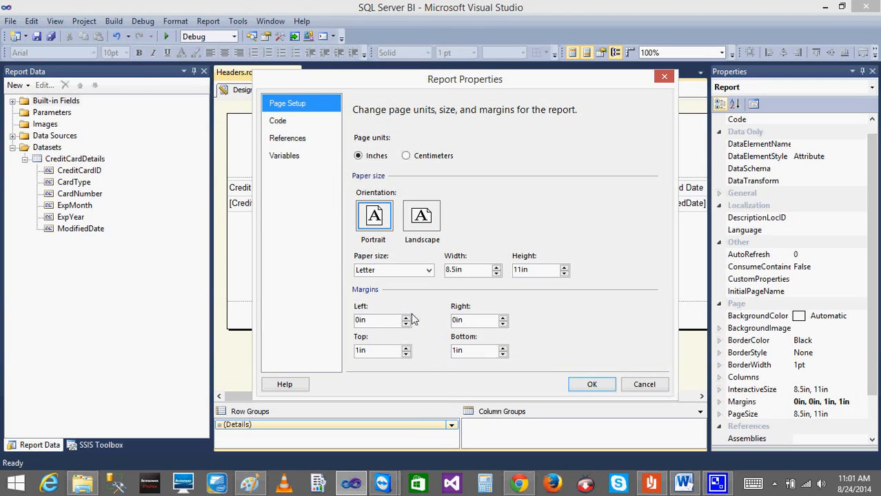
pyautogui.click(406, 317)
pyautogui.click(406, 318)
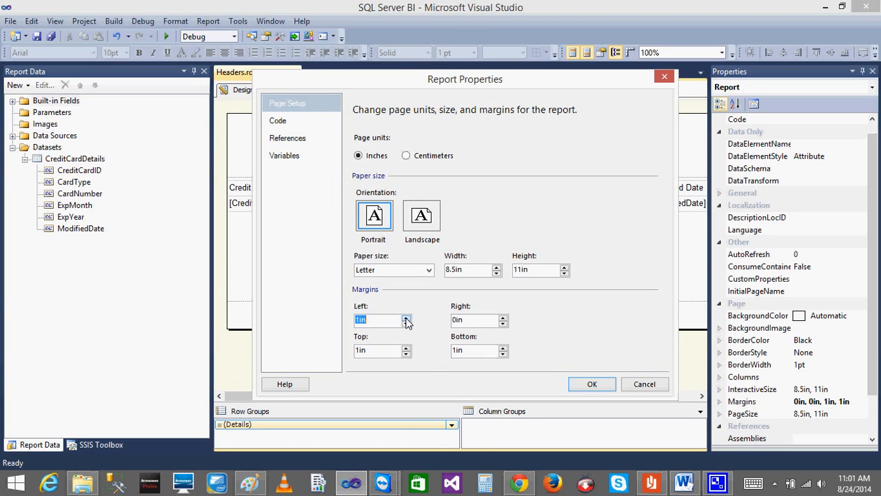
pyautogui.click(504, 318)
pyautogui.click(504, 317)
pyautogui.click(504, 317)
pyautogui.click(504, 318)
pyautogui.click(425, 218)
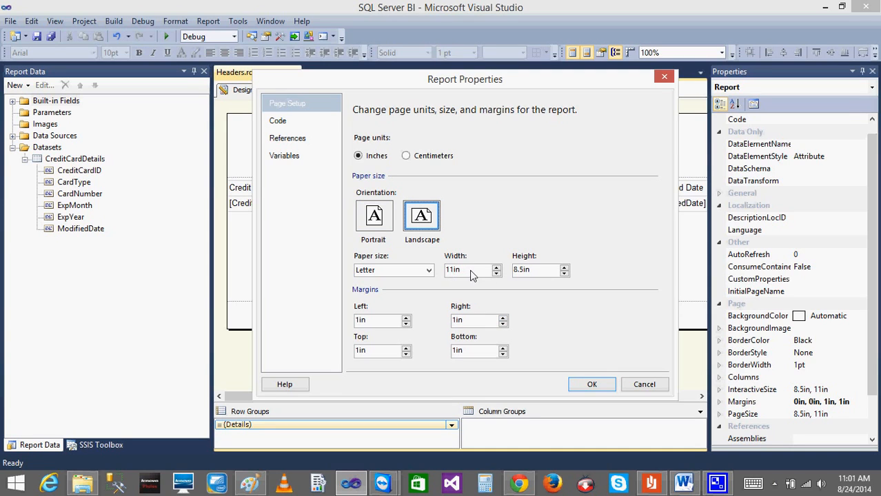
pyautogui.click(596, 383)
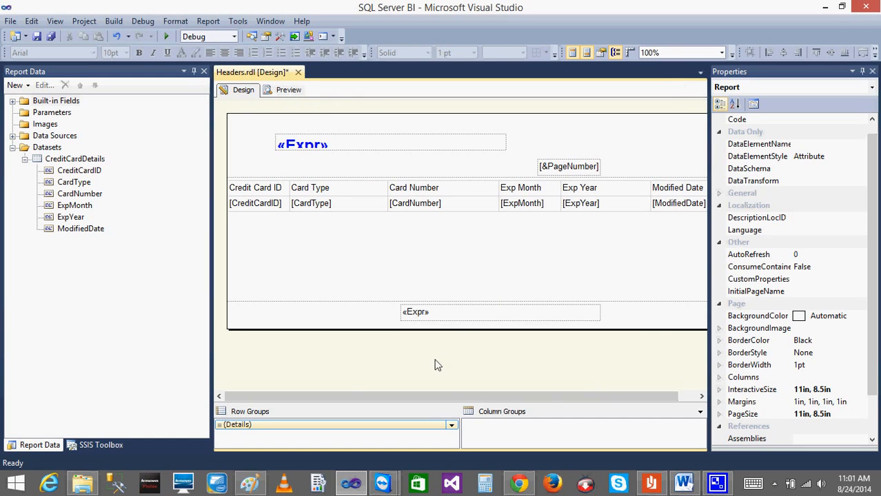
# Check the page setup in the report properties without changing it, and expand the report body's size to see its width and height.
pyautogui.rightClick(430, 372)
pyautogui.click(489, 424)
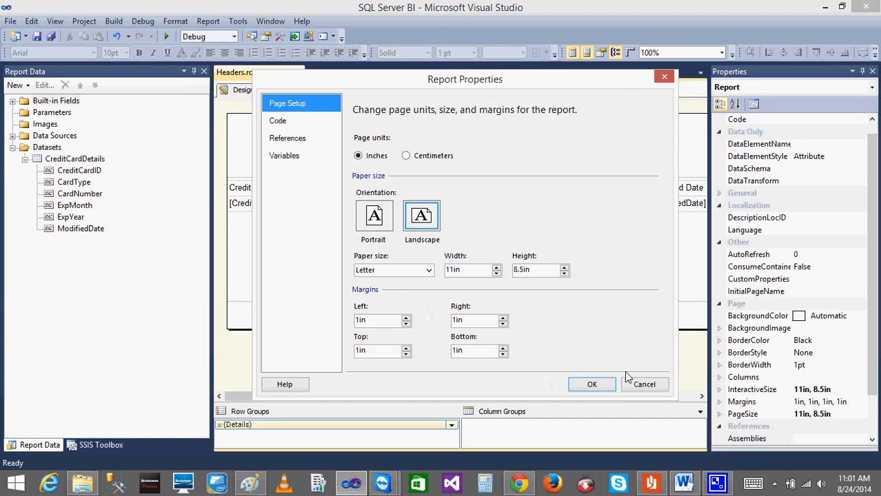
pyautogui.click(640, 385)
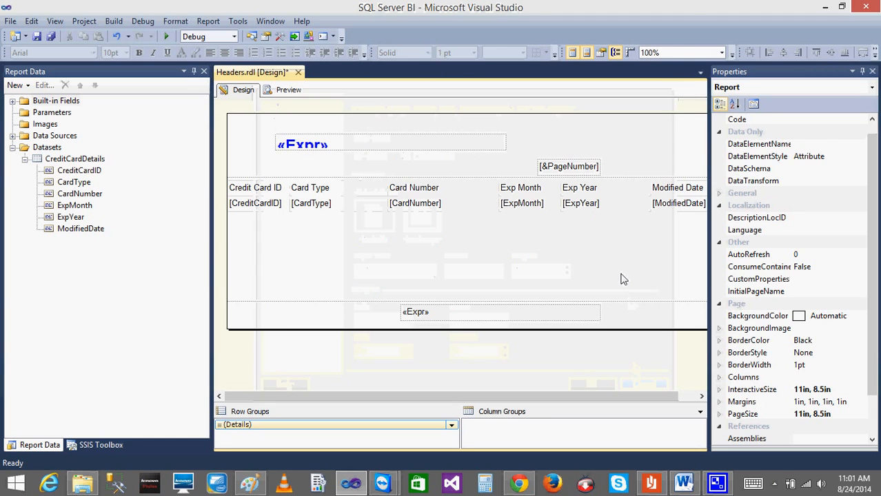
pyautogui.click(621, 277)
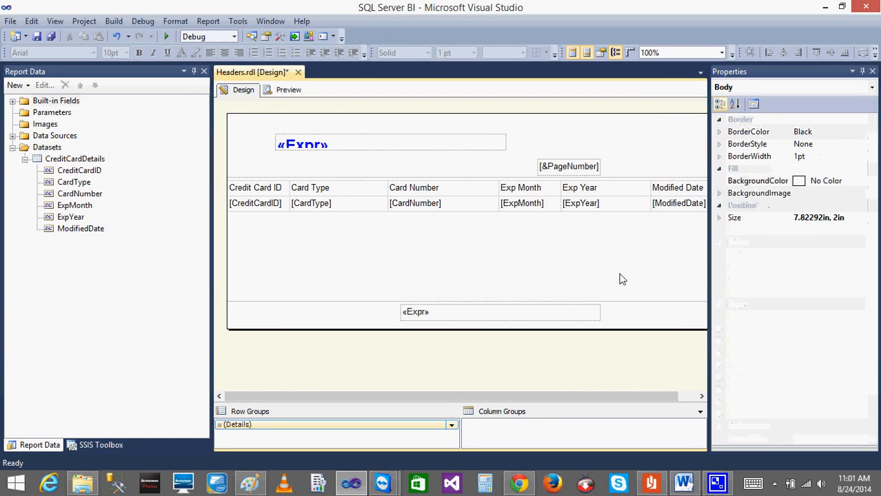
pyautogui.click(719, 218)
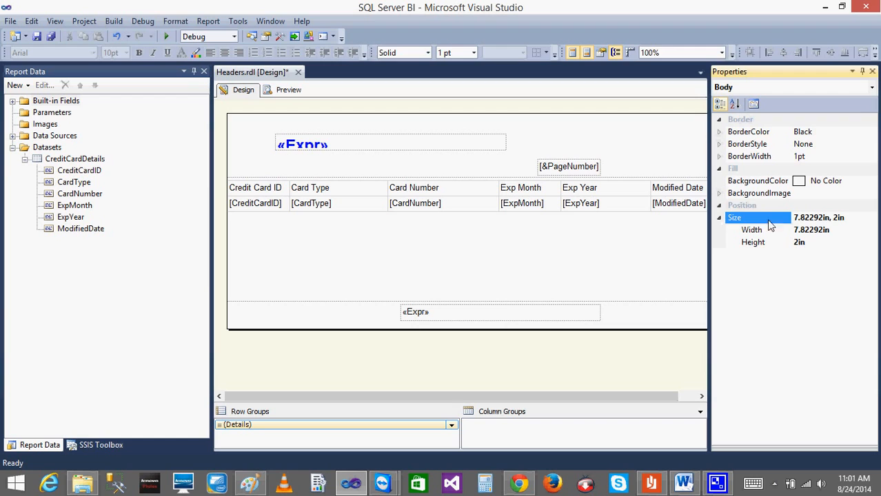
# Review the left and right margins against the page width in the report properties, and close them with the values kept.
pyautogui.rightClick(475, 358)
pyautogui.click(539, 418)
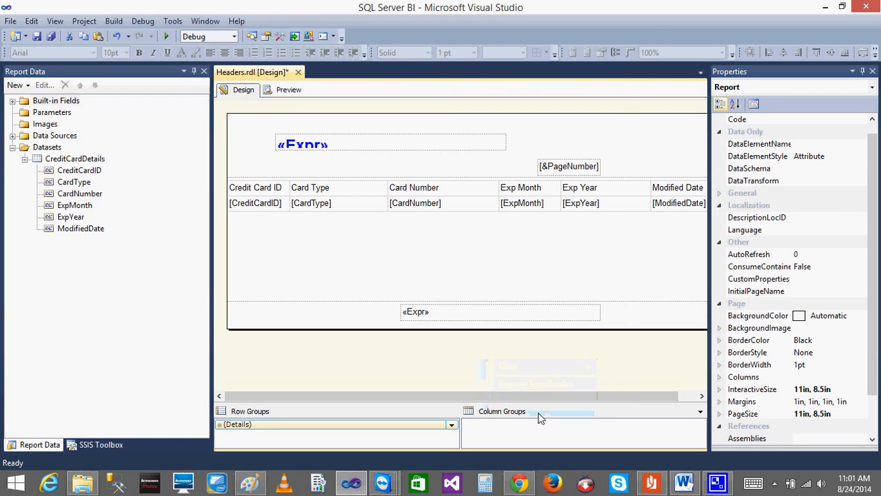
pyautogui.click(378, 319)
pyautogui.click(471, 320)
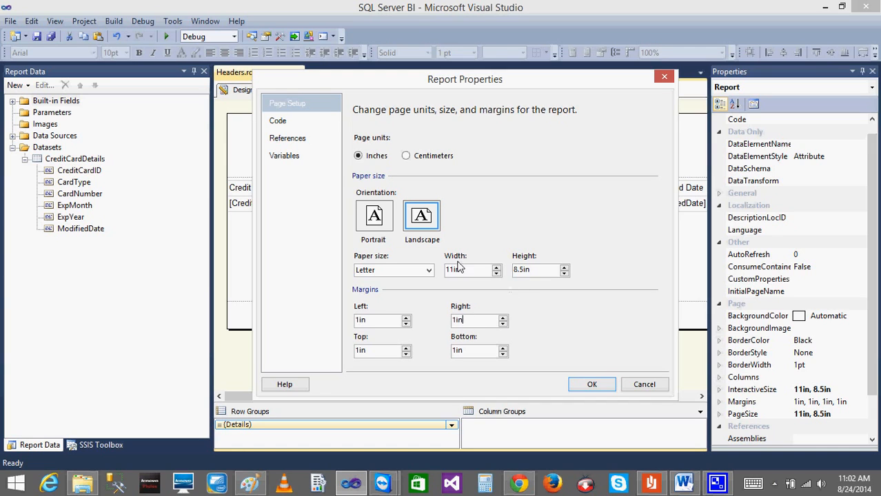
pyautogui.click(585, 386)
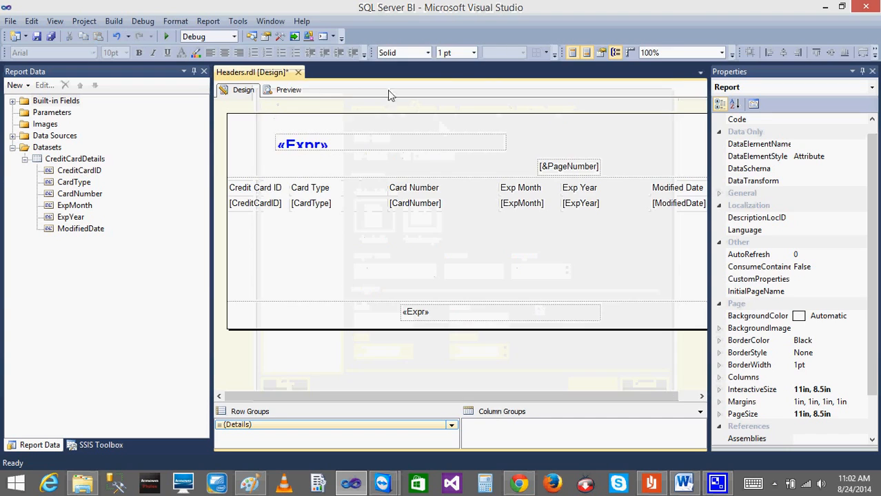
# Preview the report, page forward through it to check for blank or split pages, and return to the design.
pyautogui.click(289, 91)
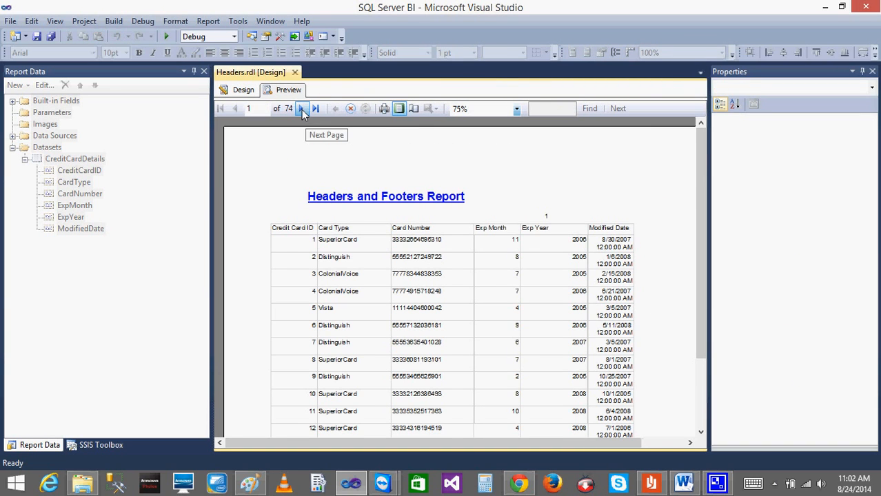
pyautogui.click(302, 110)
pyautogui.click(302, 110)
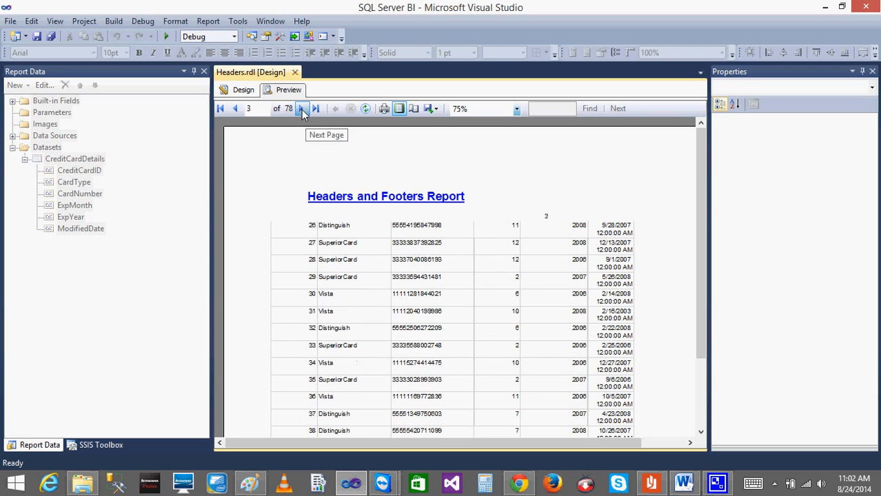
pyautogui.click(303, 109)
pyautogui.tripleClick(303, 110)
pyautogui.tripleClick(302, 109)
pyautogui.tripleClick(302, 110)
pyautogui.click(302, 110)
pyautogui.click(238, 89)
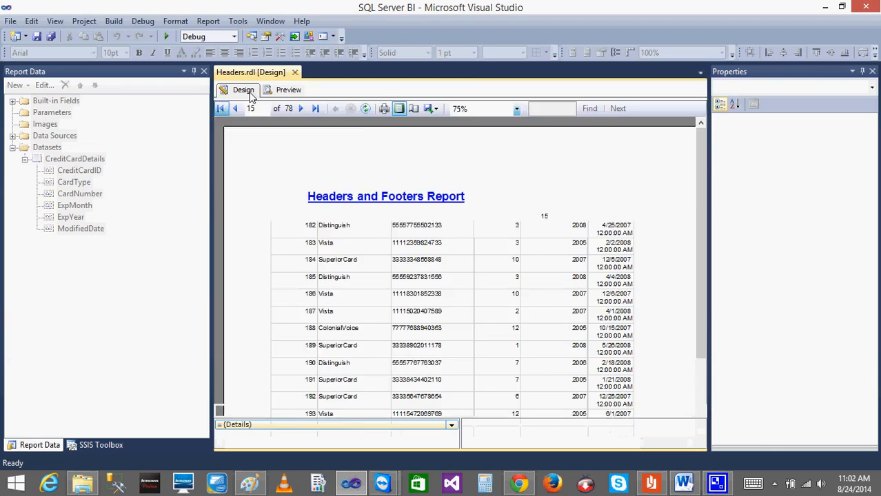
pyautogui.click(774, 484)
pyautogui.rightClick(742, 355)
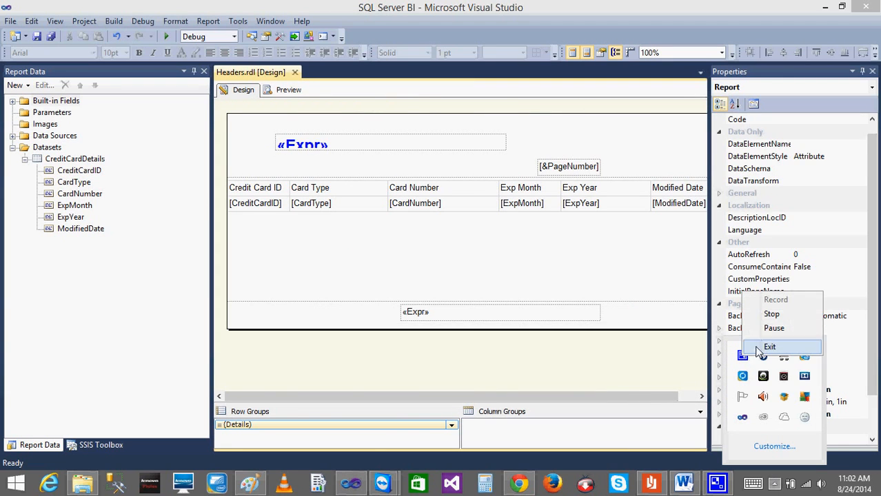